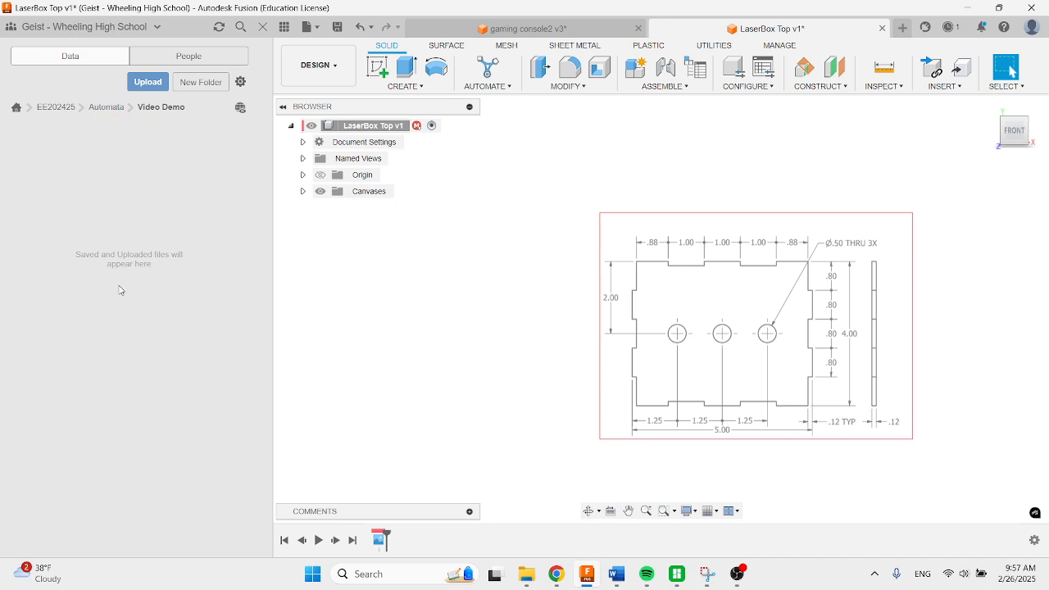
Close the gaming console2 design, saving its changes as a new version, and hide the data panel
{"action": "left_click", "coordinate": [639, 30]}
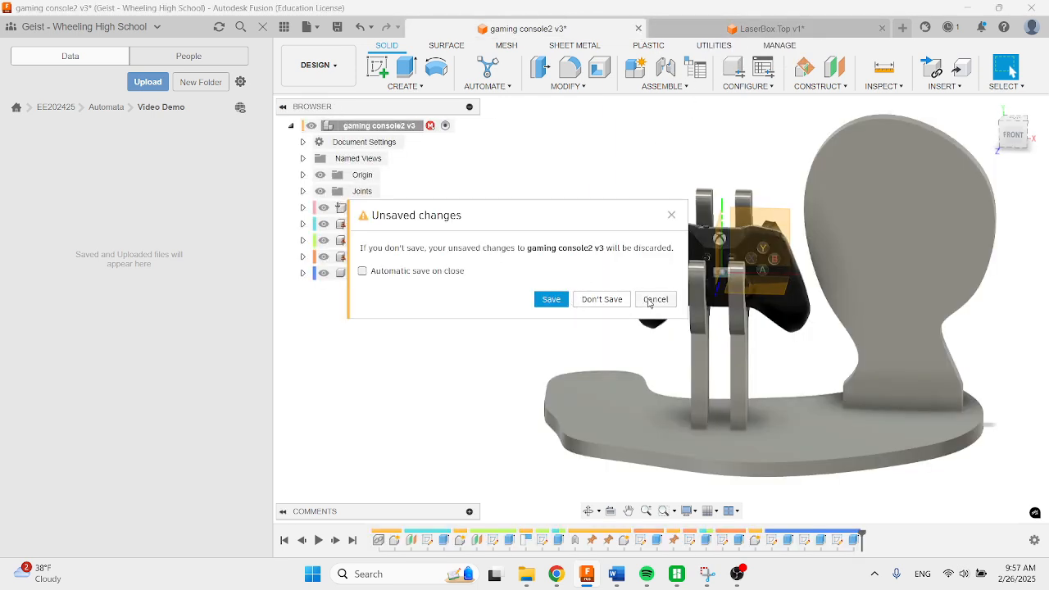
{"action": "left_click", "coordinate": [550, 299]}
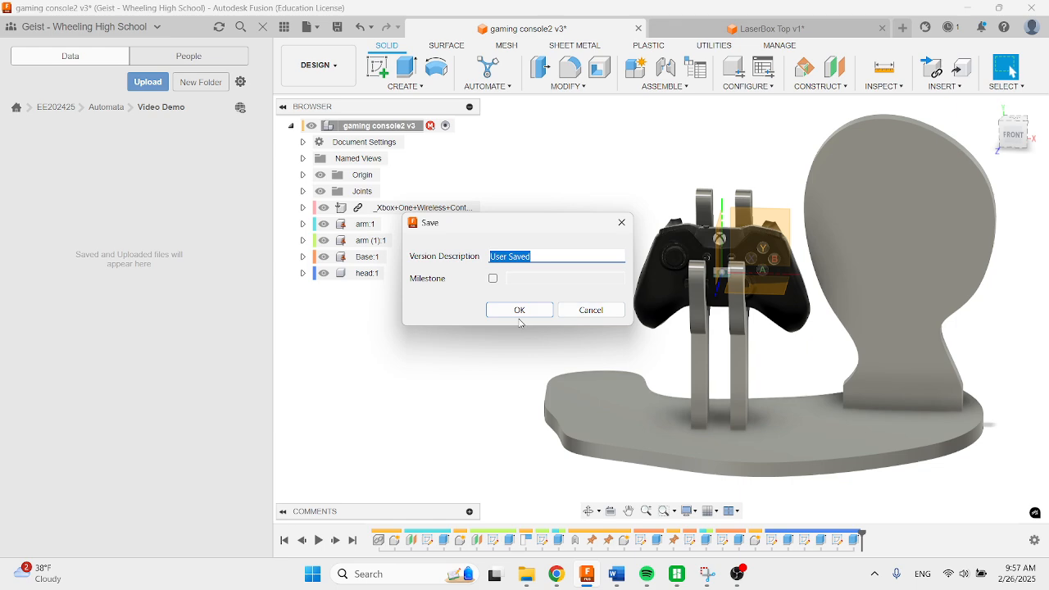
{"action": "left_click", "coordinate": [531, 312]}
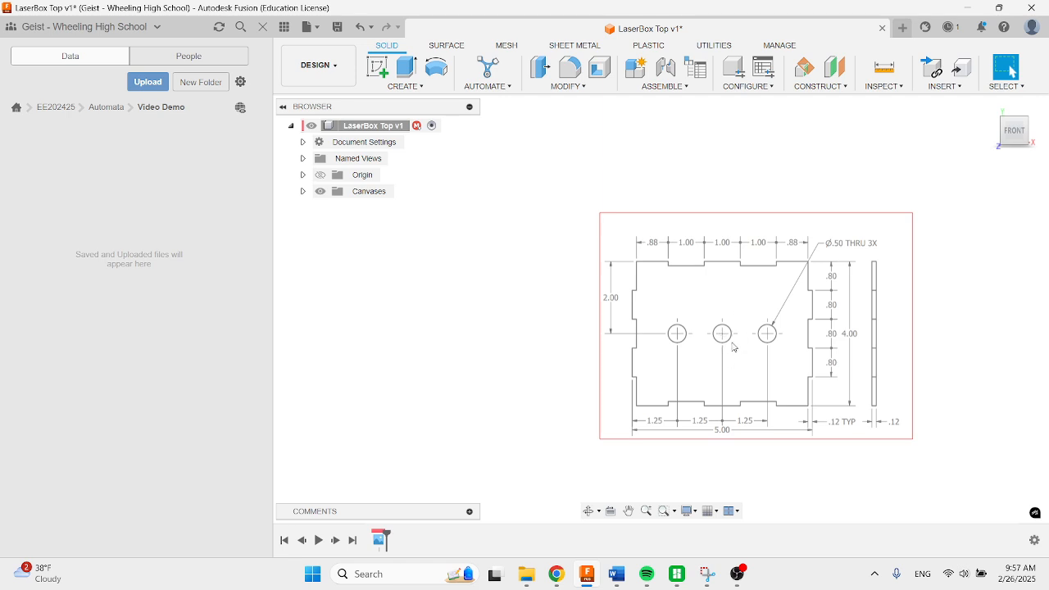
{"action": "left_click", "coordinate": [263, 26]}
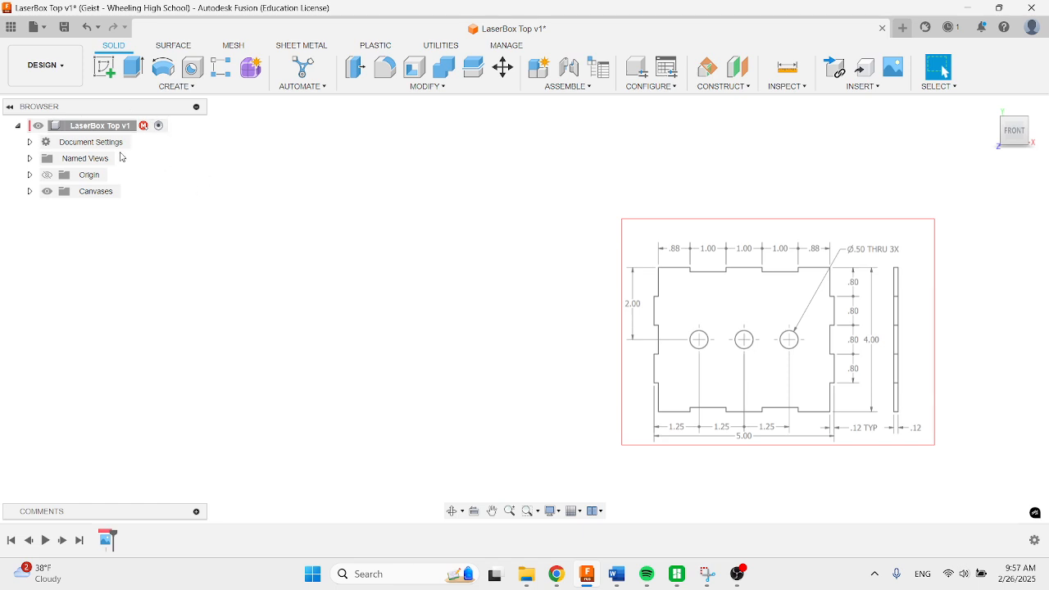
Check the document's units and start a new sketch on the front XY plane
{"action": "left_click", "coordinate": [30, 142]}
{"action": "mouse_move", "coordinate": [103, 163]}
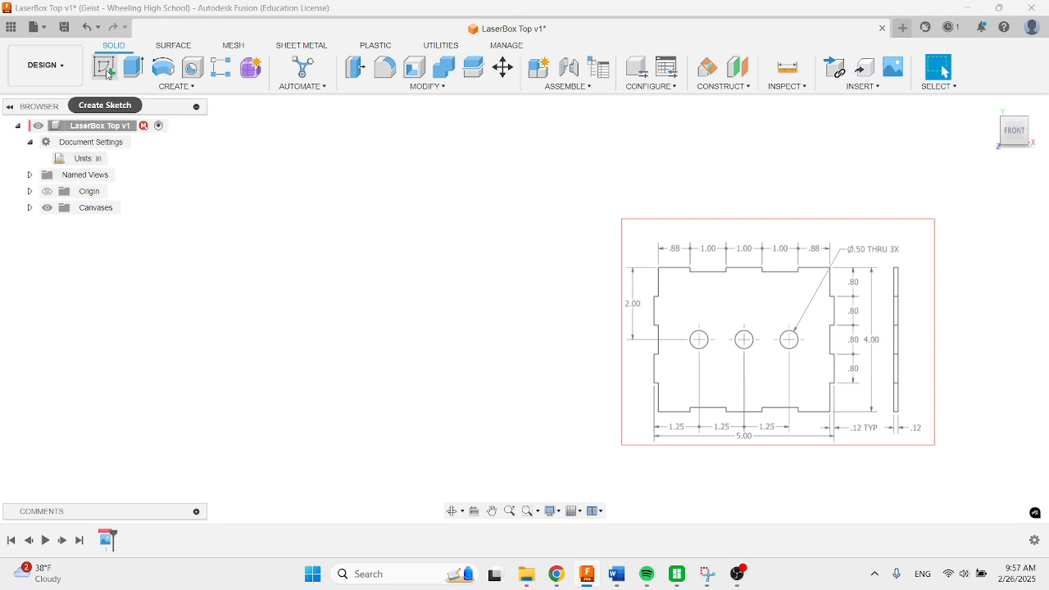
{"action": "left_click", "coordinate": [107, 72]}
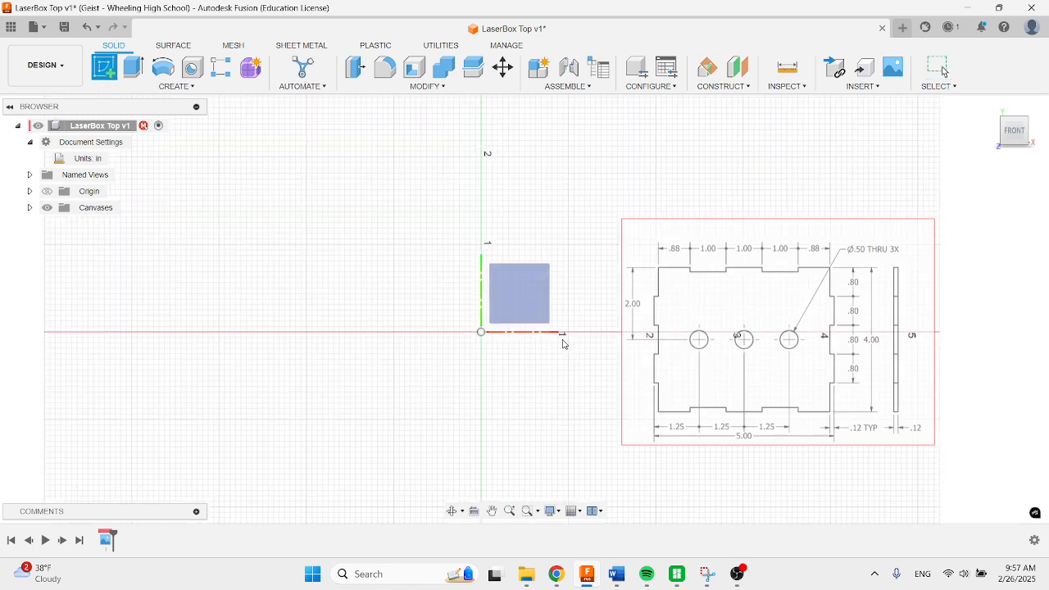
{"action": "left_click", "coordinate": [541, 306]}
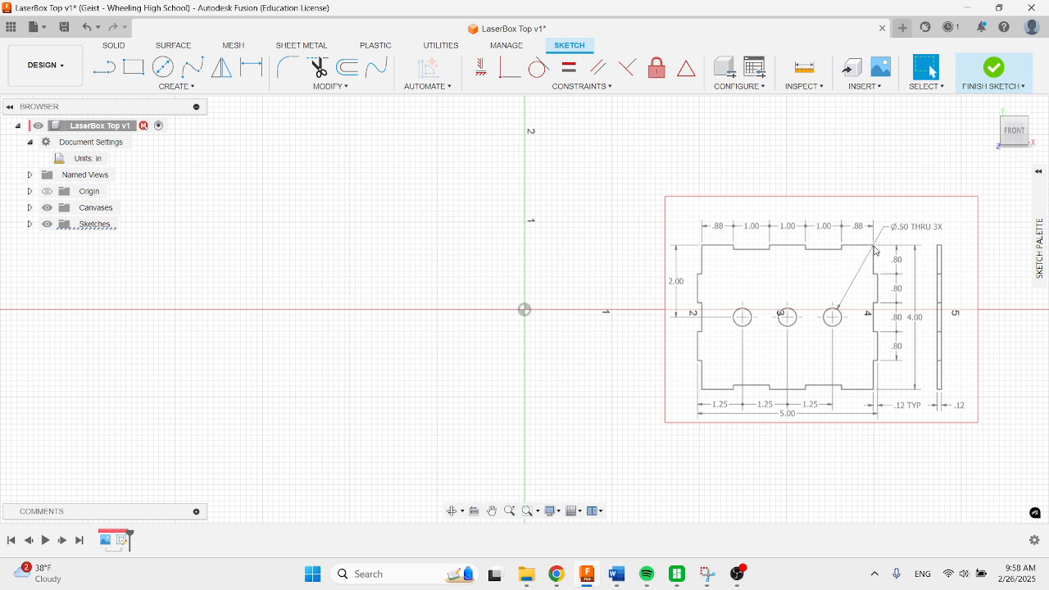
Draw a horizontal line 0.88 in long from the origin toward the left
{"action": "left_click", "coordinate": [113, 76]}
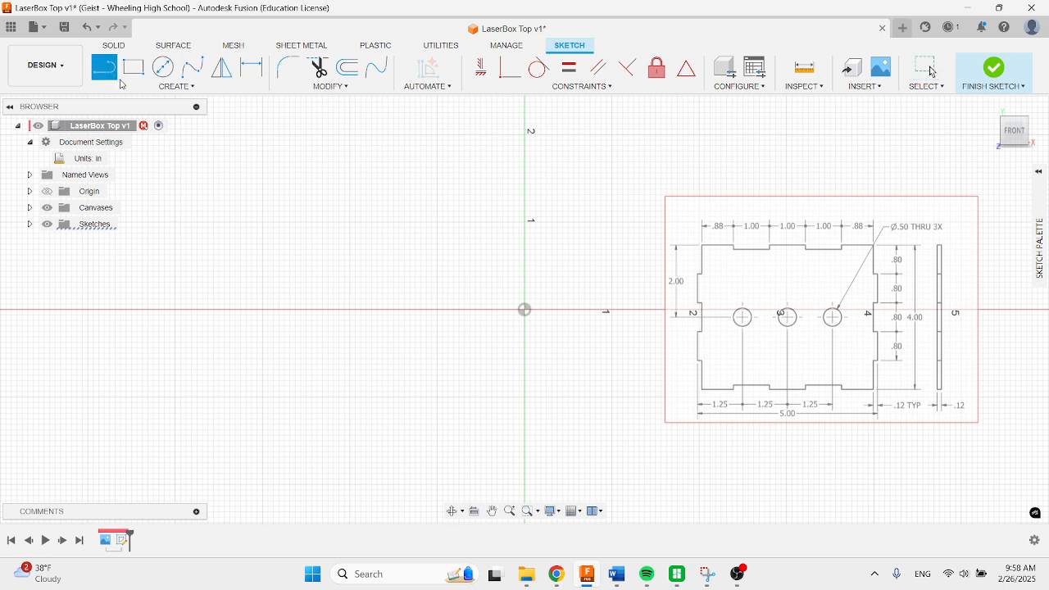
{"action": "left_click", "coordinate": [527, 310]}
{"action": "left_click_drag", "start_coordinate": [527, 310], "coordinate": [356, 317]}
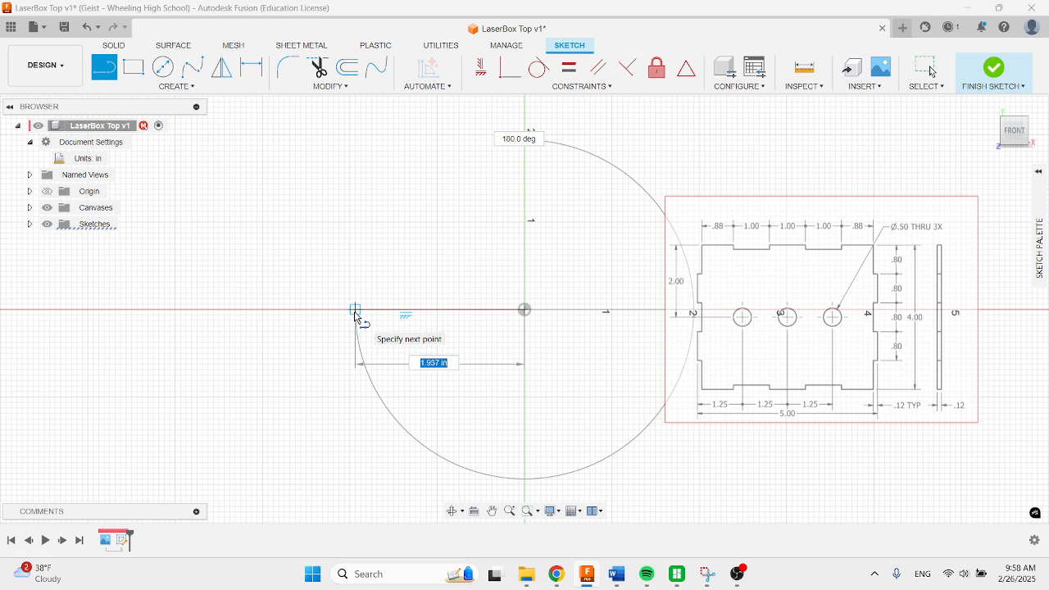
{"action": "left_click_drag", "start_coordinate": [356, 317], "coordinate": [526, 310]}
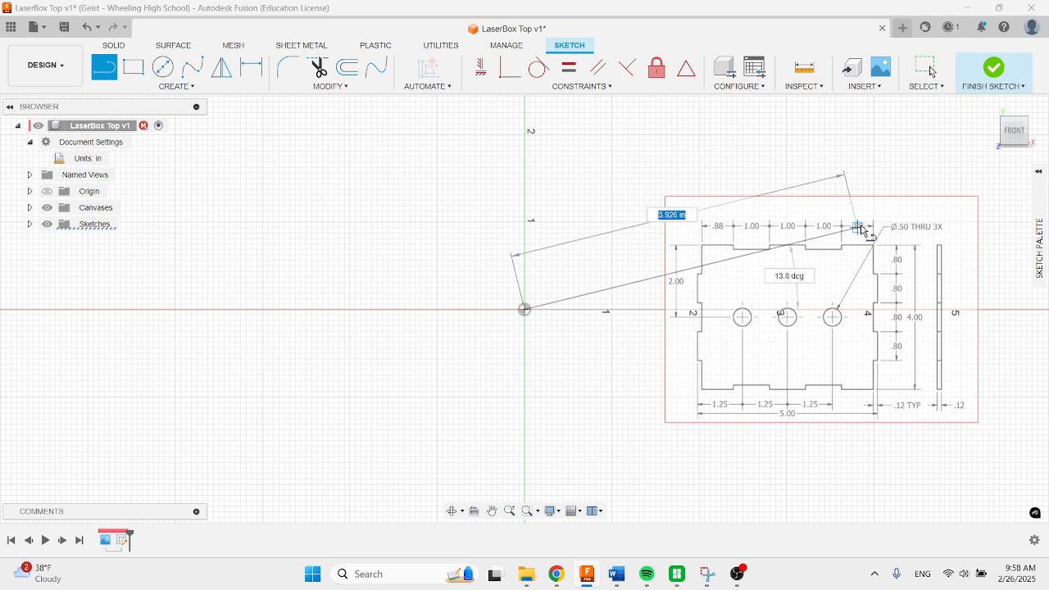
{"action": "left_click_drag", "start_coordinate": [862, 230], "coordinate": [404, 314]}
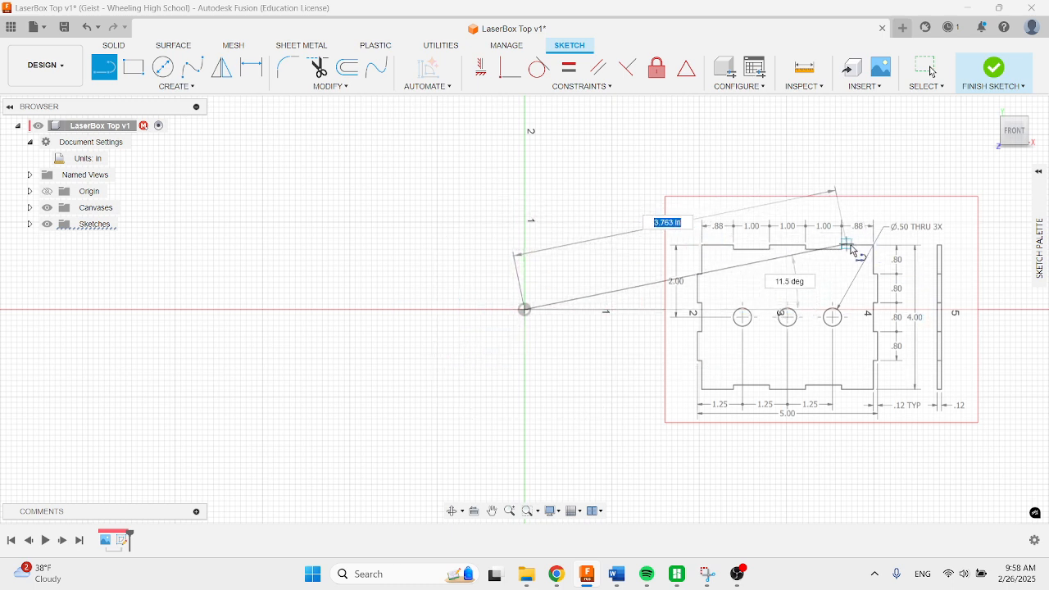
{"action": "left_click_drag", "start_coordinate": [525, 310], "coordinate": [322, 314]}
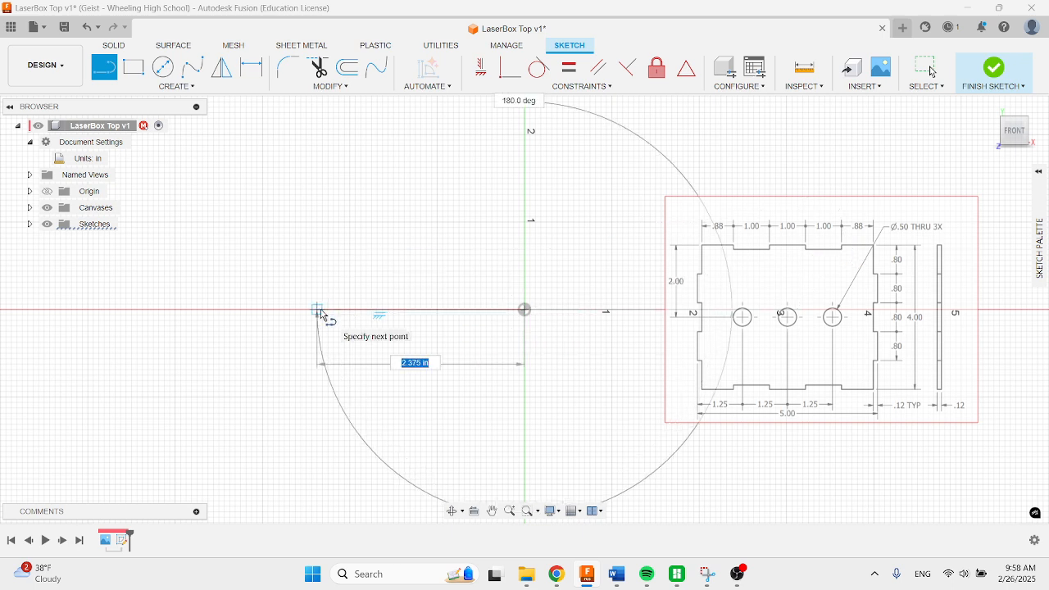
{"action": "key", "text": "BackSpace"}
{"action": "type", "text": ".88"}
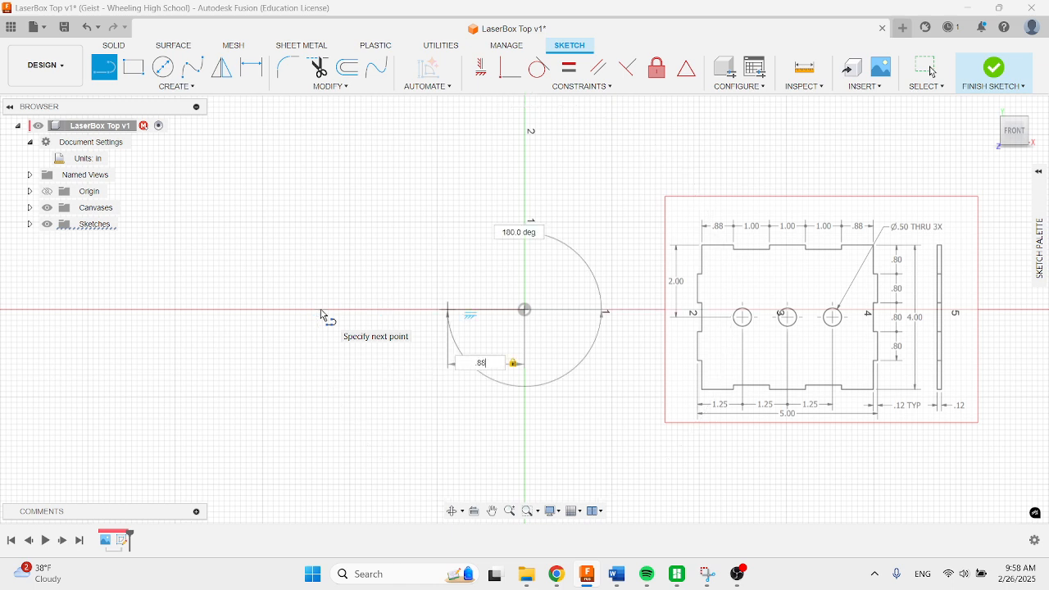
{"action": "key", "text": "Return"}
{"action": "key", "text": "Escape"}
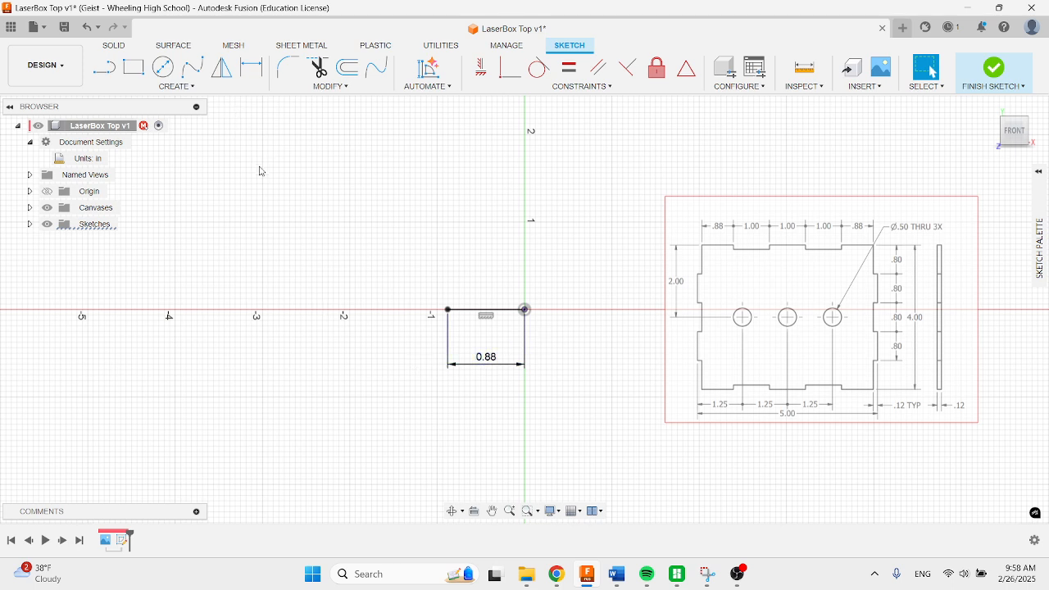
Draw a vertical line 0.12 in long downward from the left end of the 0.88 in line
{"action": "key", "text": "l"}
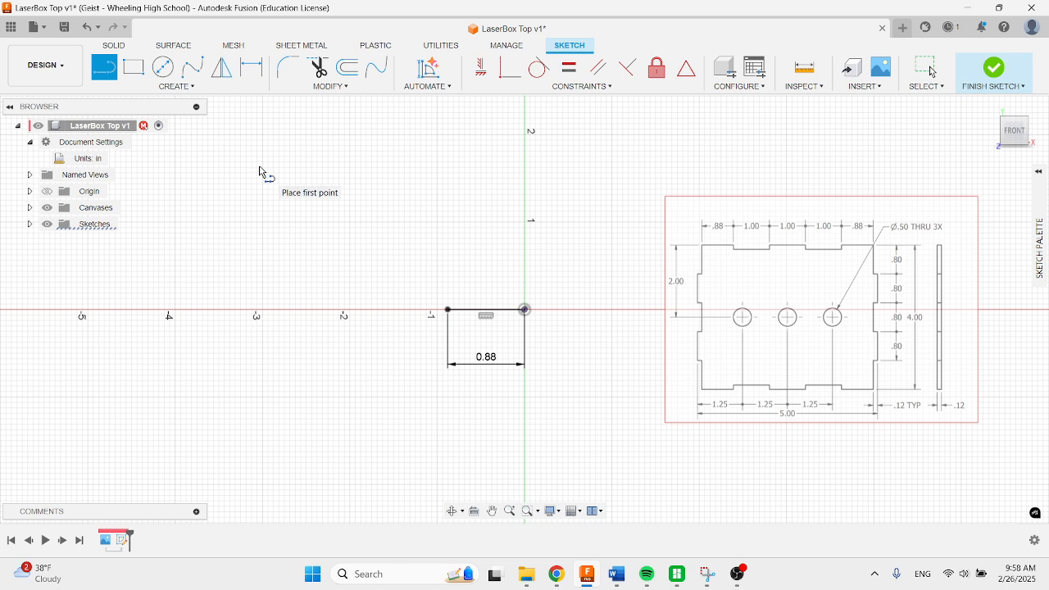
{"action": "left_click", "coordinate": [449, 311]}
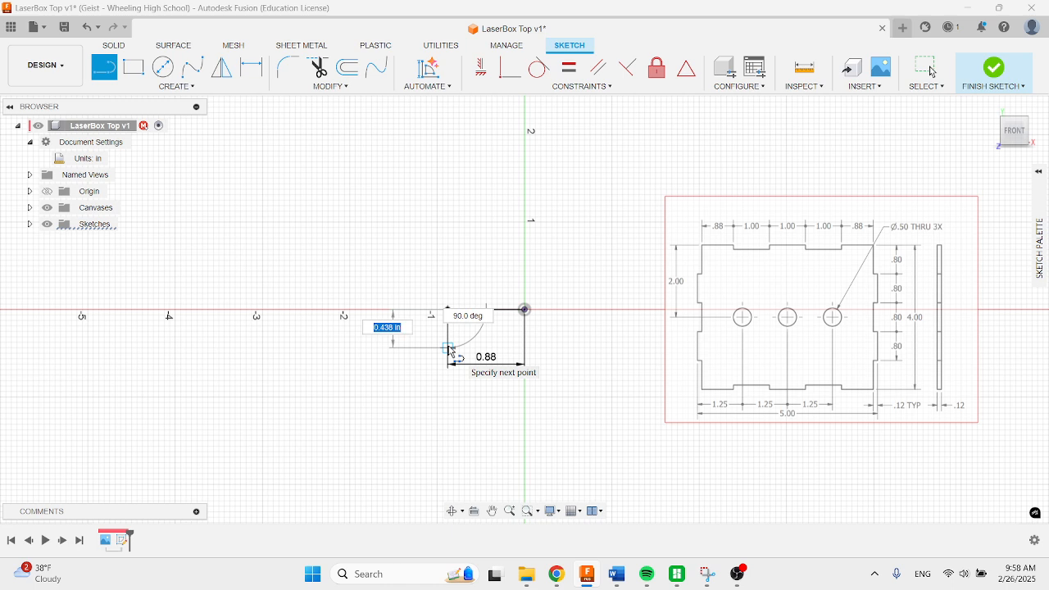
{"action": "key", "text": "BackSpace"}
{"action": "key", "text": "Return"}
{"action": "key", "text": "Escape"}
Draw a horizontal line 1 in long to the left from the lower end of the 0.12 in line, forming the notch bottom
{"action": "left_click", "coordinate": [103, 67]}
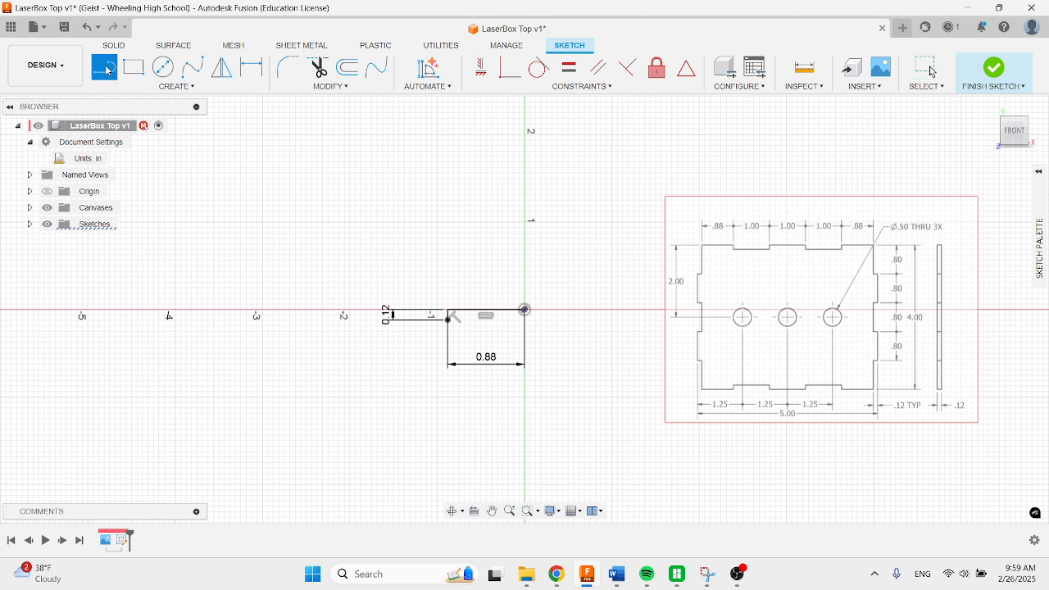
{"action": "left_click", "coordinate": [448, 321]}
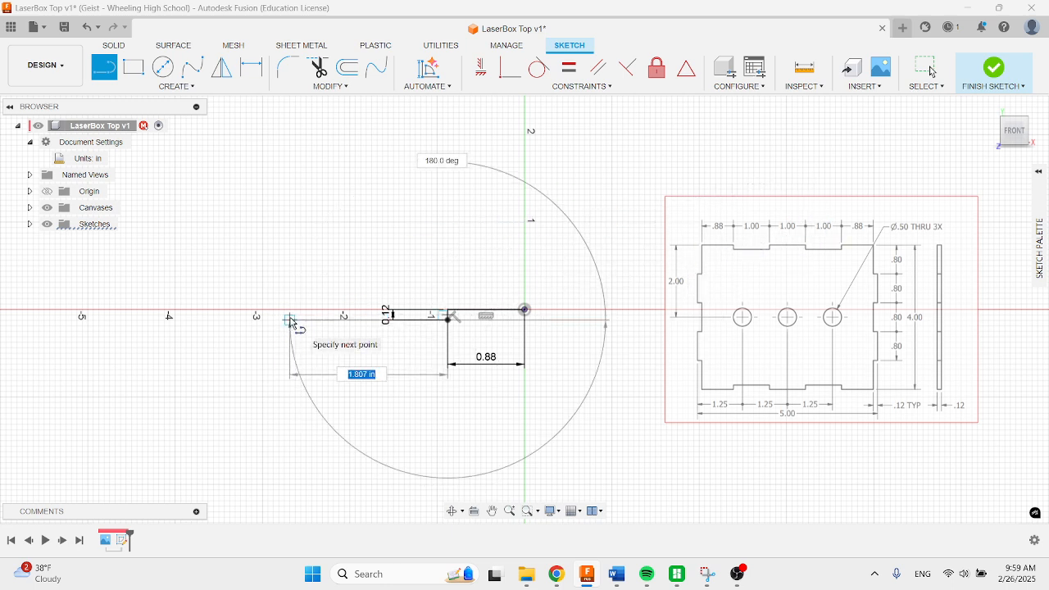
{"action": "type", "text": "1"}
{"action": "key", "text": "Return"}
{"action": "key", "text": "Escape"}
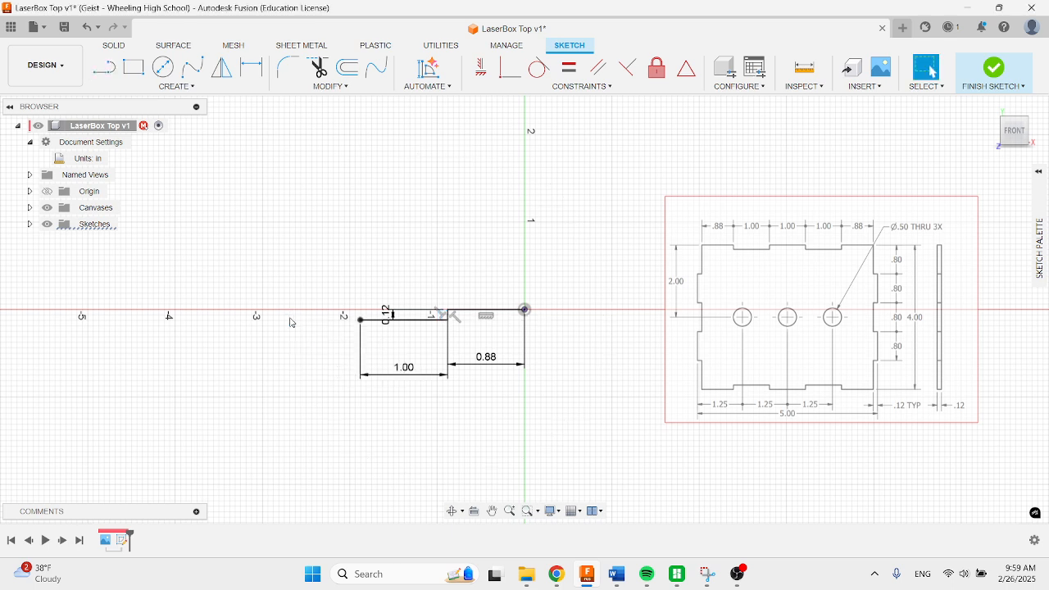
Close the first notch with a 0.12 in line upward and continue the top edge 1 in to the left
{"action": "left_click", "coordinate": [104, 67]}
{"action": "left_click", "coordinate": [361, 320]}
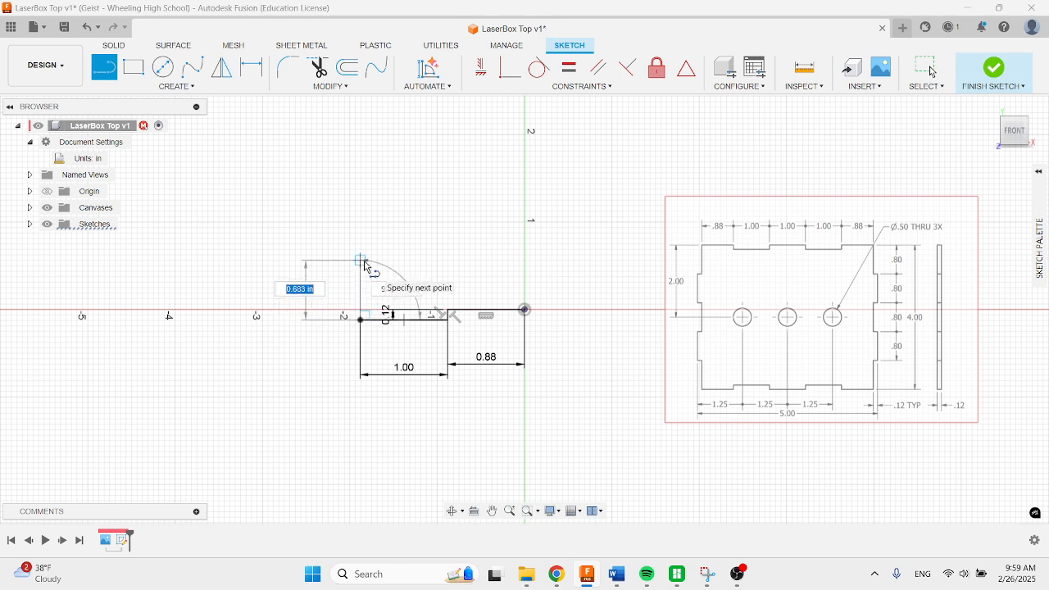
{"action": "key", "text": "Escape"}
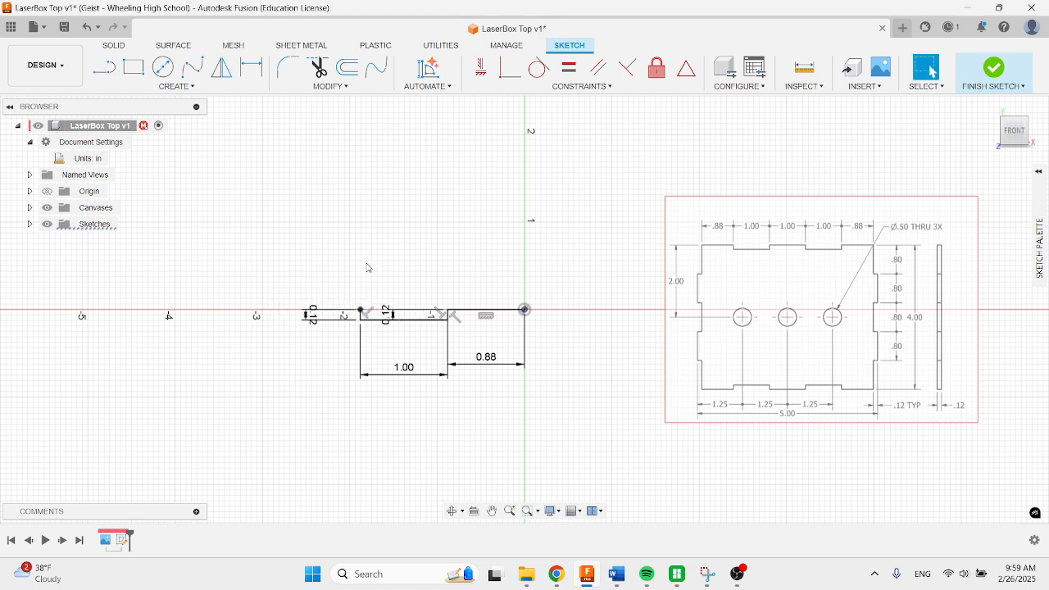
{"action": "left_click", "coordinate": [104, 67]}
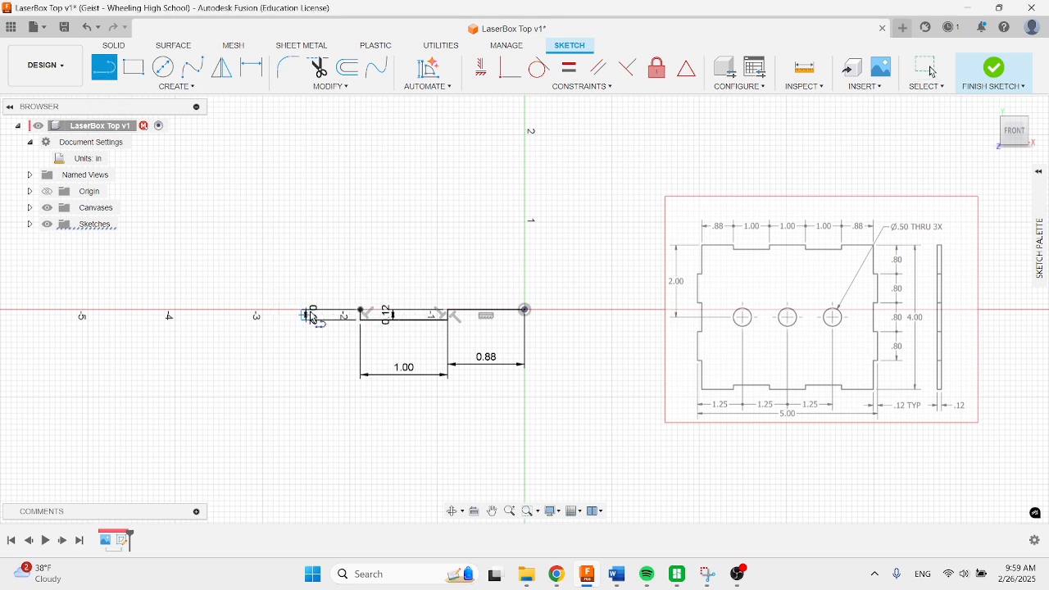
{"action": "left_click_drag", "start_coordinate": [361, 310], "coordinate": [215, 311]}
{"action": "key", "text": "Escape"}
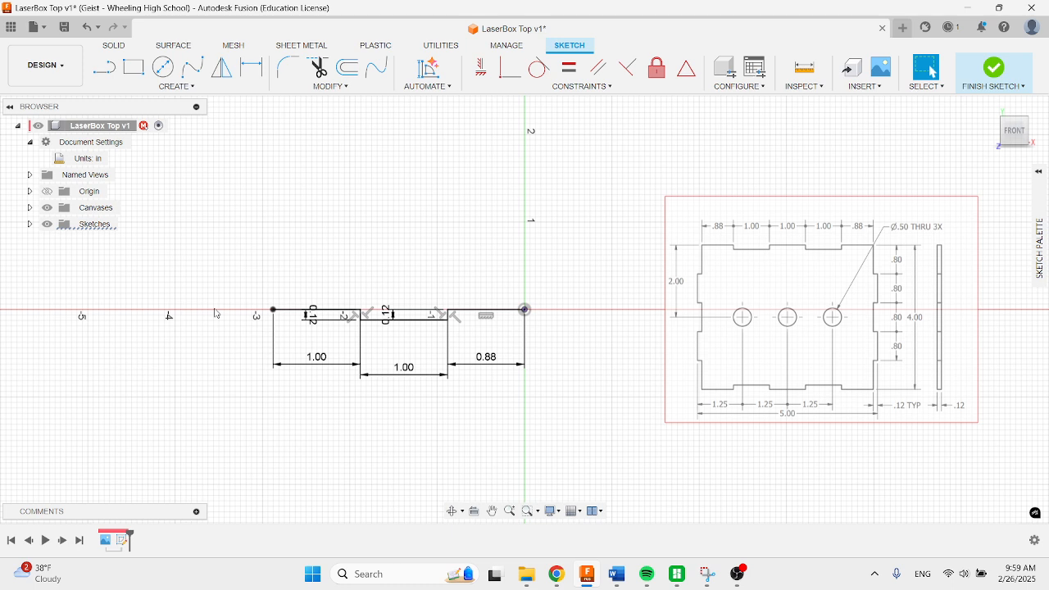
Draw a 0.12 in line downward from the top edge's left end and a 1 in line leftward as the second notch's bottom
{"action": "left_click", "coordinate": [104, 67]}
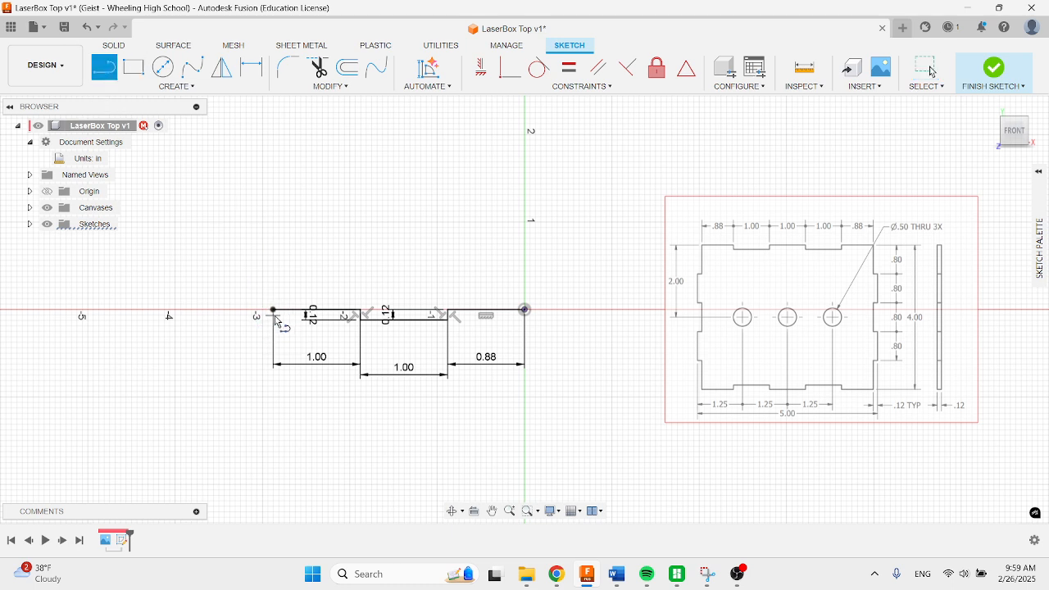
{"action": "left_click_drag", "start_coordinate": [275, 312], "coordinate": [273, 338]}
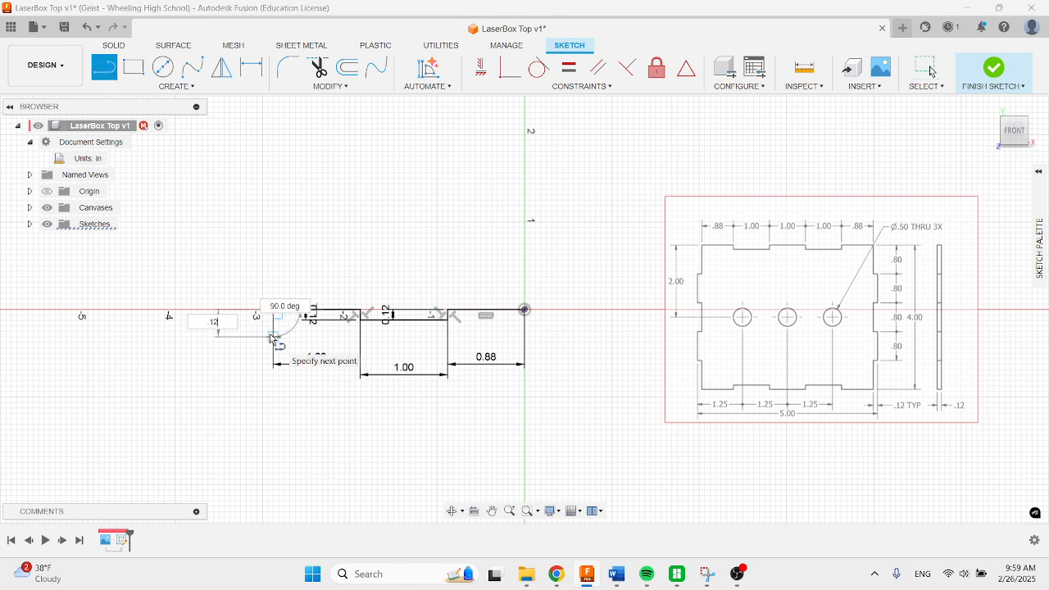
{"action": "key", "text": "Escape"}
{"action": "left_click", "coordinate": [104, 67]}
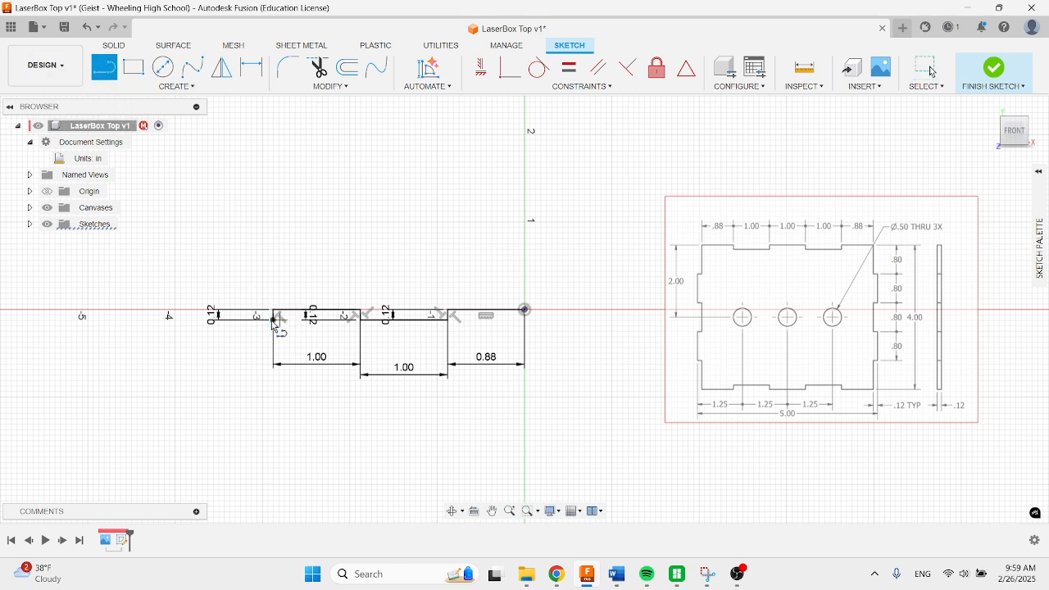
{"action": "left_click_drag", "start_coordinate": [274, 319], "coordinate": [182, 324]}
{"action": "type", "text": "1"}
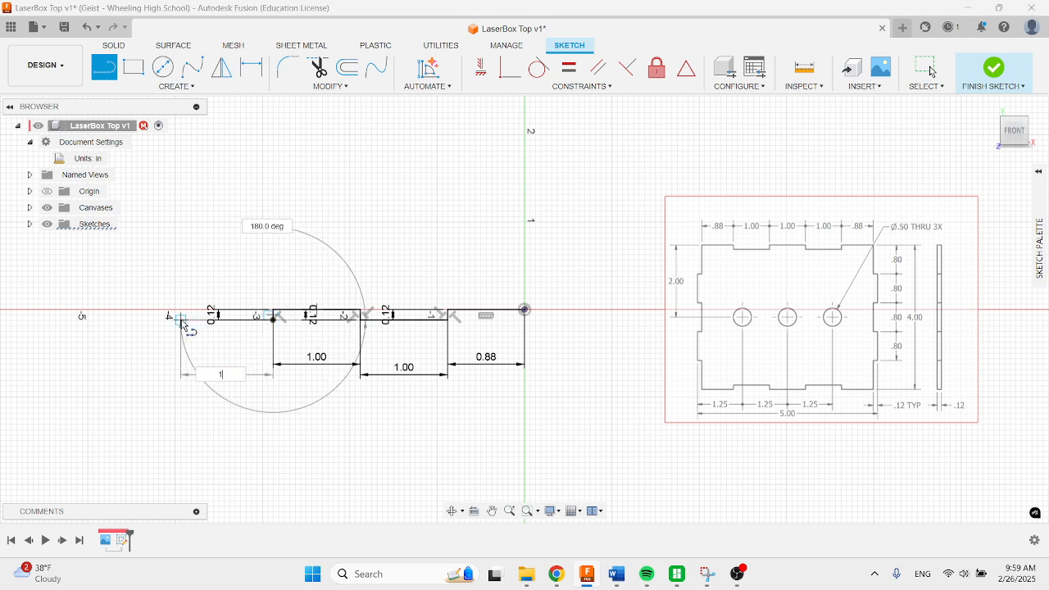
{"action": "key", "text": "Return"}
{"action": "key", "text": "Escape"}
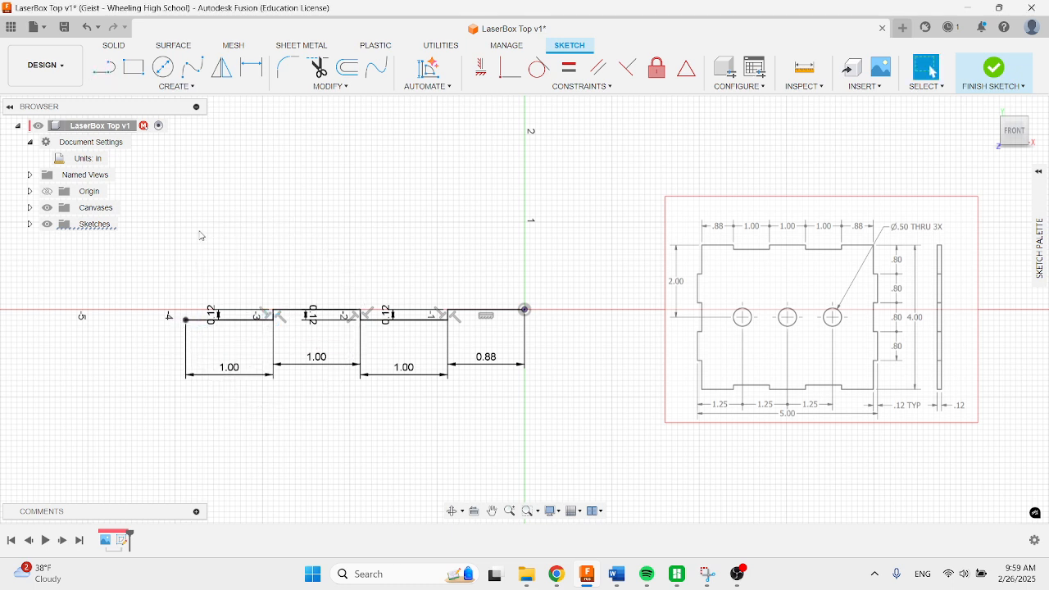
Draw a 0.12 in vertical line upward from the left end of the second notch's bottom
{"action": "left_click", "coordinate": [104, 67]}
{"action": "left_click", "coordinate": [188, 322]}
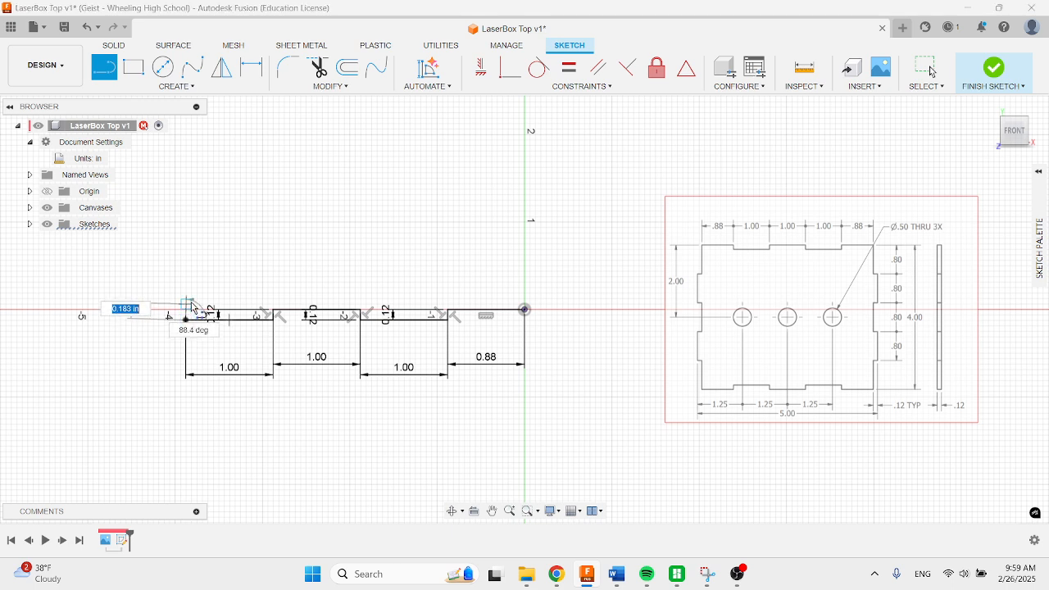
{"action": "type", "text": "0.12"}
{"action": "key", "text": "Return"}
{"action": "key", "text": "Escape"}
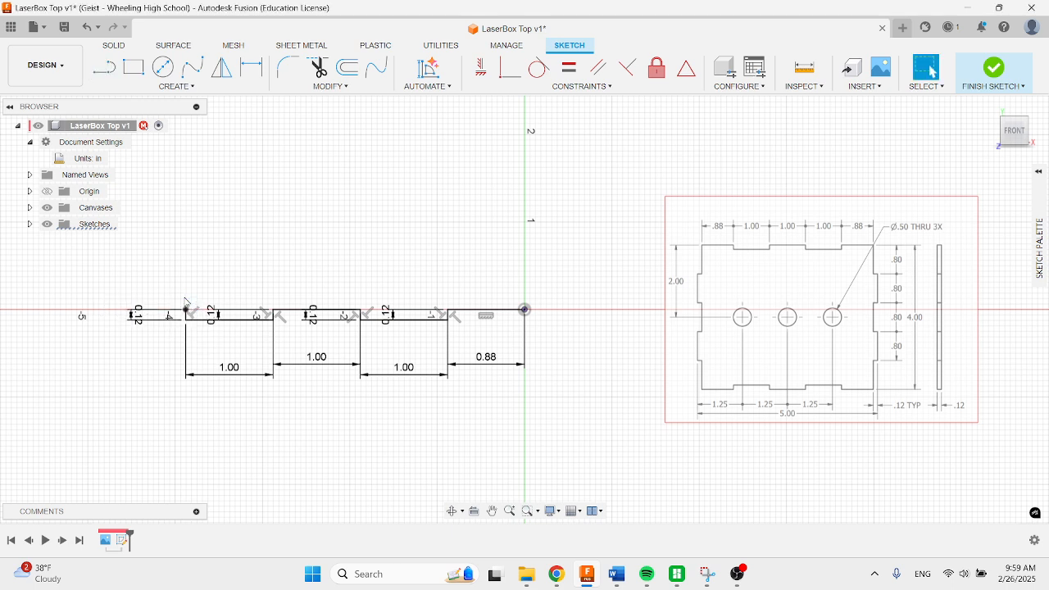
Finish the top edge with a horizontal line 0.88 in long to the left of the second notch
{"action": "left_click", "coordinate": [104, 67]}
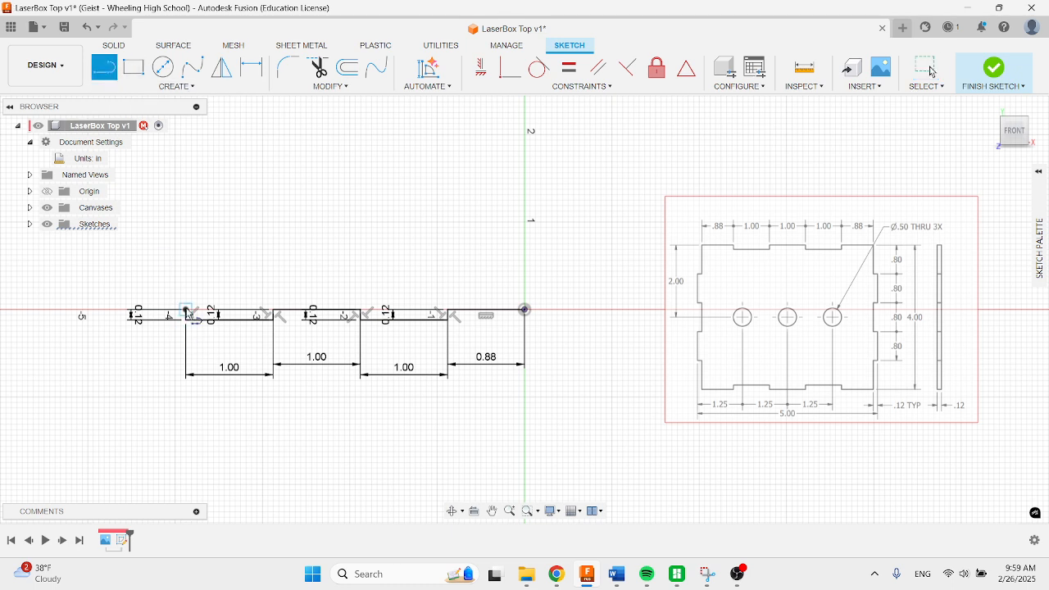
{"action": "left_click_drag", "start_coordinate": [187, 311], "coordinate": [121, 313]}
{"action": "type", "text": ".88"}
{"action": "key", "text": "Return"}
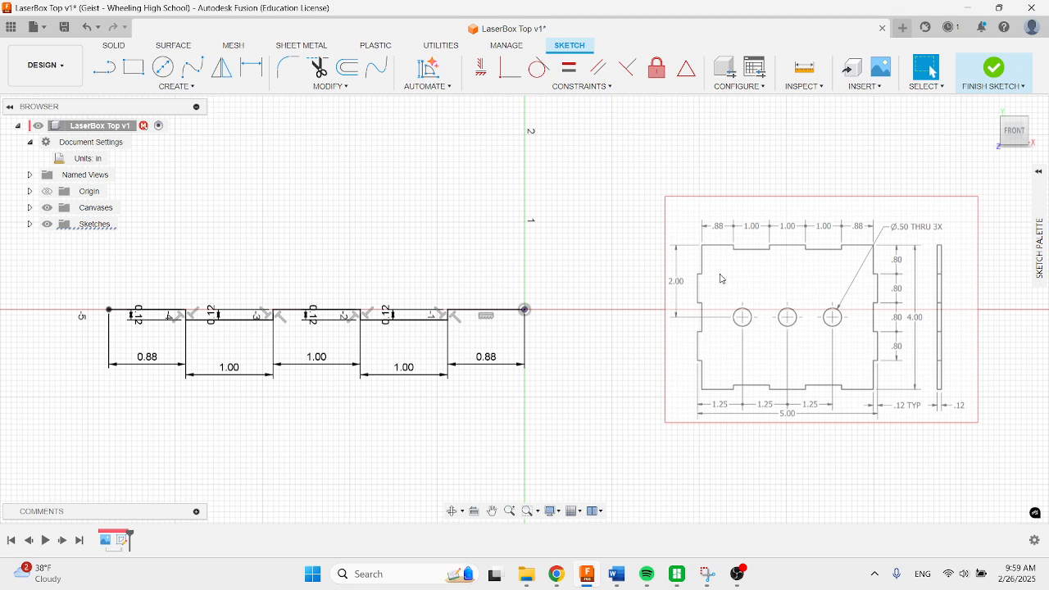
Draw a vertical line 0.8 in long downward from the left end of the top edge
{"action": "left_click", "coordinate": [97, 66]}
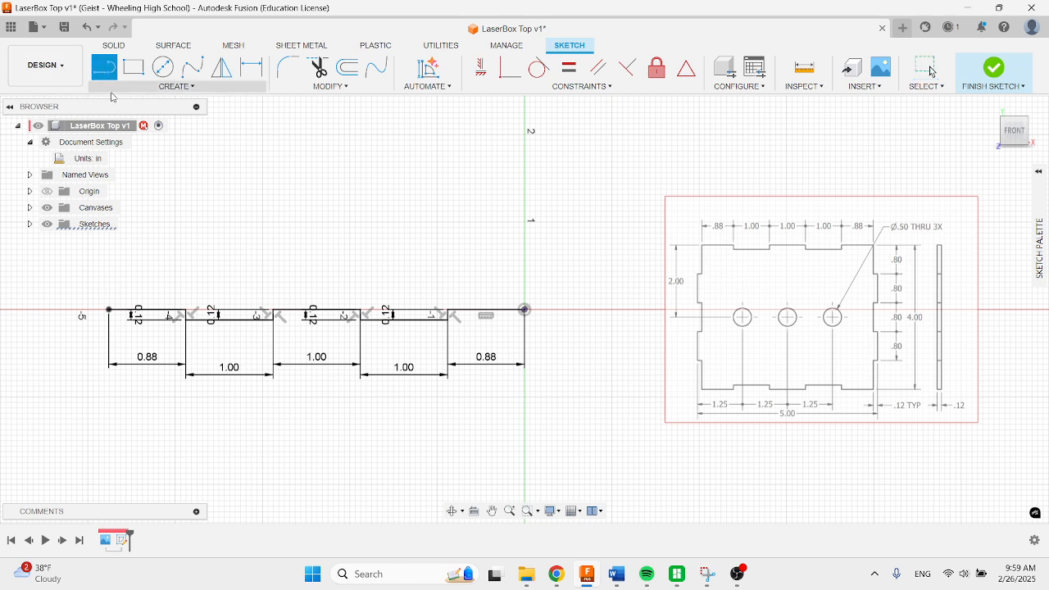
{"action": "left_click", "coordinate": [110, 310]}
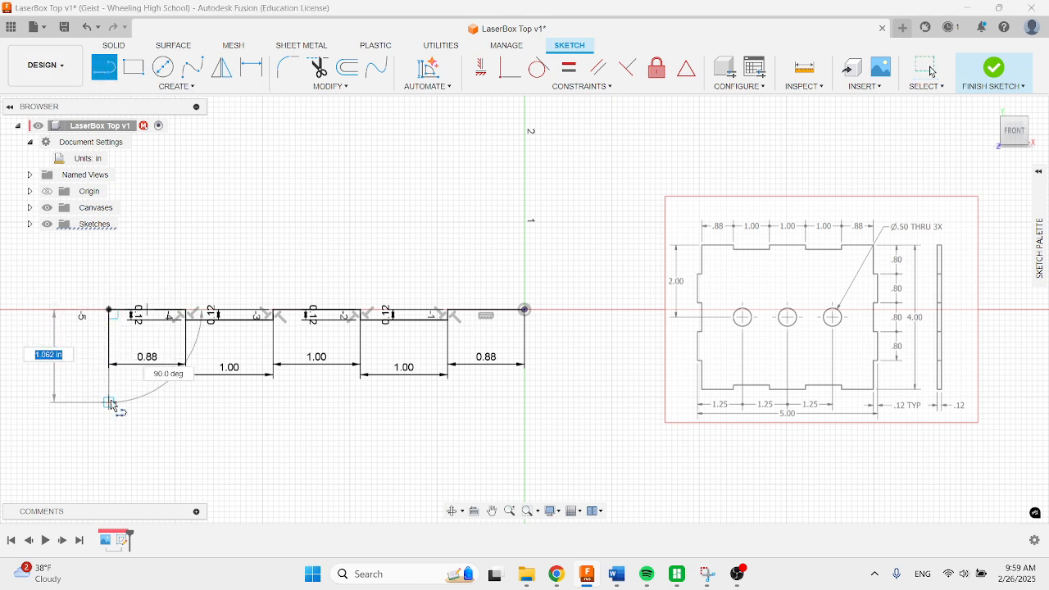
{"action": "type", "text": ".8"}
{"action": "key", "text": "Return"}
{"action": "key", "text": "Escape"}
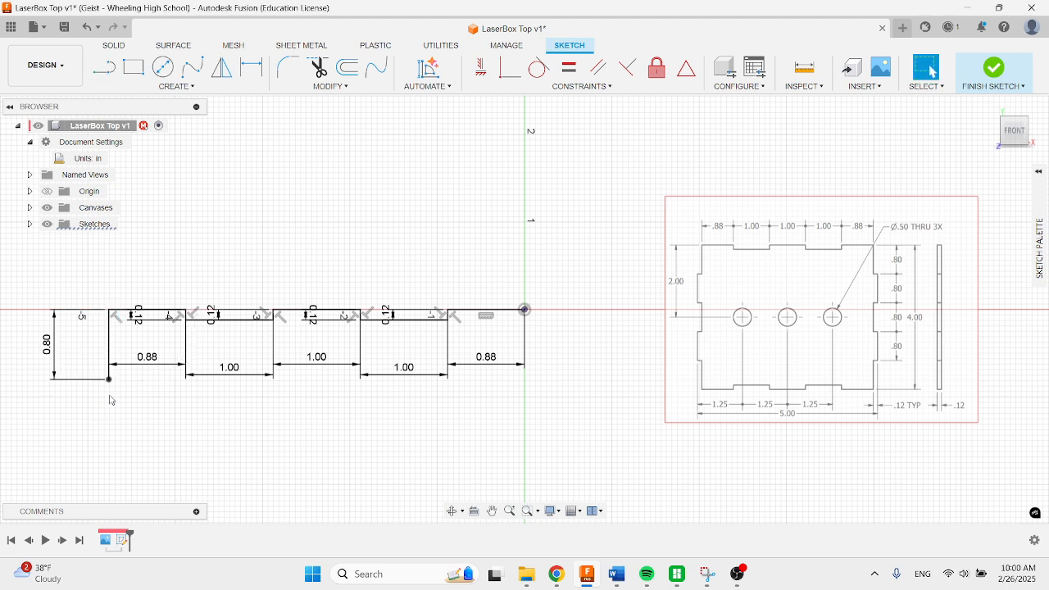
Draw a 0.12 in horizontal line leftward from the lower end of the left edge's first 0.8 in segment
{"action": "left_click", "coordinate": [103, 68]}
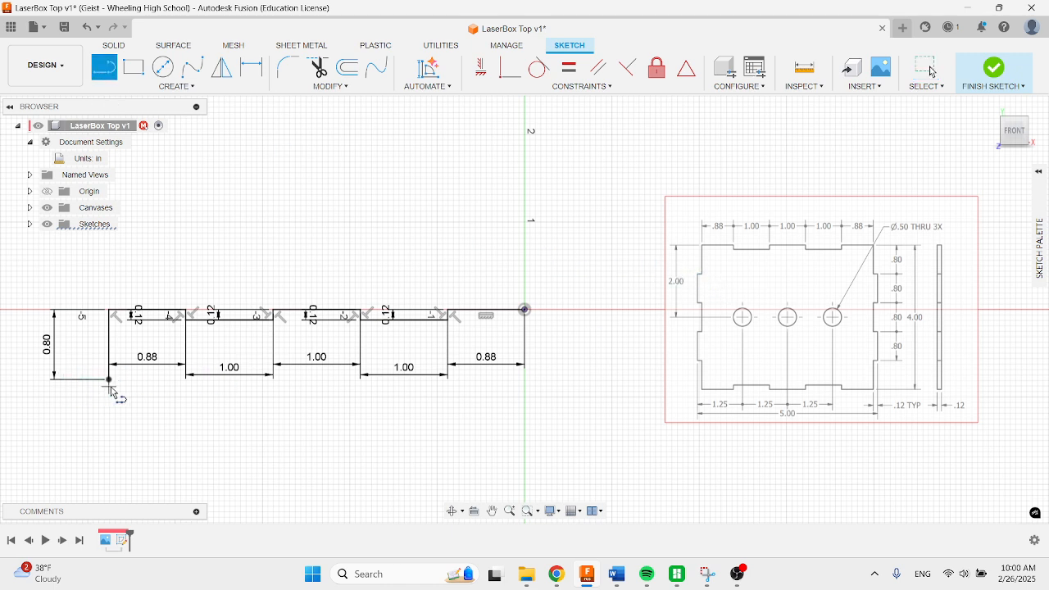
{"action": "left_click_drag", "start_coordinate": [110, 379], "coordinate": [60, 385]}
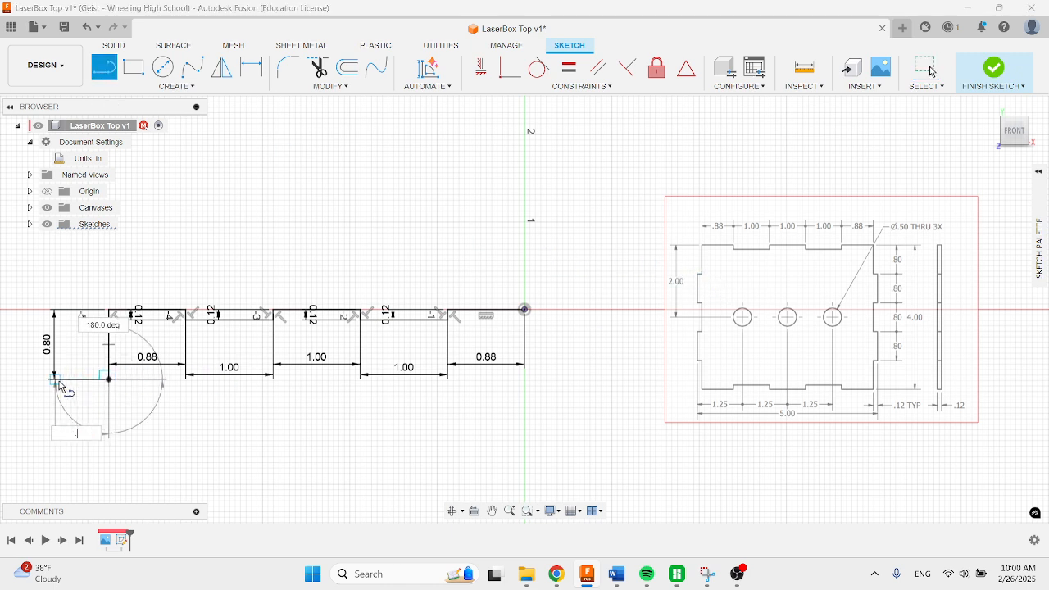
{"action": "key", "text": "Escape"}
Draw a 0.8 in vertical line downward as the outer side of the left edge's first tab
{"action": "left_click", "coordinate": [105, 67]}
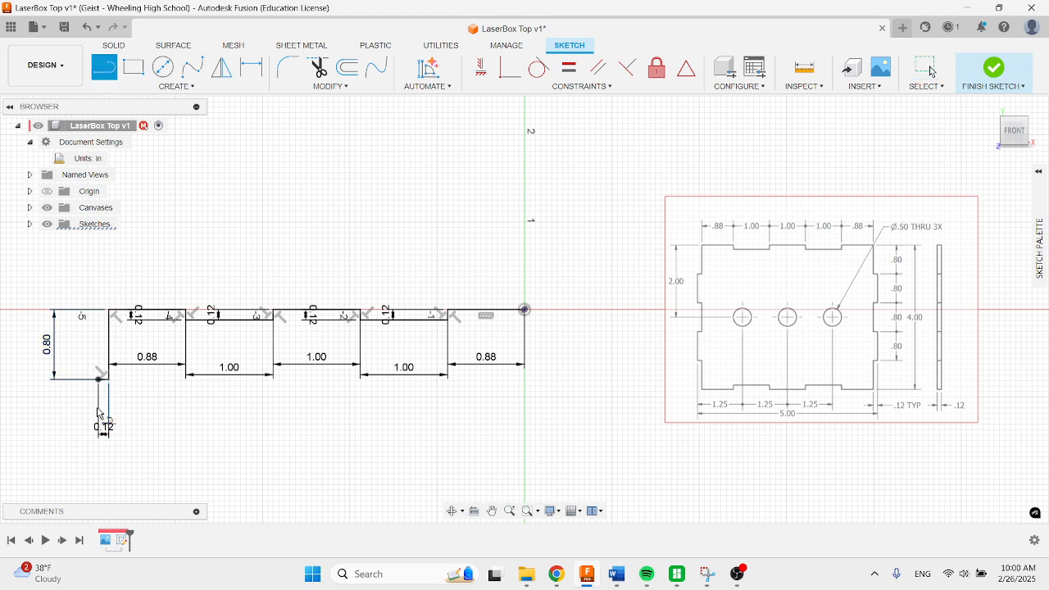
{"action": "left_click", "coordinate": [99, 379]}
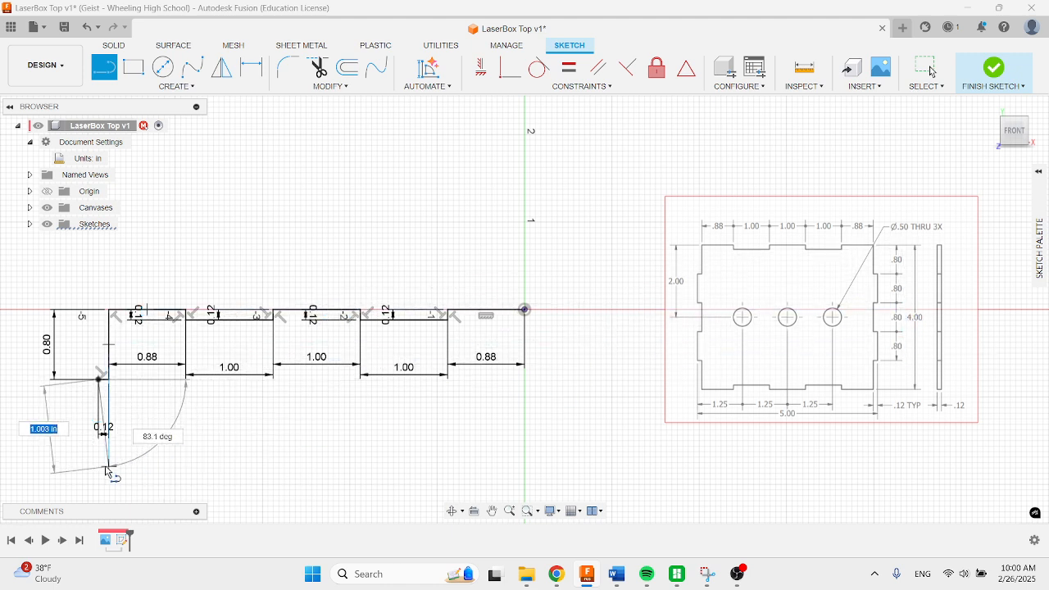
{"action": "type", "text": "0.8"}
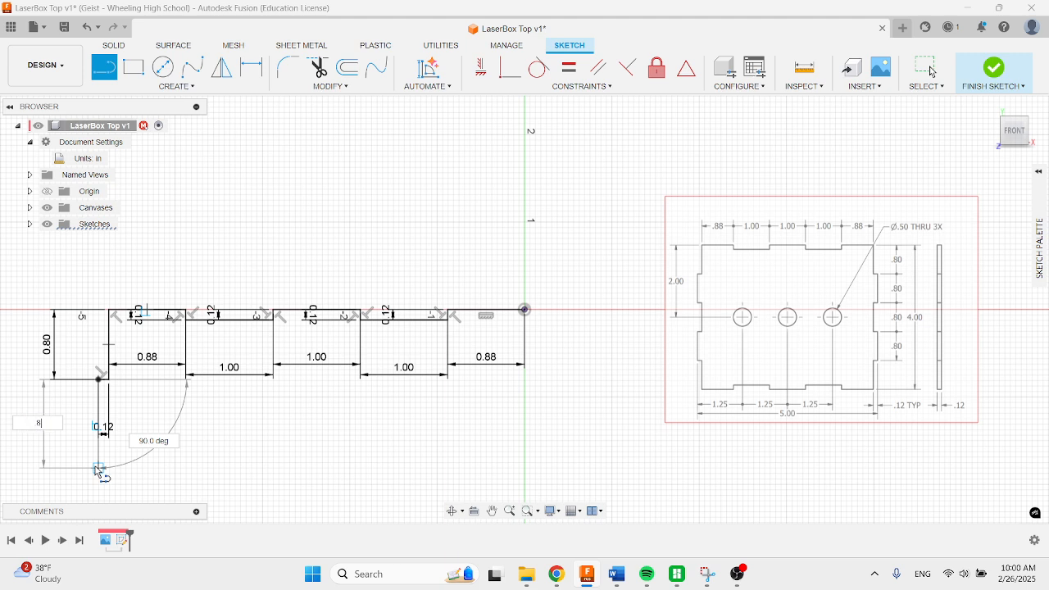
{"action": "key", "text": "Return"}
{"action": "key", "text": "Escape"}
Close the left edge's first tab with a 0.12 in horizontal line rightward from its lower outer corner
{"action": "key", "text": "l"}
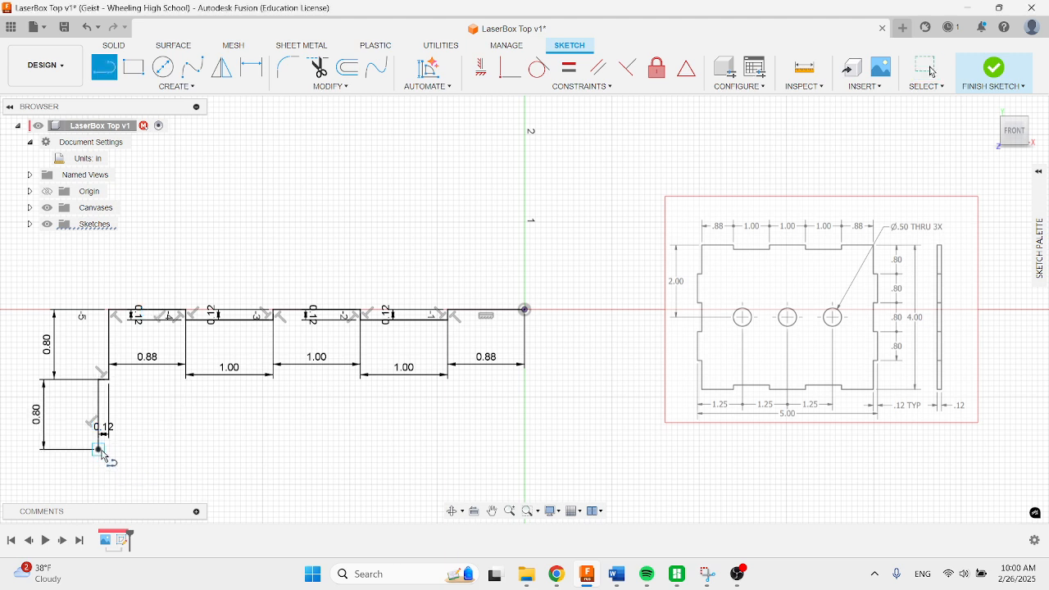
{"action": "left_click", "coordinate": [98, 449]}
{"action": "type", "text": "0.12"}
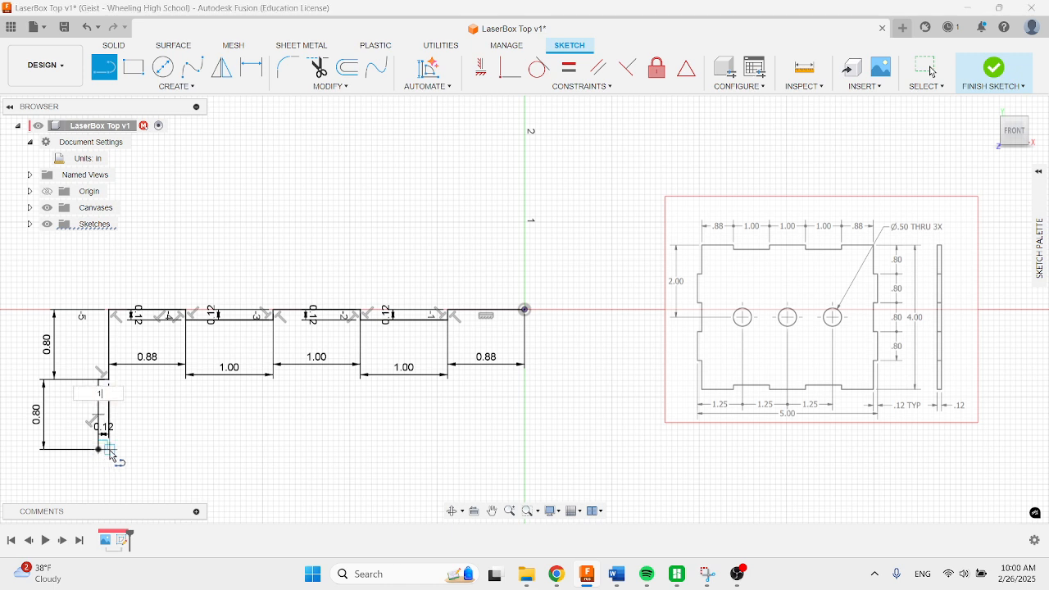
{"action": "key", "text": "Return"}
{"action": "key", "text": "Escape"}
Continue the left edge with a 0.8 in vertical line downward from the inner end of the first tab
{"action": "key", "text": "l"}
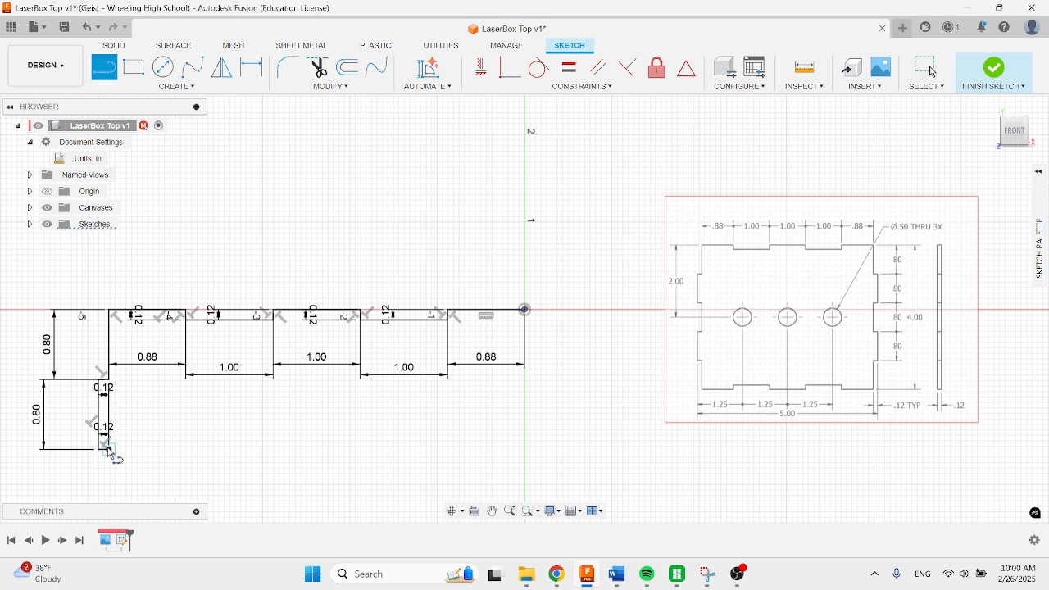
{"action": "left_click", "coordinate": [108, 449]}
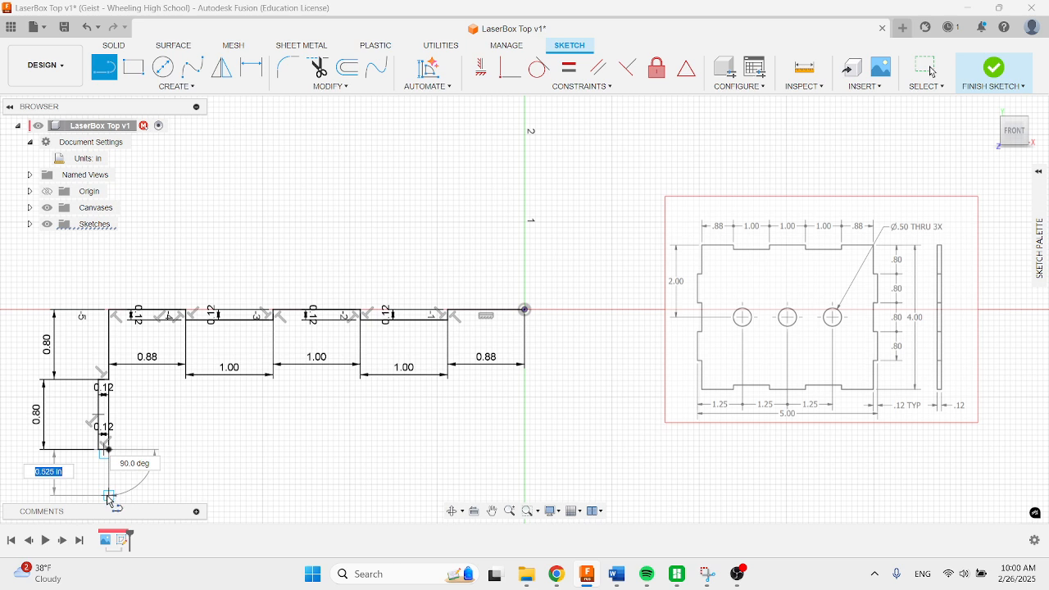
{"action": "key", "text": "BackSpace"}
{"action": "type", "text": ".8"}
{"action": "key", "text": "Return"}
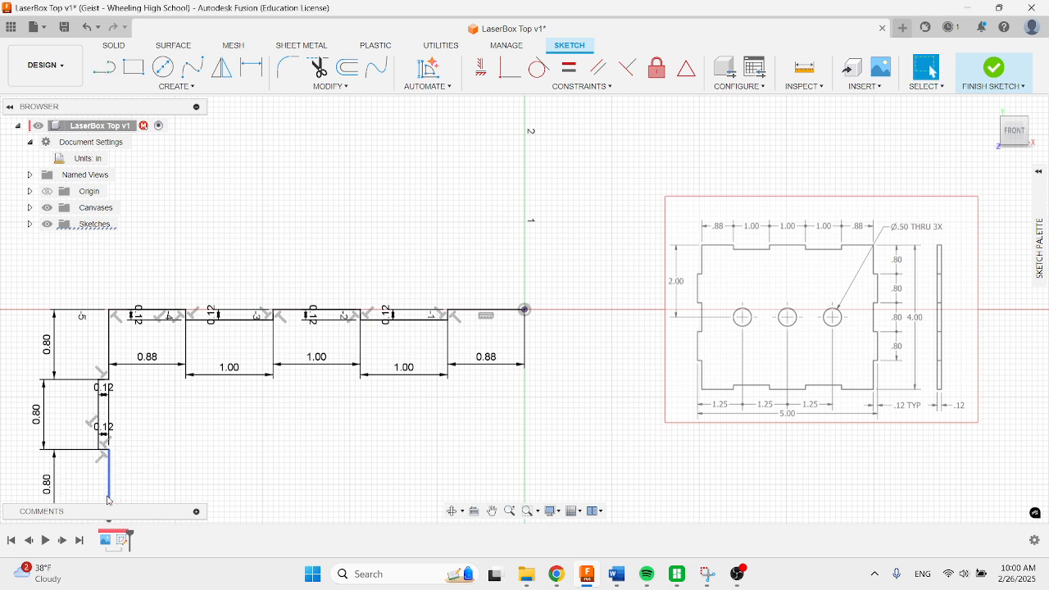
{"action": "key", "text": "Escape"}
Draw a 0.12 in horizontal line leftward to start the left edge's second tab
{"action": "middle_click_drag", "start_coordinate": [145, 466], "coordinate": [176, 335]}
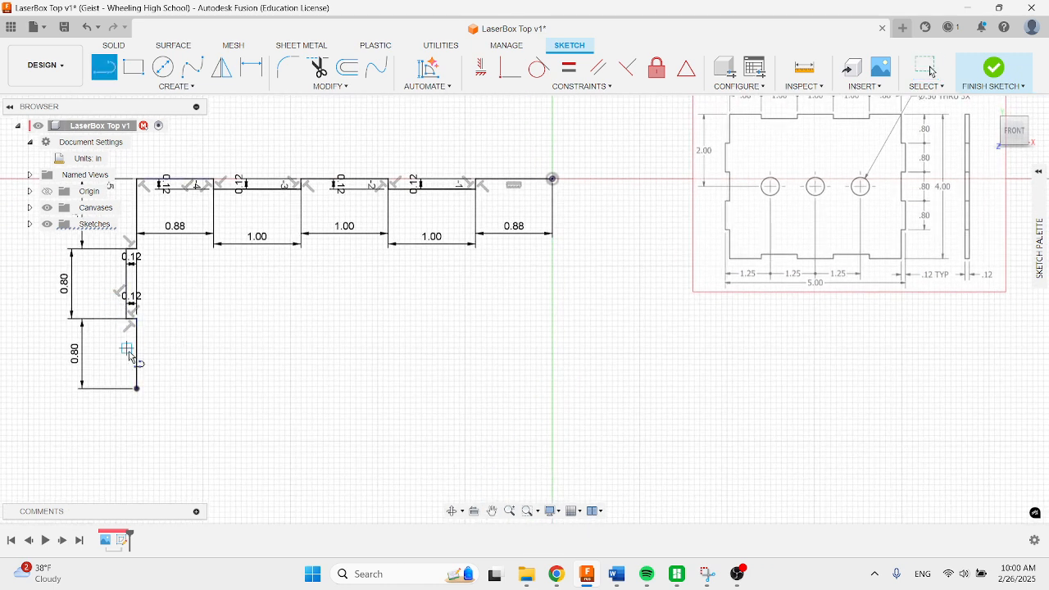
{"action": "key", "text": "l"}
{"action": "left_click", "coordinate": [137, 389]}
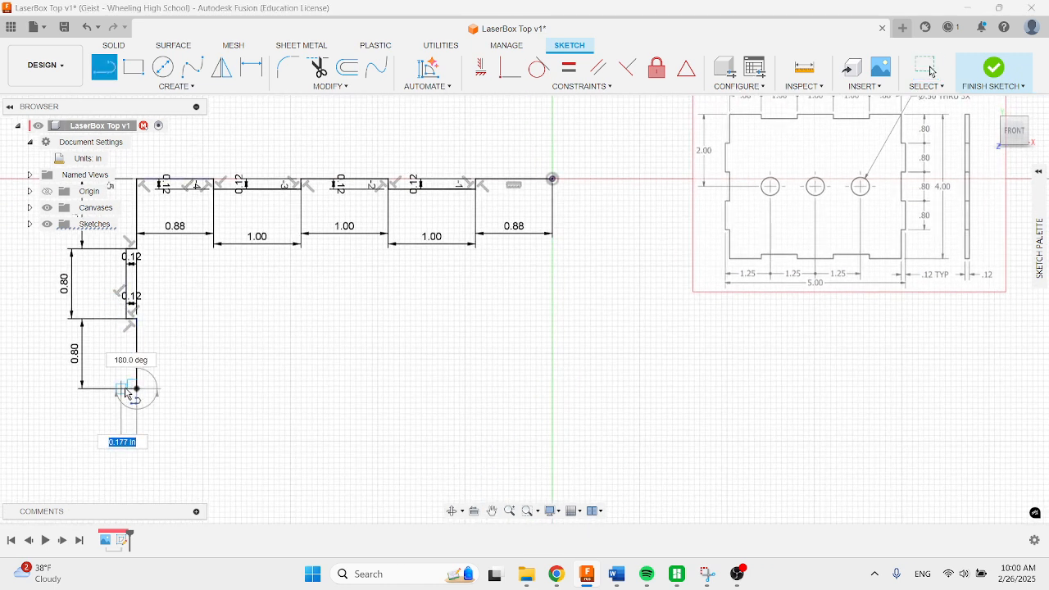
{"action": "type", "text": ".12"}
{"action": "key", "text": "Return"}
{"action": "key", "text": "Escape"}
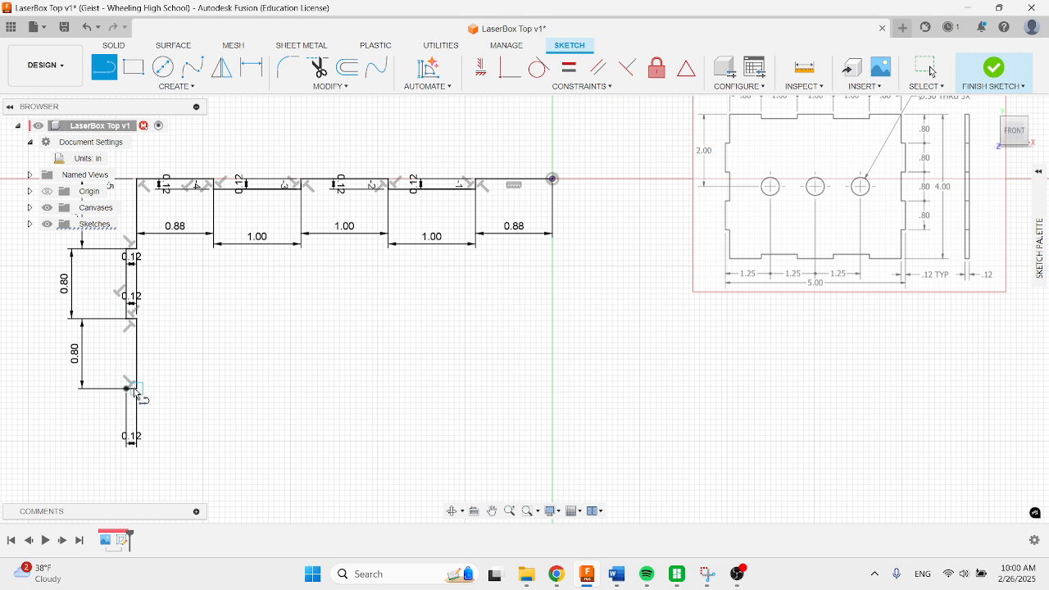
Draw a 0.8 in vertical line downward as the outer side of the left edge's second tab
{"action": "left_click", "coordinate": [127, 388]}
{"action": "type", "text": "0.8"}
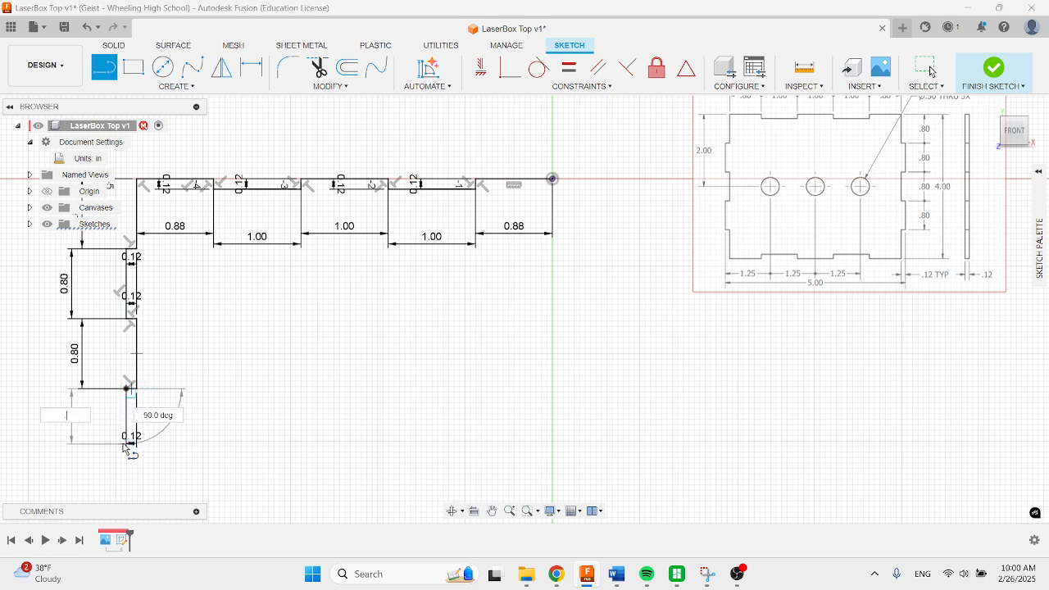
{"action": "key", "text": "Return"}
{"action": "key", "text": "Escape"}
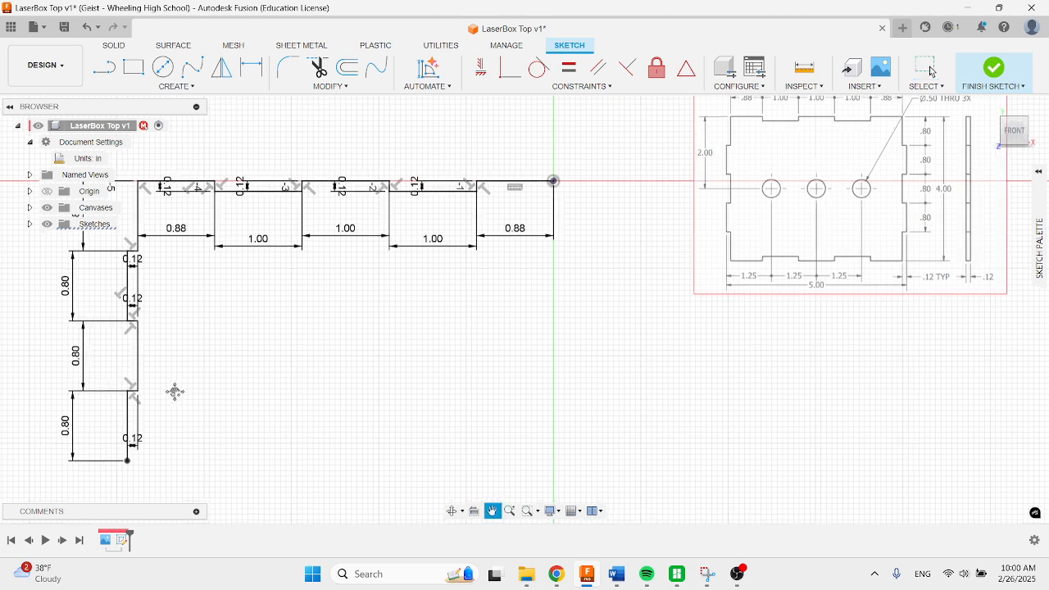
Close the left edge's second tab with a 0.12 in horizontal line rightward from its lower outer corner
{"action": "middle_click_drag", "start_coordinate": [173, 398], "coordinate": [177, 414]}
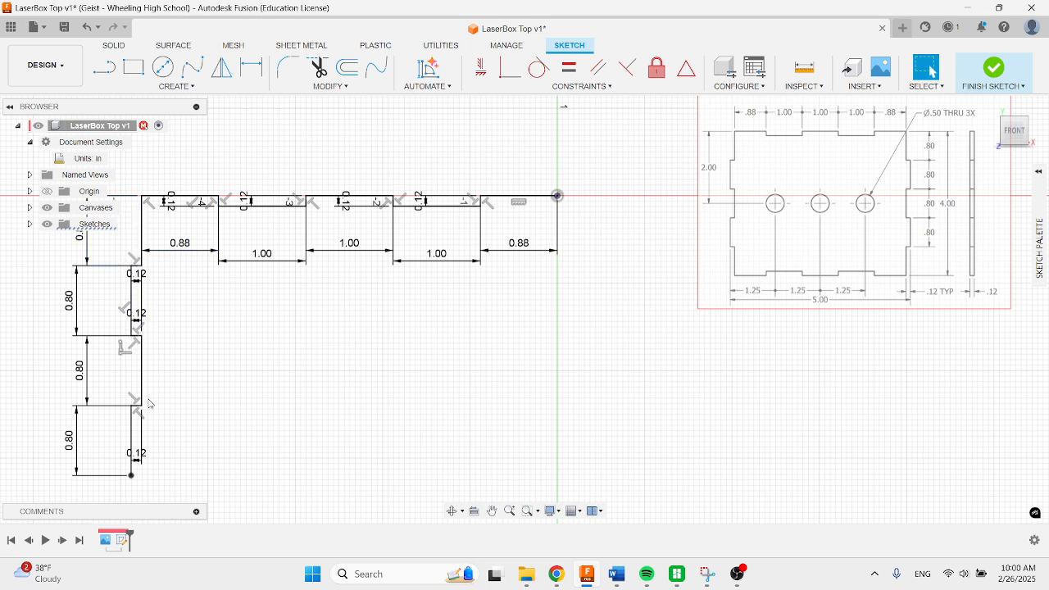
{"action": "left_click", "coordinate": [104, 67]}
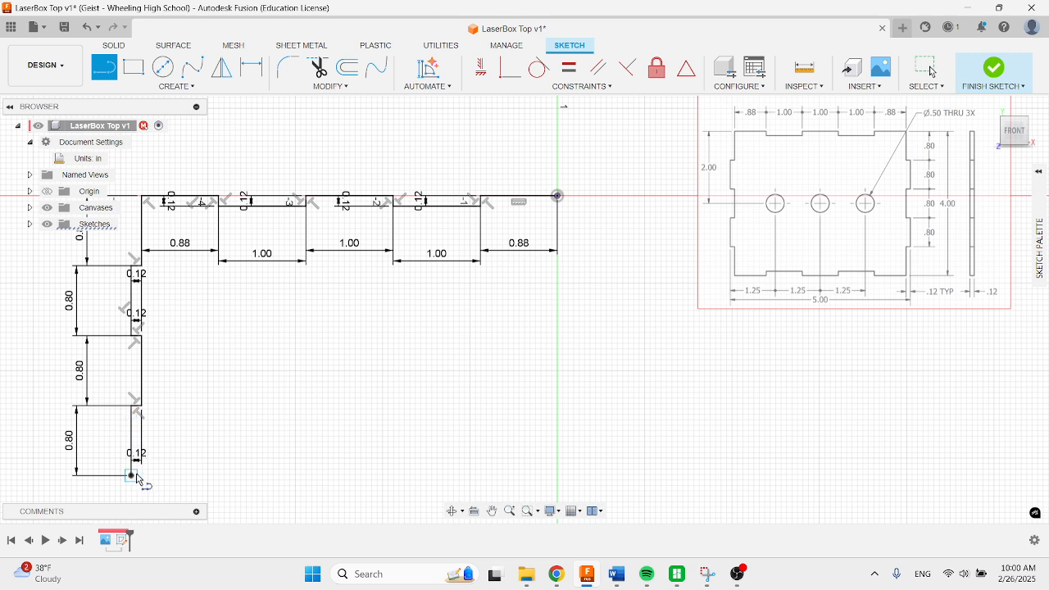
{"action": "left_click", "coordinate": [136, 476]}
{"action": "type", "text": ".12"}
{"action": "key", "text": "Return"}
{"action": "key", "text": "Escape"}
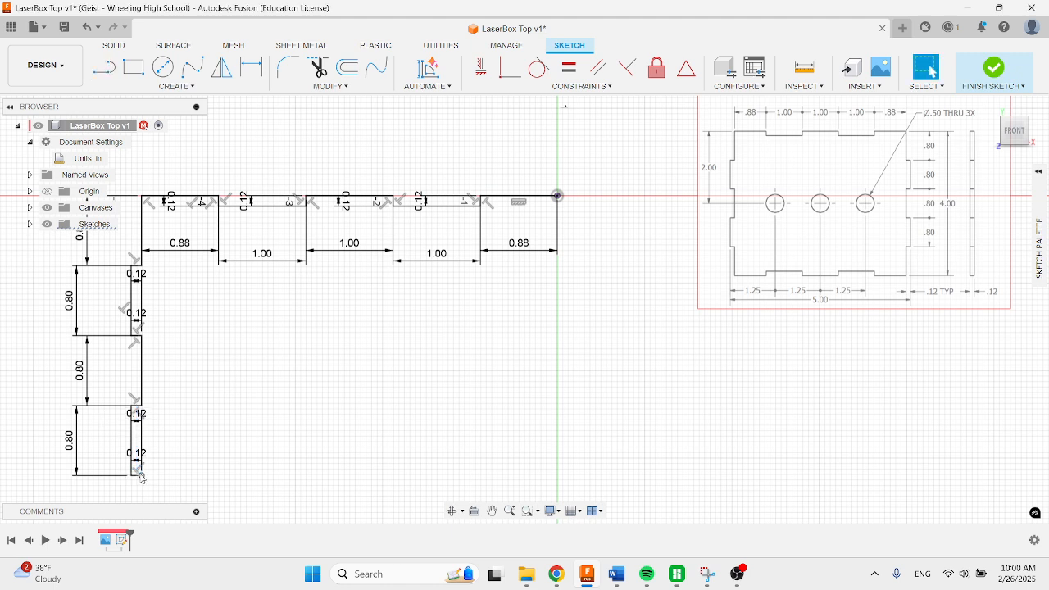
Draw a vertical line of free length downward from the second tab as the left edge's last segment
{"action": "key", "text": "l"}
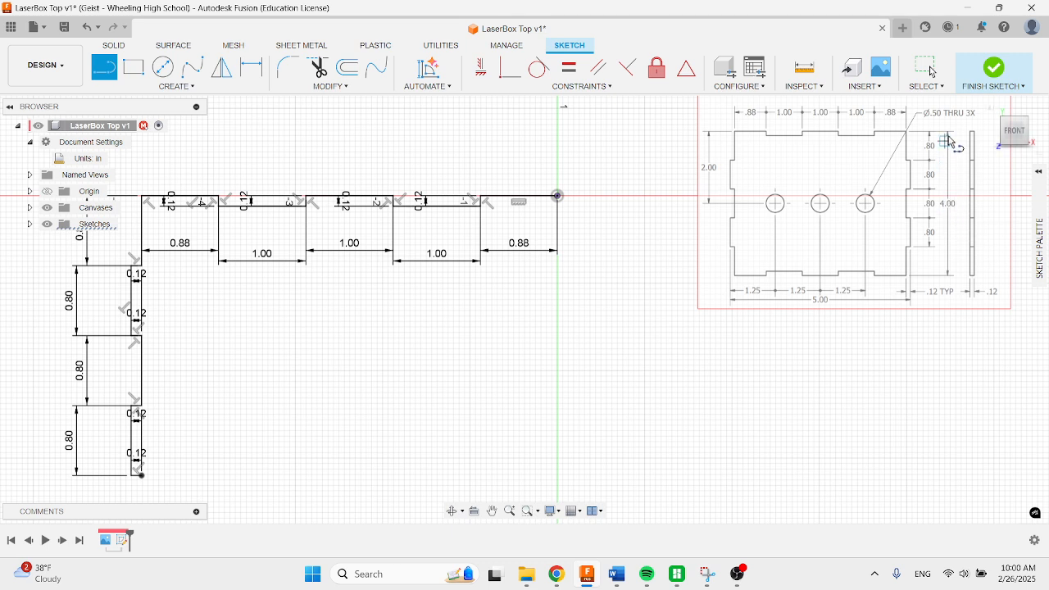
{"action": "left_click", "coordinate": [141, 475]}
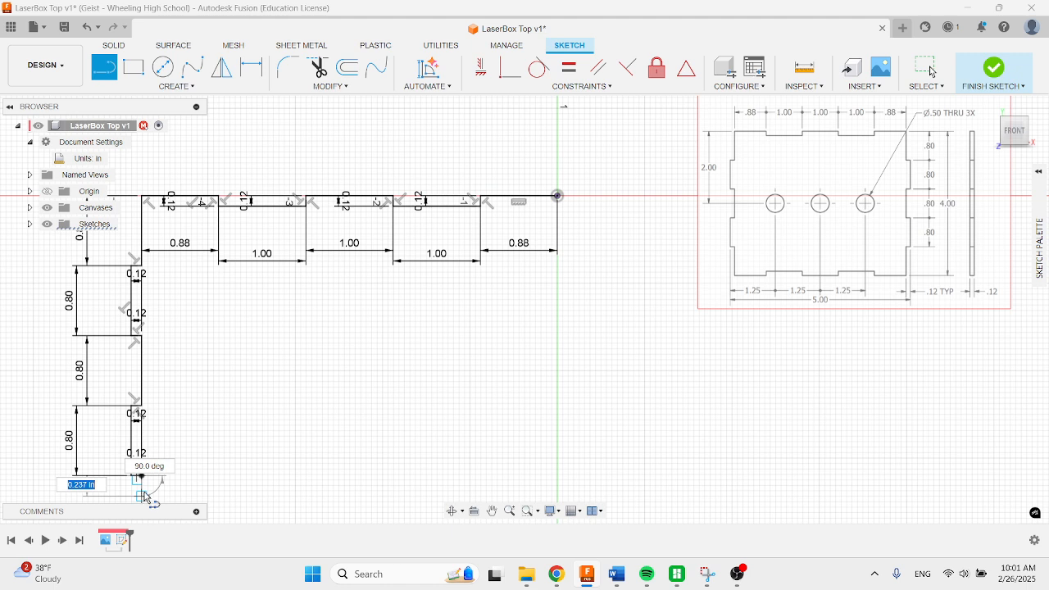
{"action": "mouse_move", "coordinate": [141, 481]}
{"action": "middle_mouse_down"}
{"action": "mouse_move", "coordinate": [148, 435]}
{"action": "mouse_move", "coordinate": [170, 409]}
{"action": "middle_mouse_up"}
{"action": "left_click", "coordinate": [170, 431]}
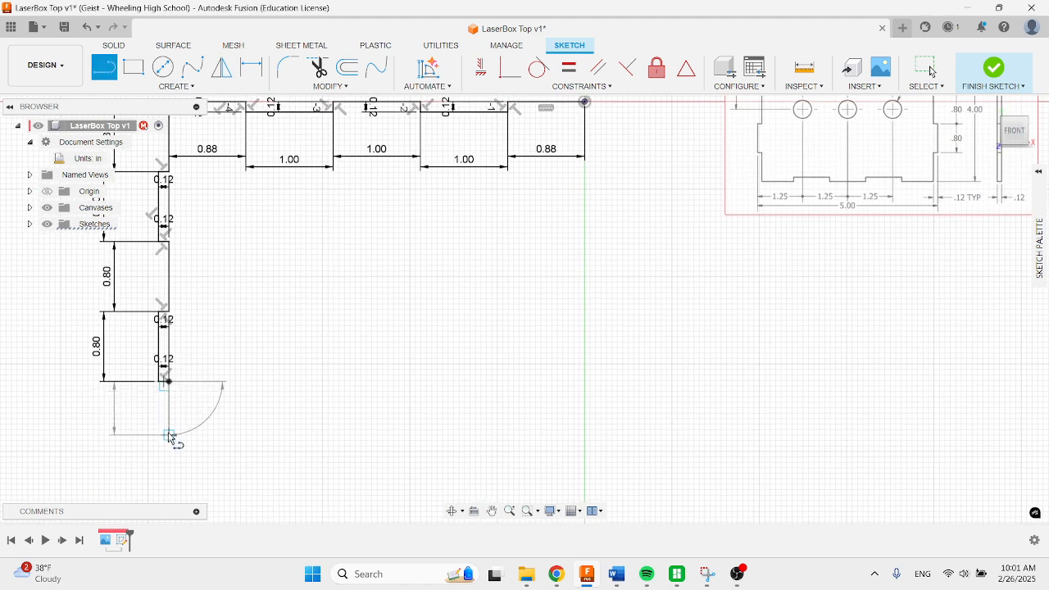
{"action": "key", "text": "Escape"}
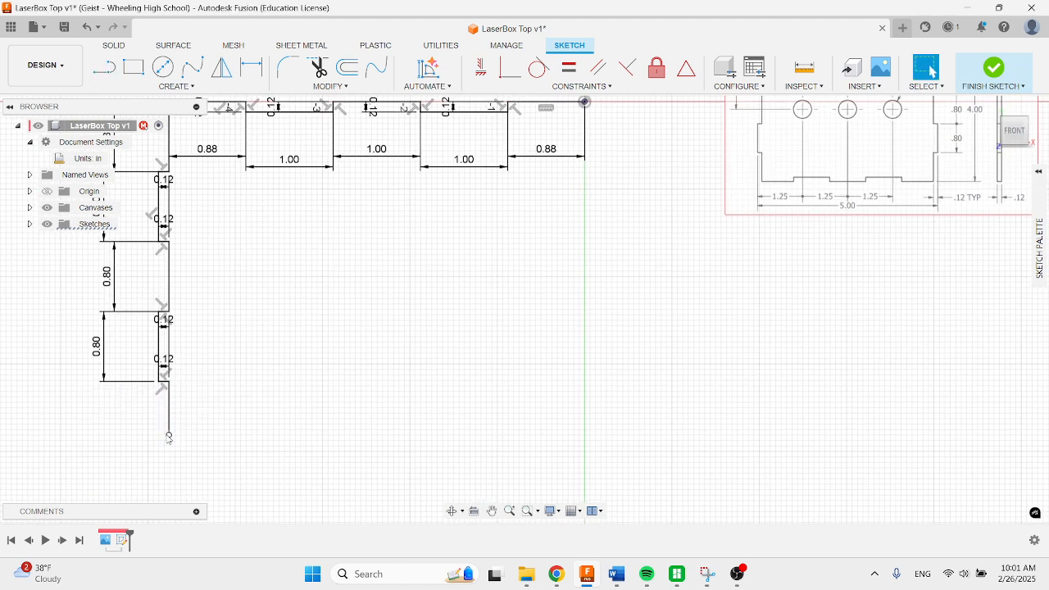
Dimension the overall height of the left edge, from the top corner to the last segment's lower end, at 4 in
{"action": "middle_click_drag", "start_coordinate": [338, 299], "coordinate": [475, 363]}
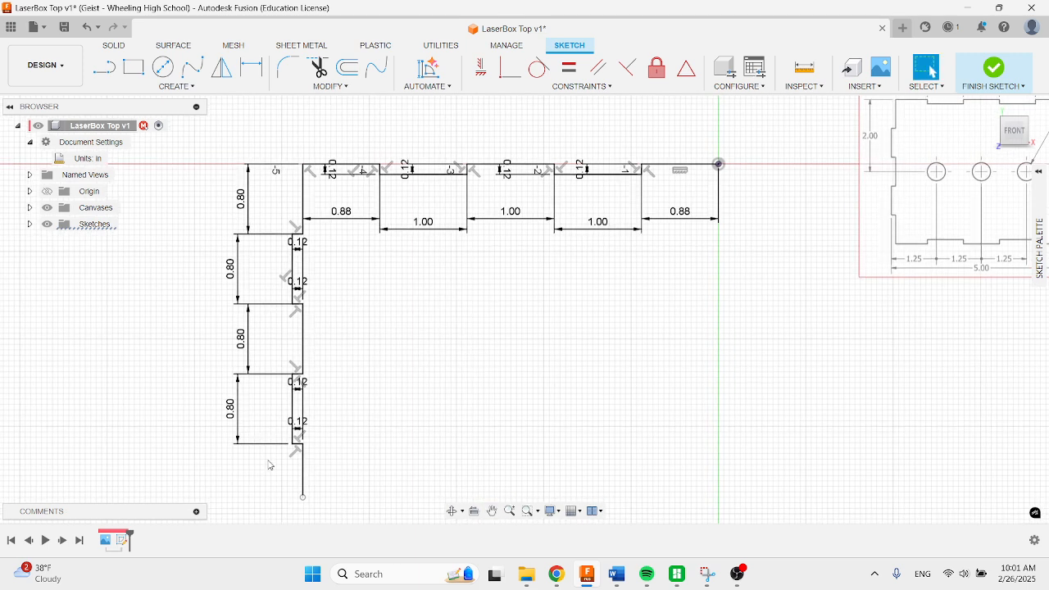
{"action": "left_click", "coordinate": [252, 68]}
{"action": "left_click", "coordinate": [304, 165]}
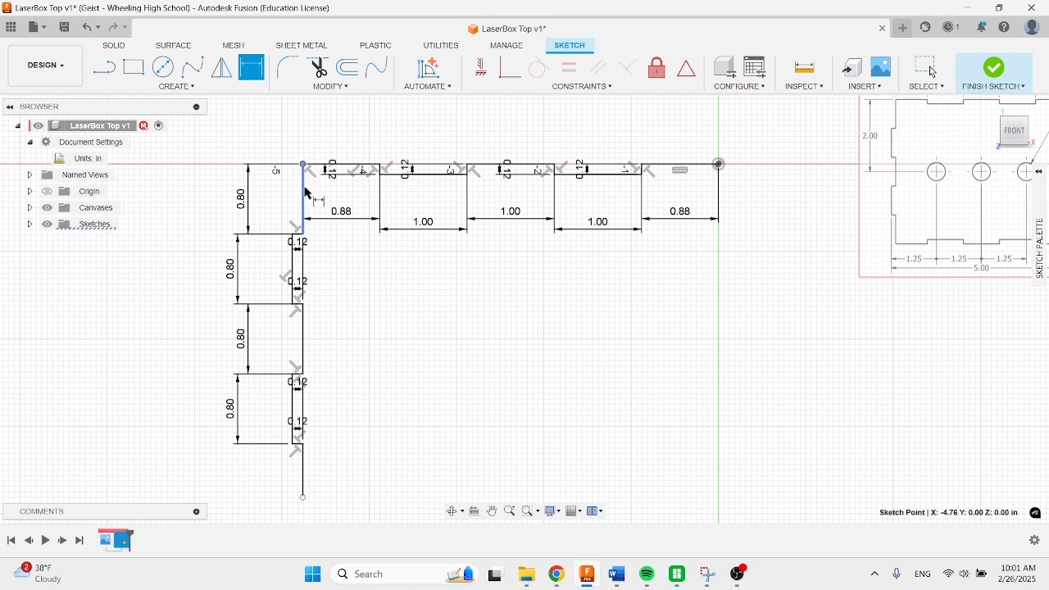
{"action": "left_click", "coordinate": [304, 495]}
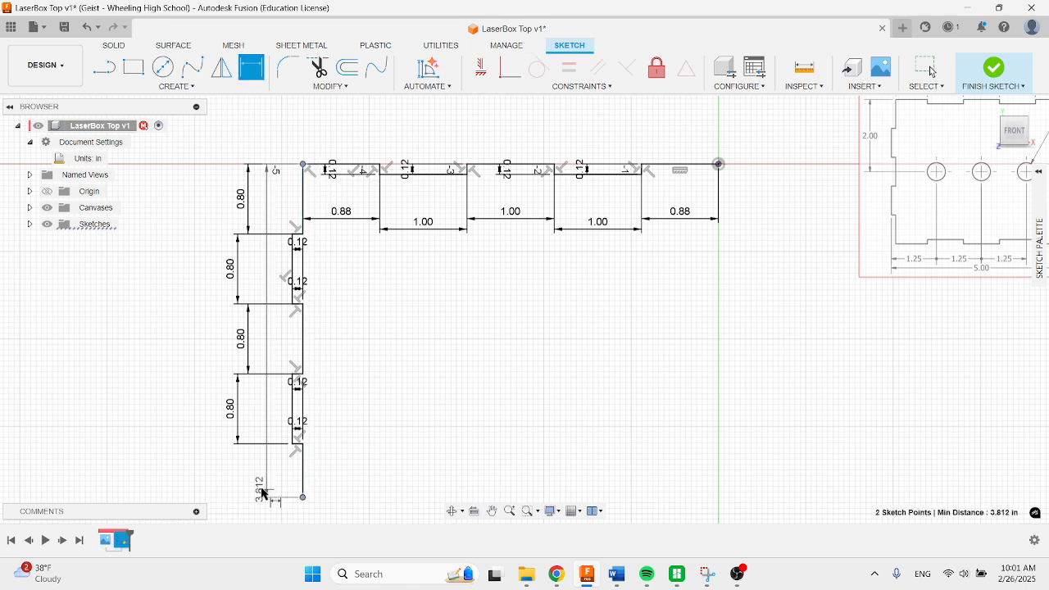
{"action": "left_click", "coordinate": [198, 488]}
{"action": "type", "text": "4"}
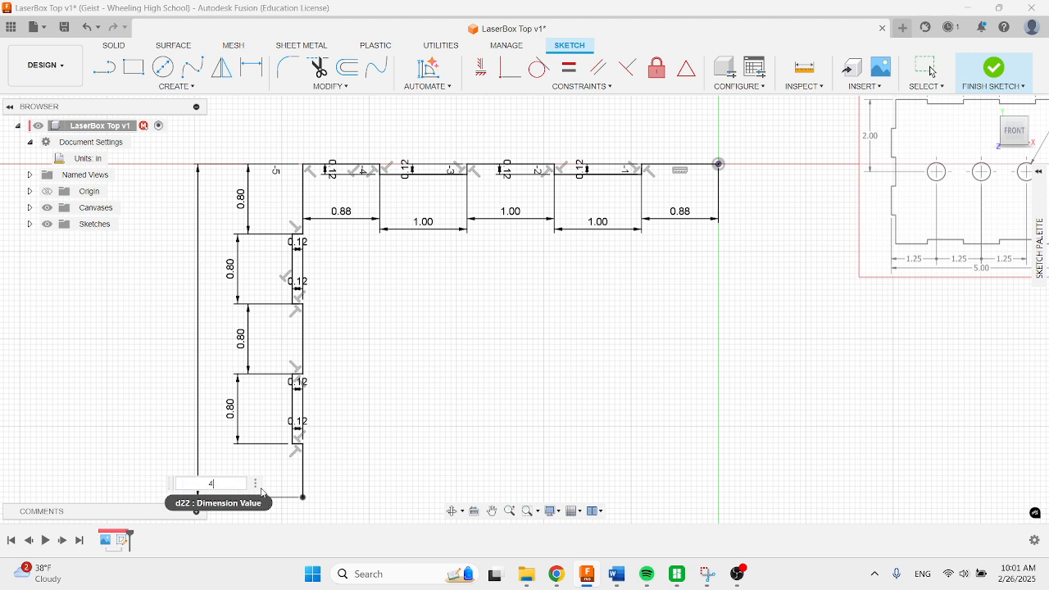
{"action": "key", "text": "Return"}
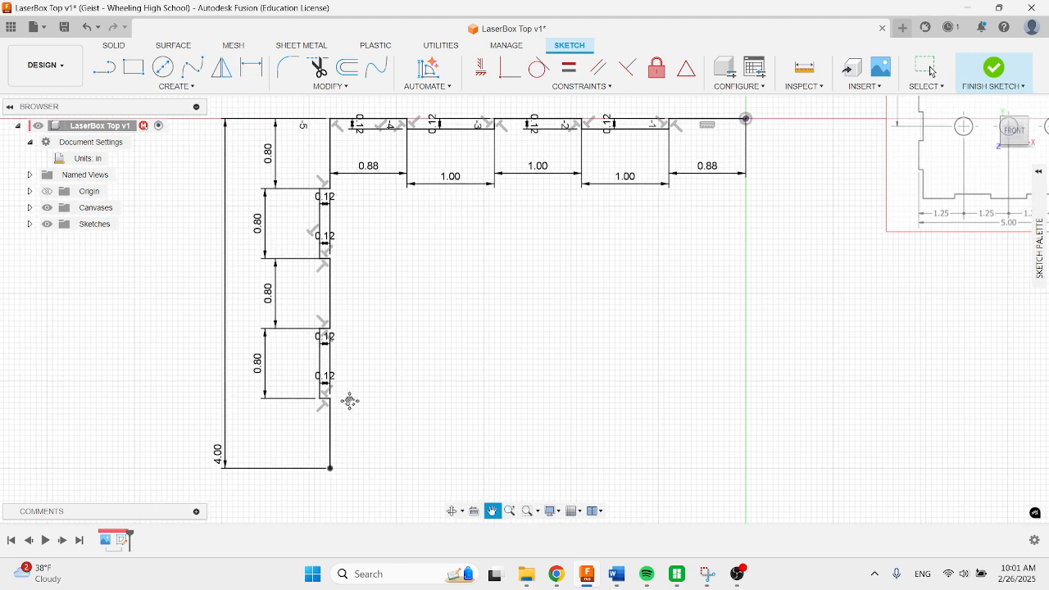
{"action": "middle_click_drag", "start_coordinate": [402, 264], "coordinate": [413, 279]}
{"action": "key", "text": "d"}
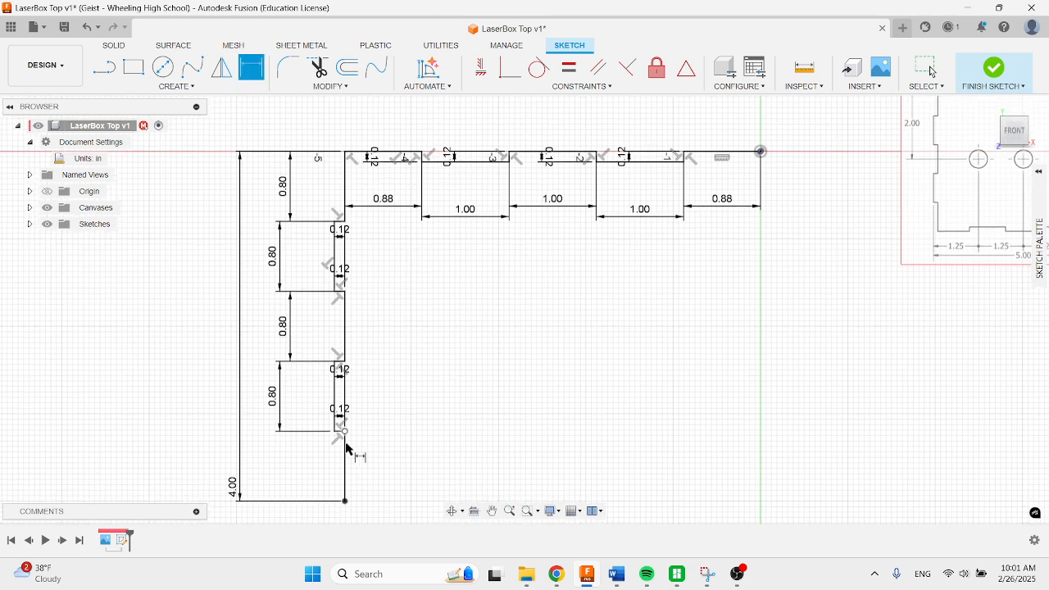
{"action": "mouse_move", "coordinate": [920, 362]}
{"action": "middle_mouse_down"}
{"action": "mouse_move", "coordinate": [749, 421]}
{"action": "mouse_move", "coordinate": [706, 417]}
{"action": "middle_mouse_up"}
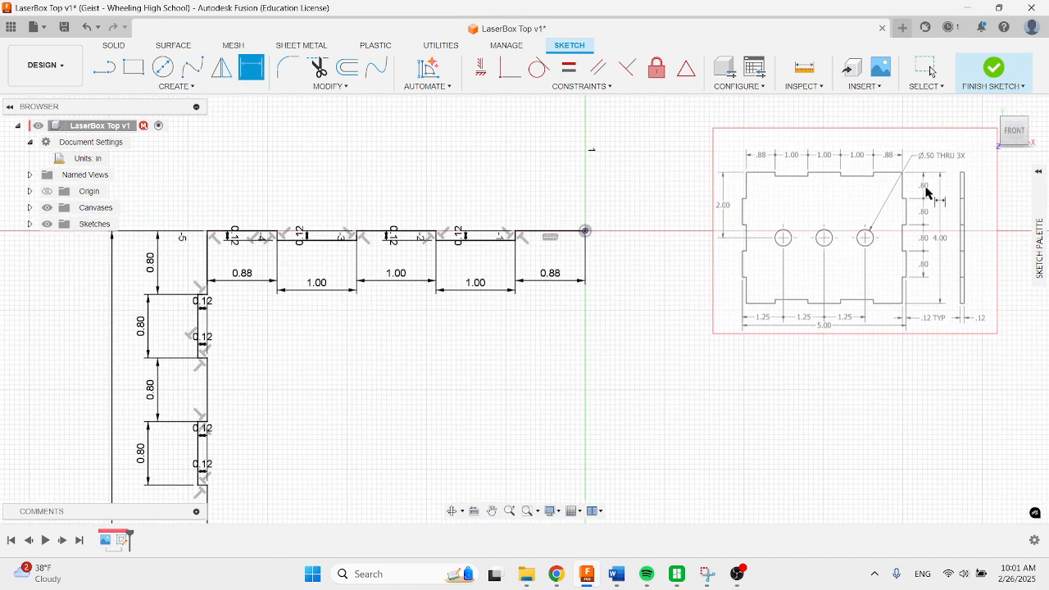
{"action": "middle_click_drag", "start_coordinate": [780, 373], "coordinate": [801, 258]}
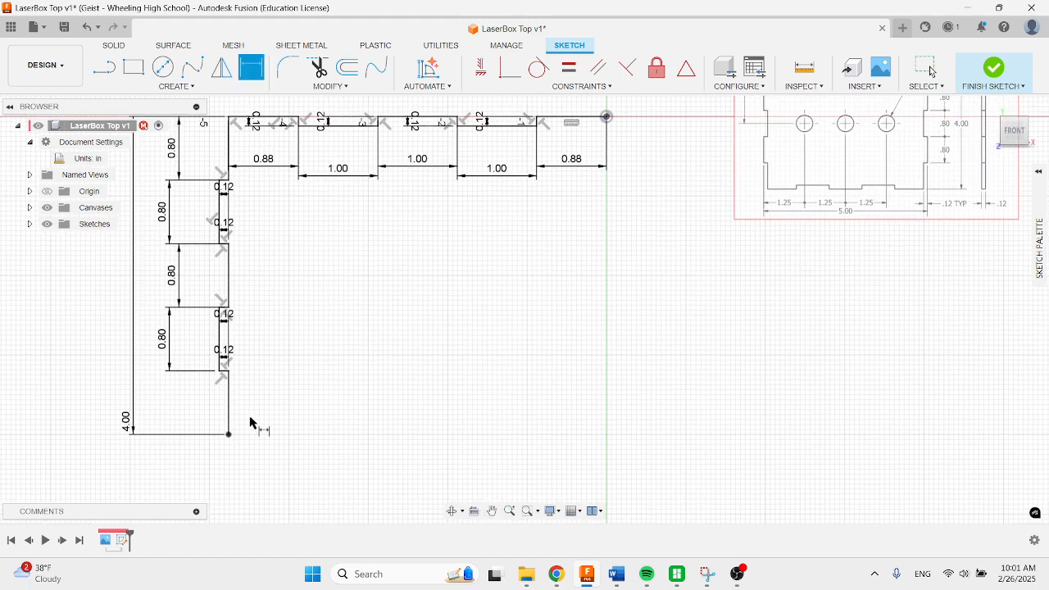
{"action": "mouse_move", "coordinate": [529, 445]}
{"action": "middle_mouse_down"}
{"action": "mouse_move", "coordinate": [501, 489]}
{"action": "mouse_move", "coordinate": [503, 467]}
{"action": "middle_mouse_up"}
{"action": "key", "text": "d"}
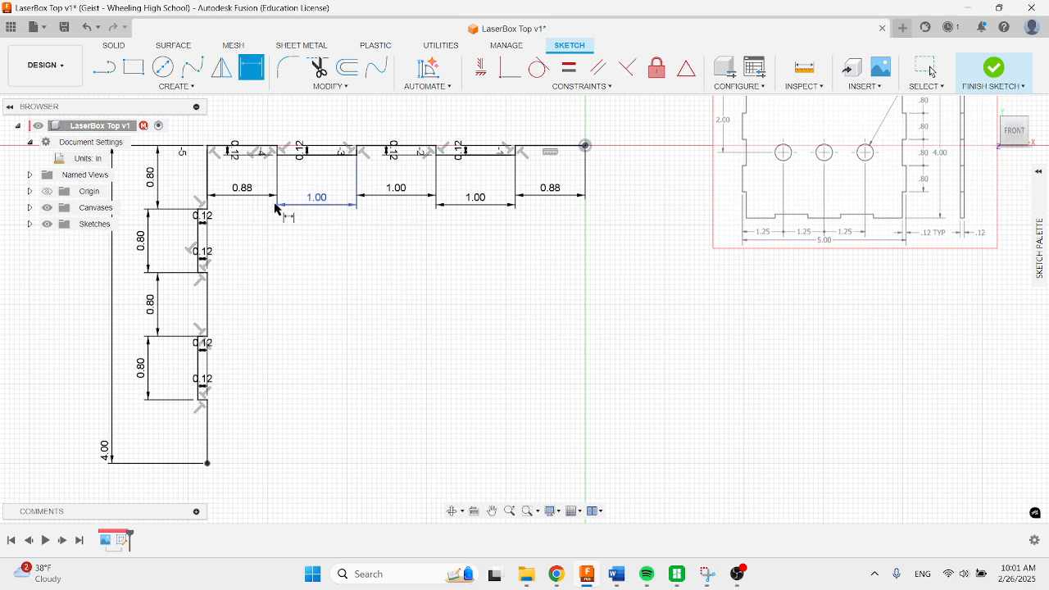
Start the bottom edge with a 0.88 in horizontal line rightward from the left edge's lower end
{"action": "left_click", "coordinate": [104, 67]}
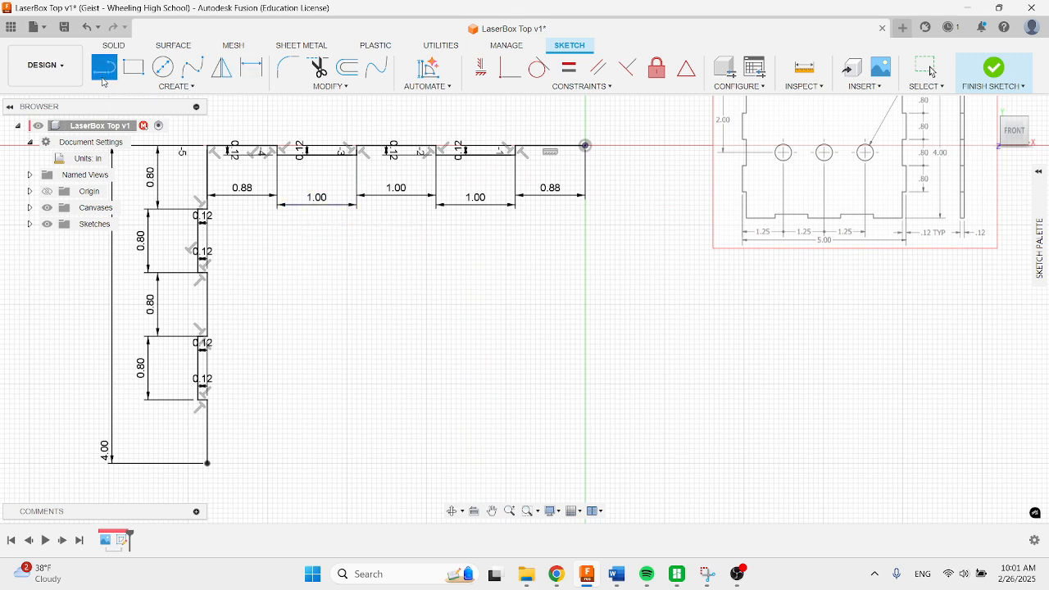
{"action": "left_click", "coordinate": [207, 463]}
{"action": "type", "text": "0.88"}
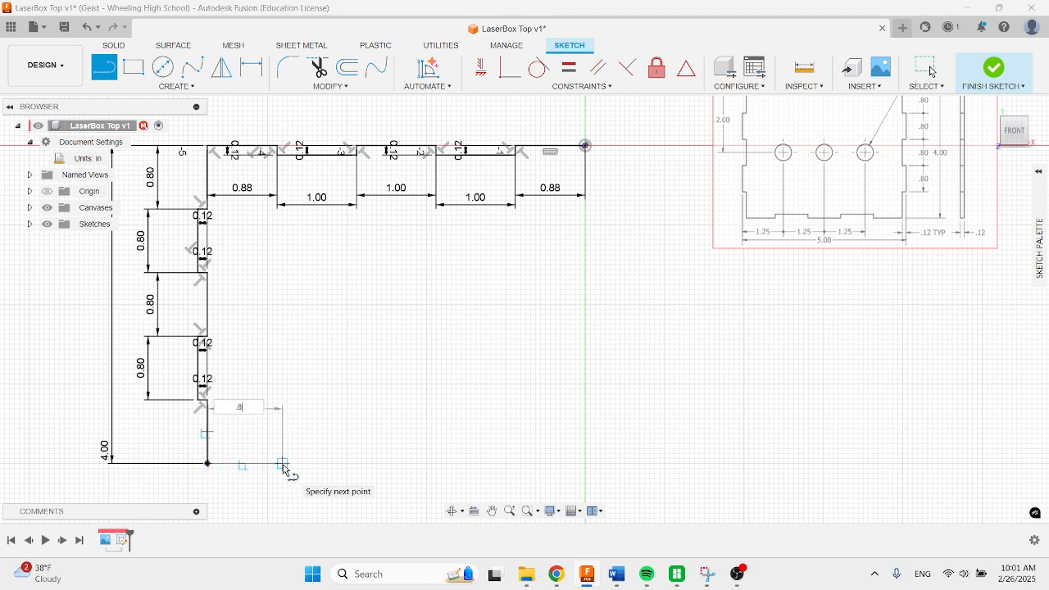
{"action": "key", "text": "Tab"}
{"action": "key", "text": "Return"}
{"action": "key", "text": "Escape"}
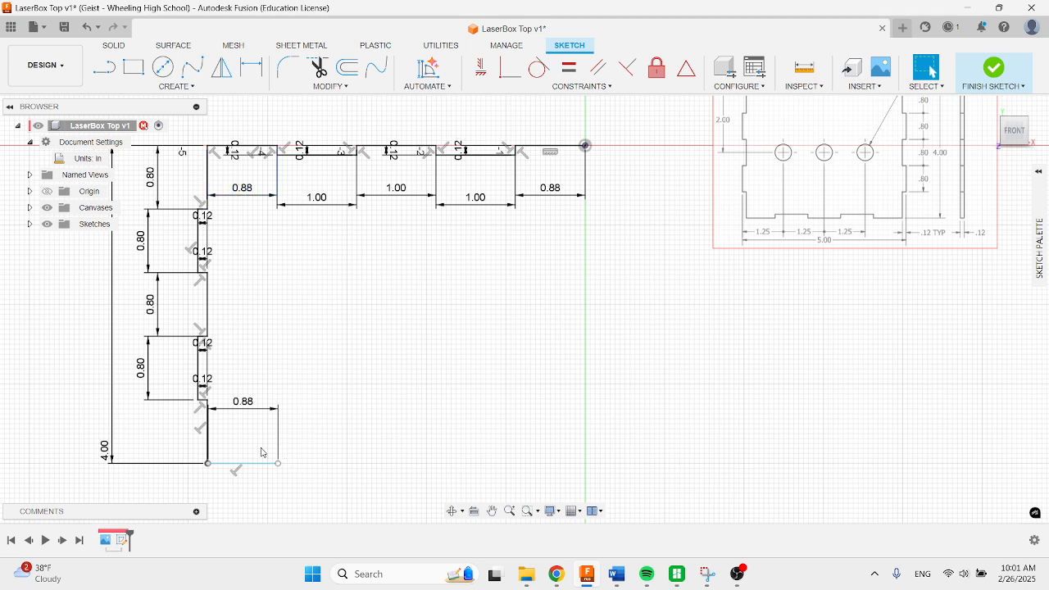
Move the bottom edge's 0.88 in segment so its start point joins the lower end of the left edge
{"action": "key", "text": "l"}
{"action": "scroll", "coordinate": [234, 472], "scroll_direction": "up", "scroll_amount": 3}
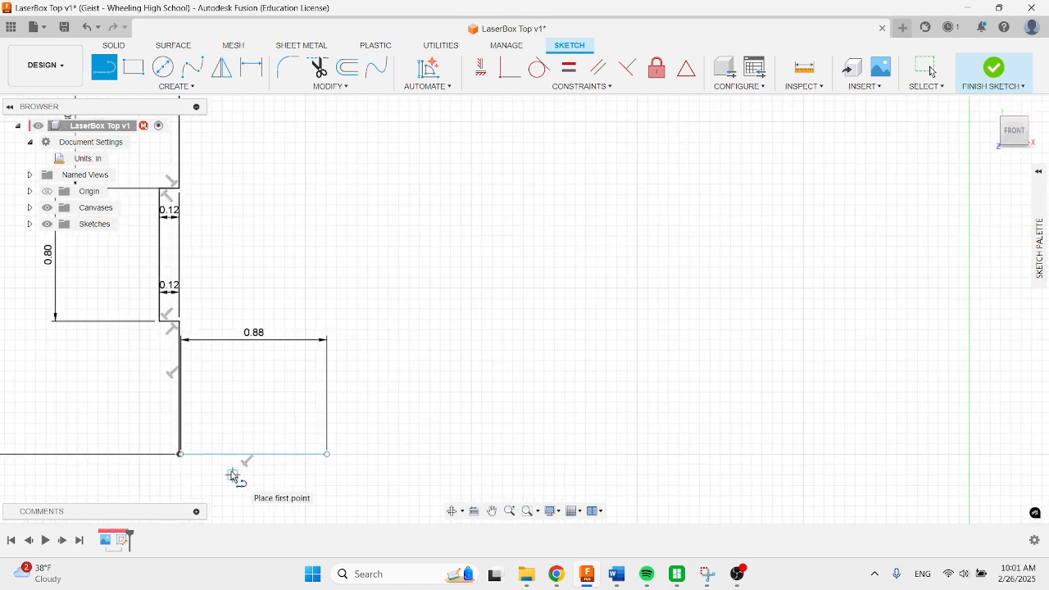
{"action": "scroll", "coordinate": [232, 474], "scroll_direction": "up", "scroll_amount": 1}
{"action": "key", "text": "Escape"}
{"action": "left_click_drag", "start_coordinate": [212, 454], "coordinate": [173, 453]}
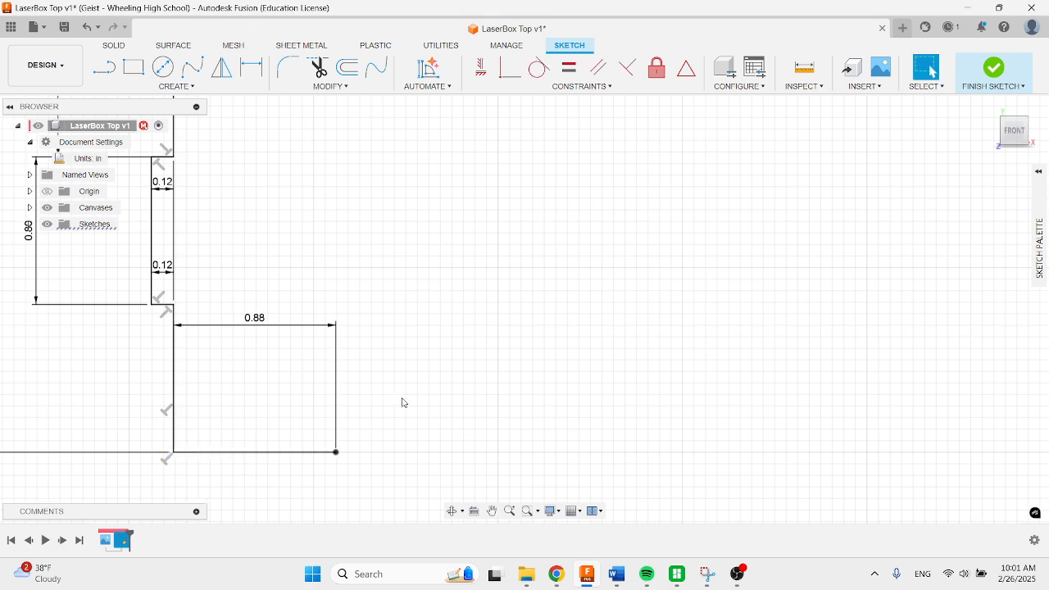
Start the bottom edge's first notch with a 0.12 in line upward from the 0.88 in segment's end and a 1 in horizontal line rightward
{"action": "scroll", "coordinate": [426, 402], "scroll_direction": "down", "scroll_amount": 5}
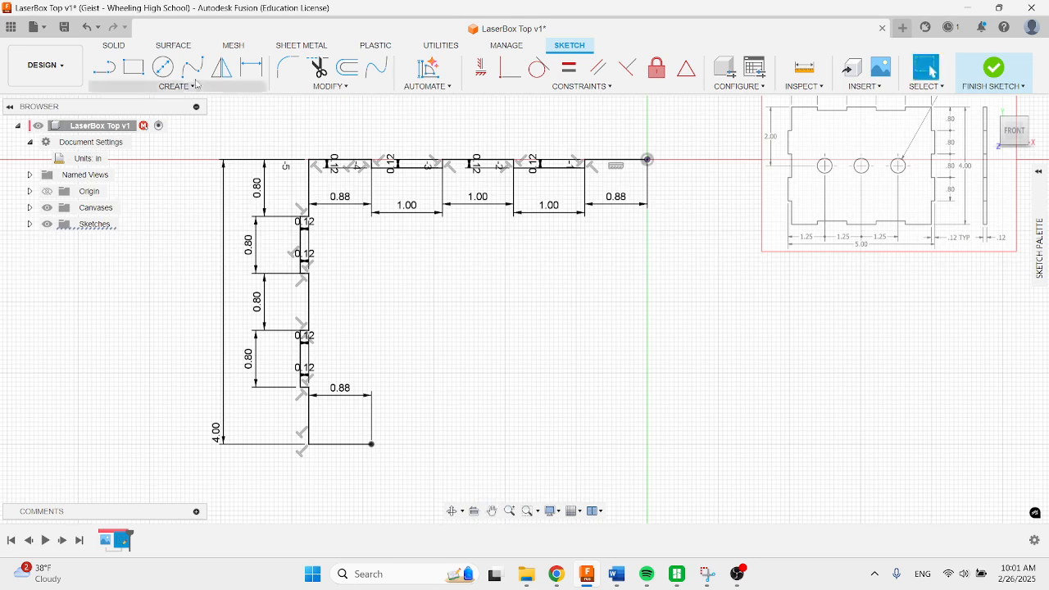
{"action": "left_click", "coordinate": [104, 67]}
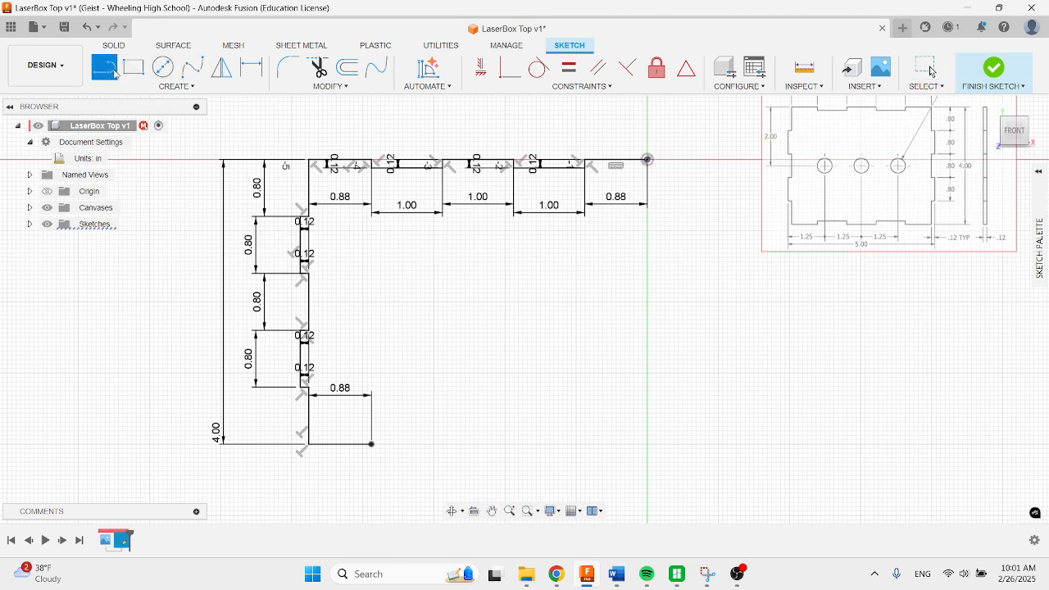
{"action": "left_click", "coordinate": [372, 445]}
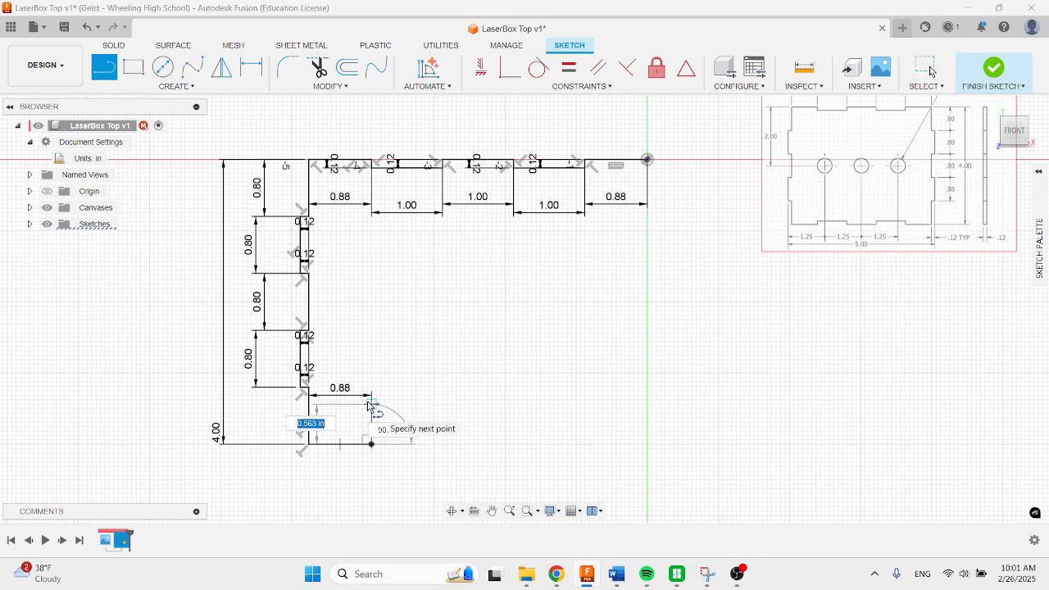
{"action": "left_click", "coordinate": [371, 398]}
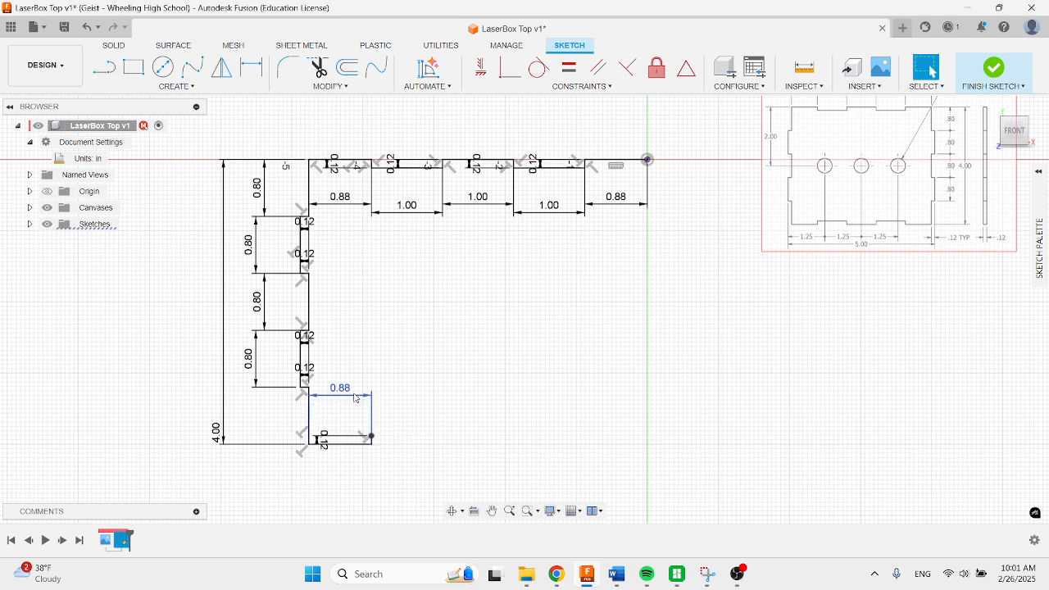
{"action": "left_click", "coordinate": [371, 437]}
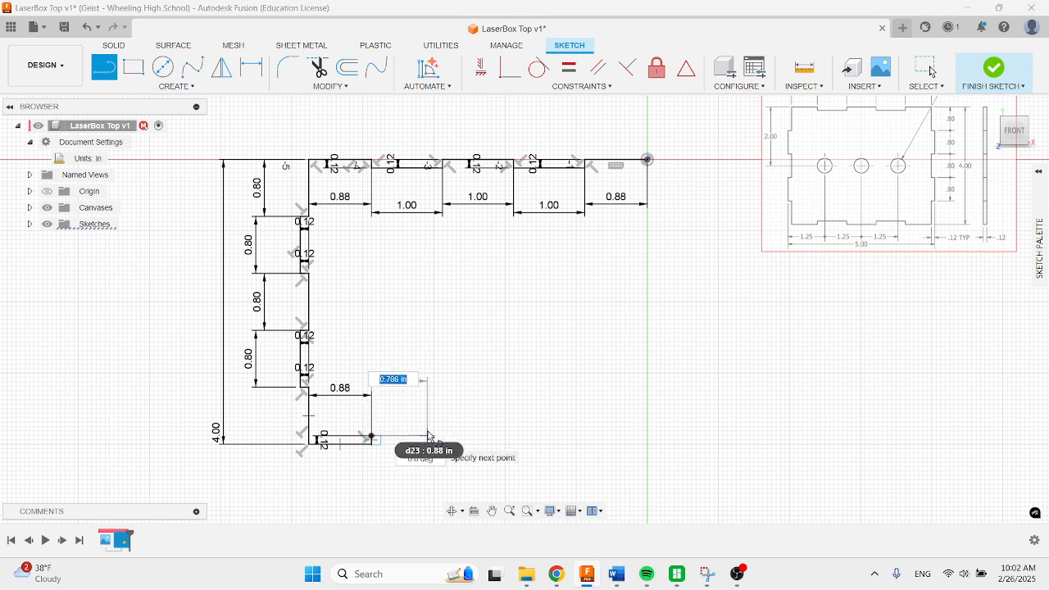
{"action": "type", "text": "1"}
{"action": "key", "text": "Return"}
{"action": "key", "text": "Escape"}
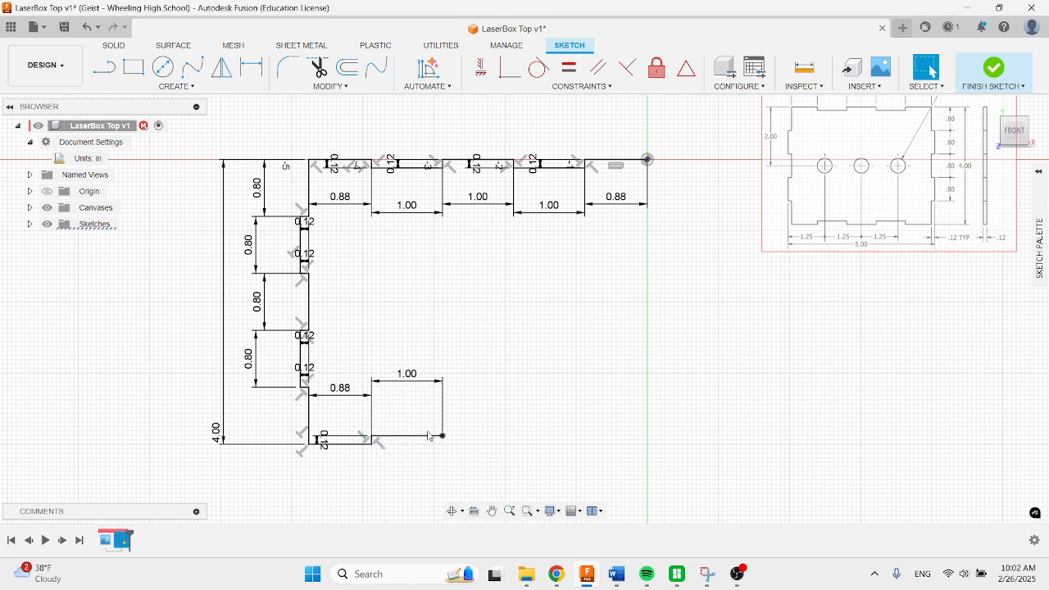
Close the bottom edge's first notch with a 0.12 in line downward, and continue the edge with a 1 in horizontal line rightward
{"action": "key", "text": "l"}
{"action": "left_click", "coordinate": [442, 435]}
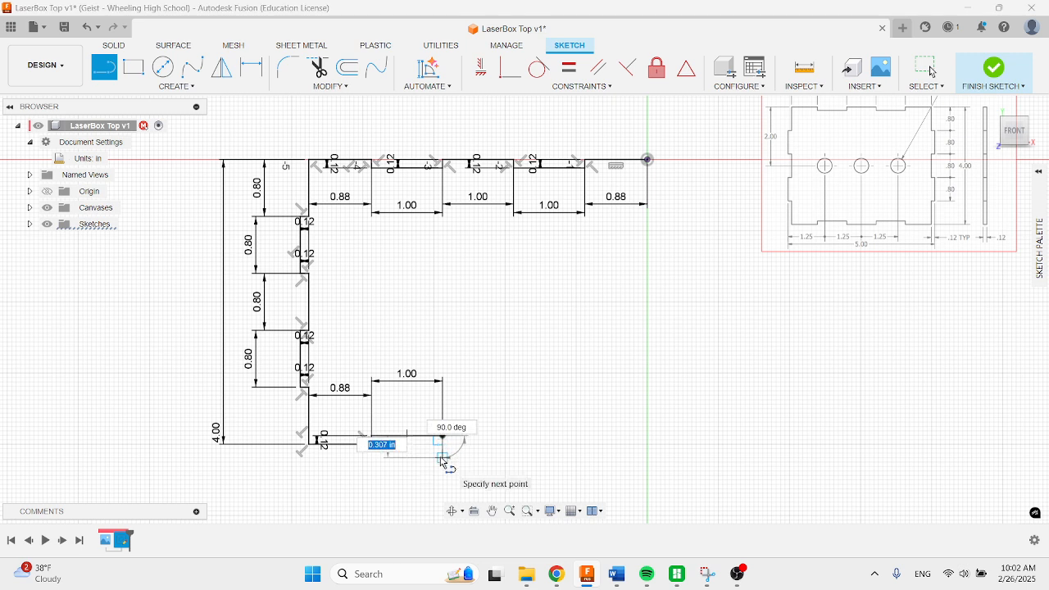
{"action": "type", "text": ".12"}
{"action": "key", "text": "Return"}
{"action": "key", "text": "Escape"}
{"action": "key", "text": "l"}
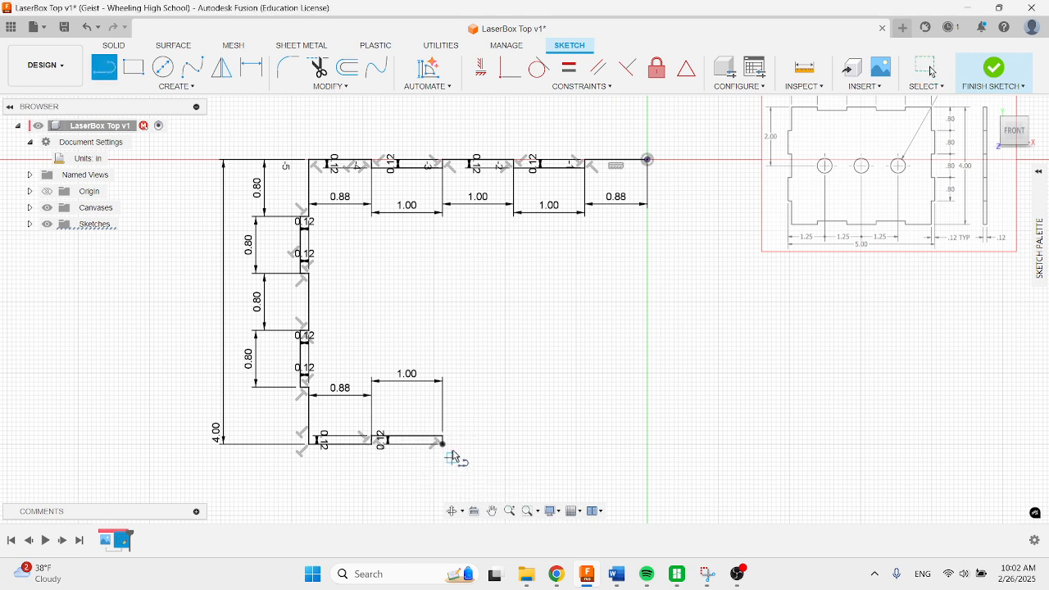
{"action": "left_click", "coordinate": [442, 444]}
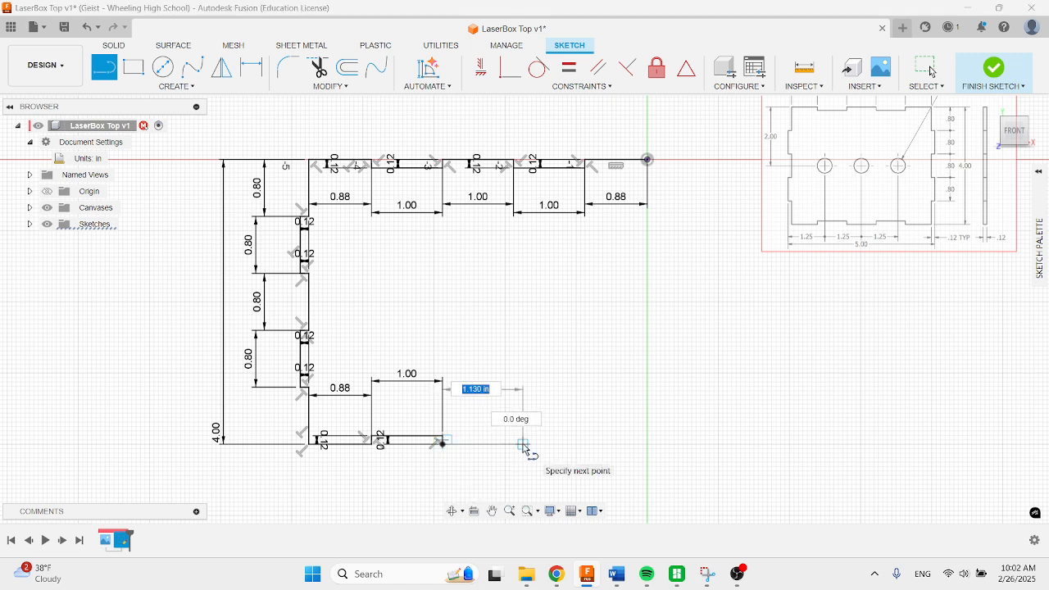
{"action": "type", "text": "1"}
{"action": "key", "text": "Return"}
{"action": "key", "text": "Escape"}
Start the bottom edge's second notch with a 0.12 in line upward and a 1 in horizontal line rightward
{"action": "key", "text": "l"}
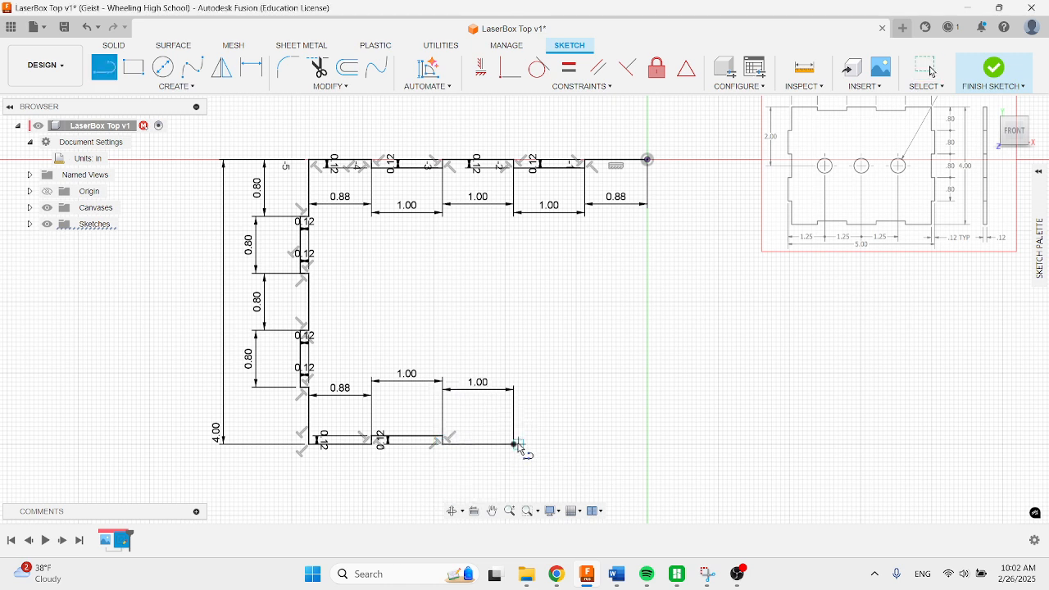
{"action": "left_click", "coordinate": [514, 443]}
{"action": "type", "text": ".12"}
{"action": "key", "text": "Return"}
{"action": "key", "text": "Escape"}
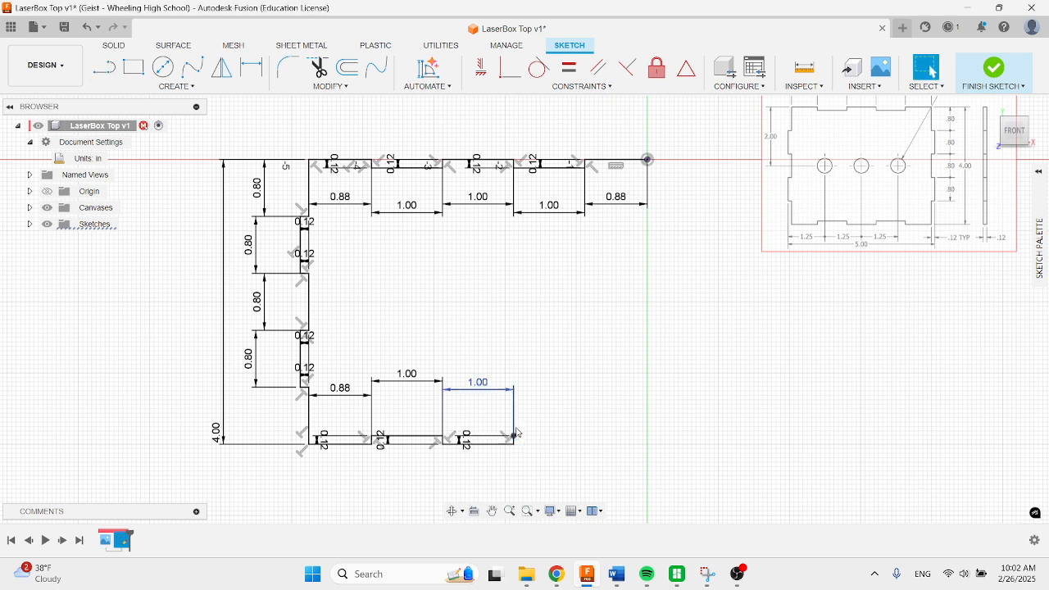
{"action": "key", "text": "l"}
{"action": "left_click", "coordinate": [514, 436]}
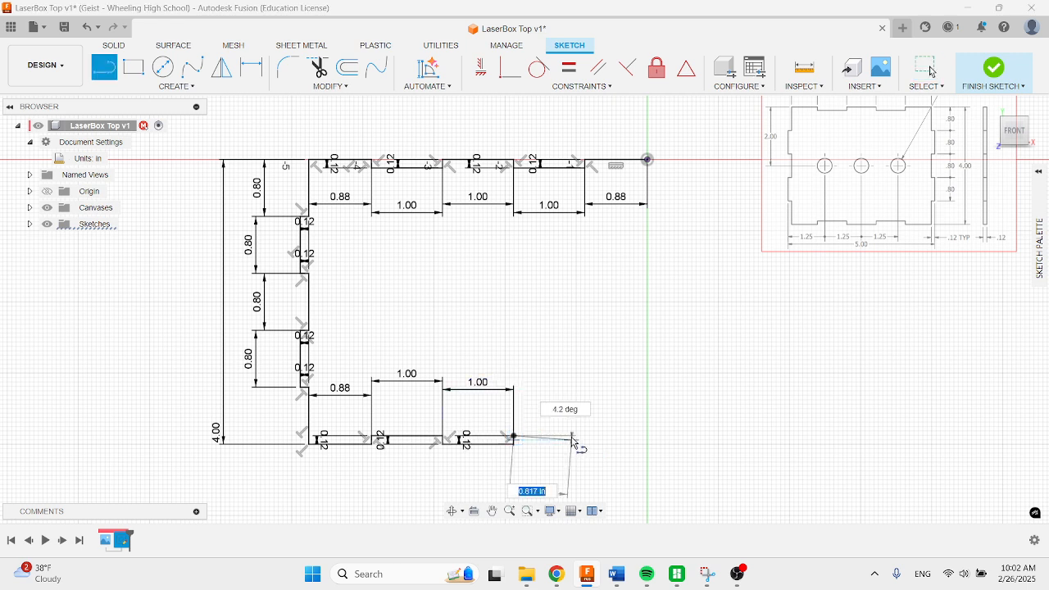
{"action": "type", "text": "1"}
{"action": "key", "text": "Return"}
{"action": "key", "text": "Escape"}
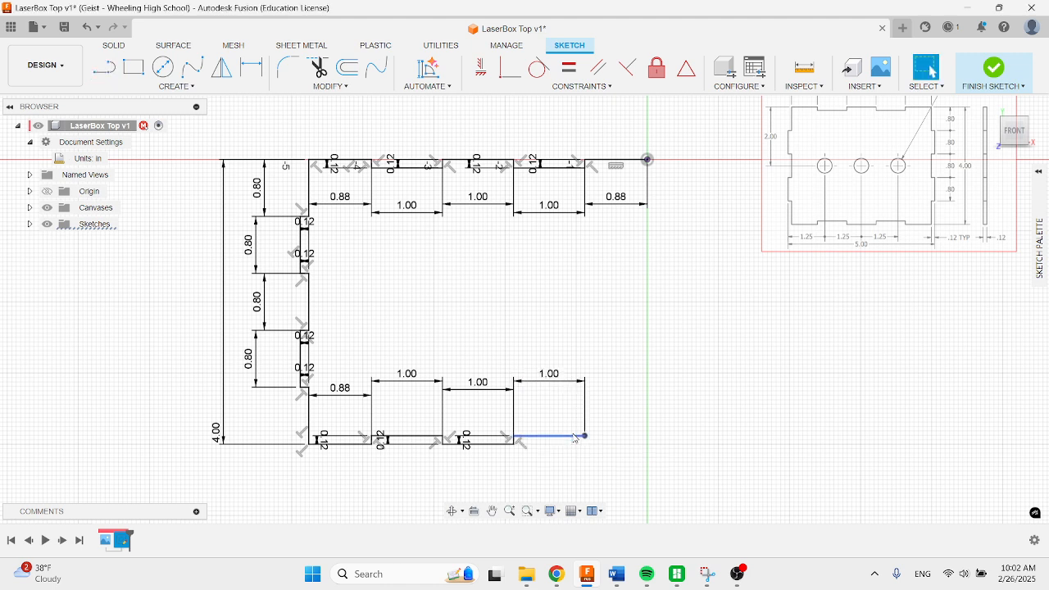
Close the bottom edge's second notch with a 0.12 in line downward, and finish the edge with a 0.88 in horizontal line rightward
{"action": "key", "text": "l"}
{"action": "left_click", "coordinate": [585, 437]}
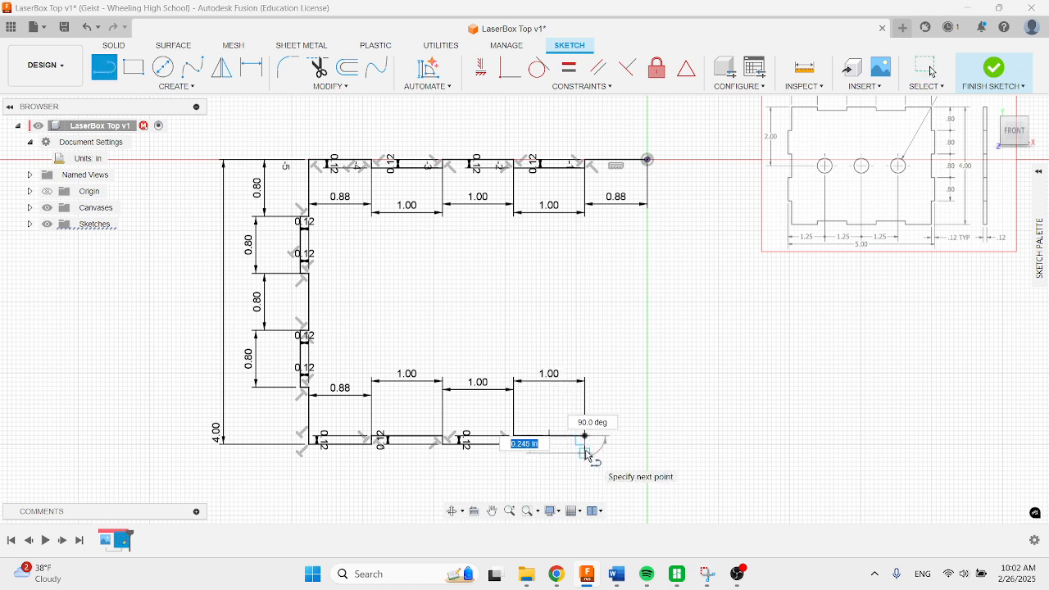
{"action": "key", "text": "Return"}
{"action": "key", "text": "Escape"}
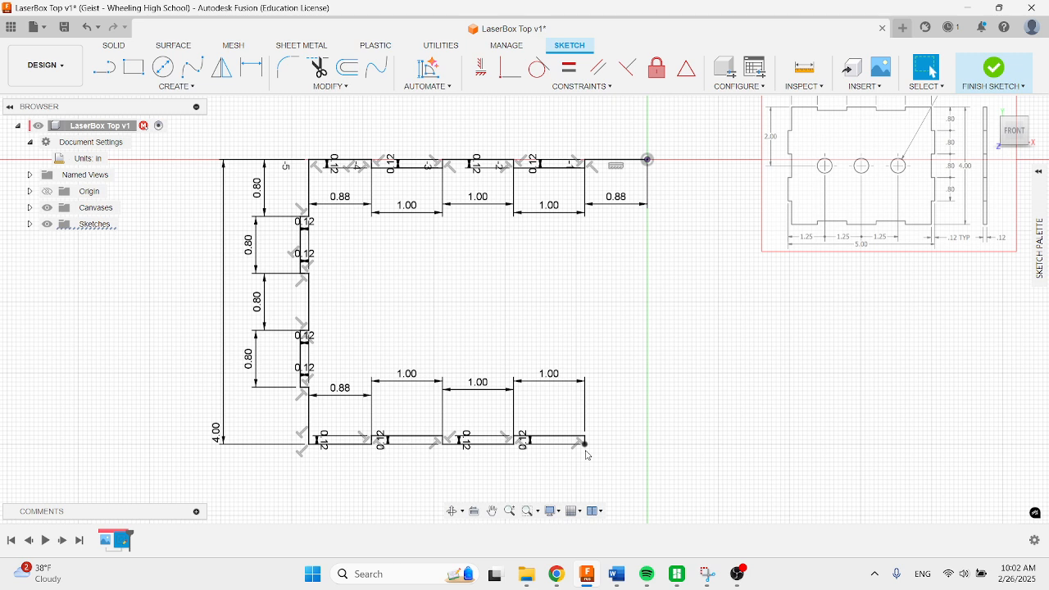
{"action": "key", "text": "l"}
{"action": "left_click", "coordinate": [586, 444]}
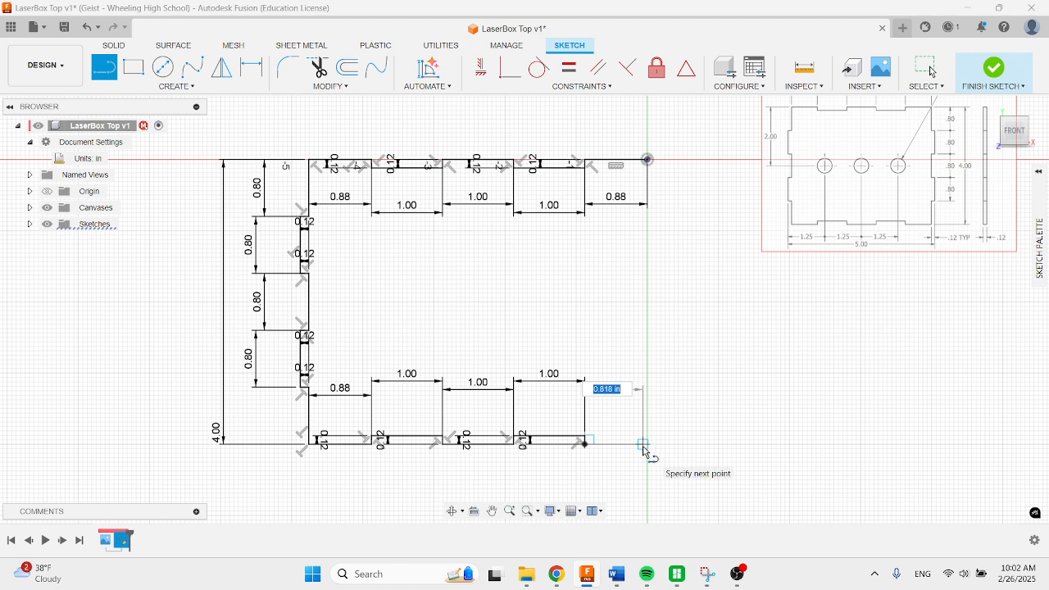
{"action": "key", "text": "BackSpace"}
{"action": "type", "text": ".88"}
{"action": "key", "text": "Return"}
{"action": "key", "text": "Escape"}
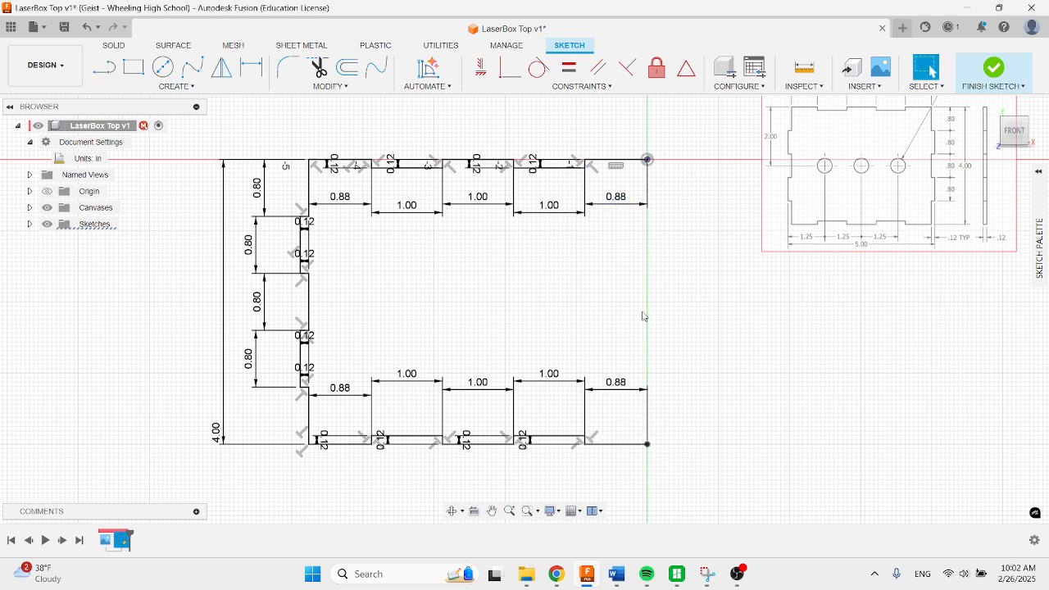
Start the right edge with a 0.8 in vertical line downward from the outline's top-right corner at the origin
{"action": "key", "text": "l"}
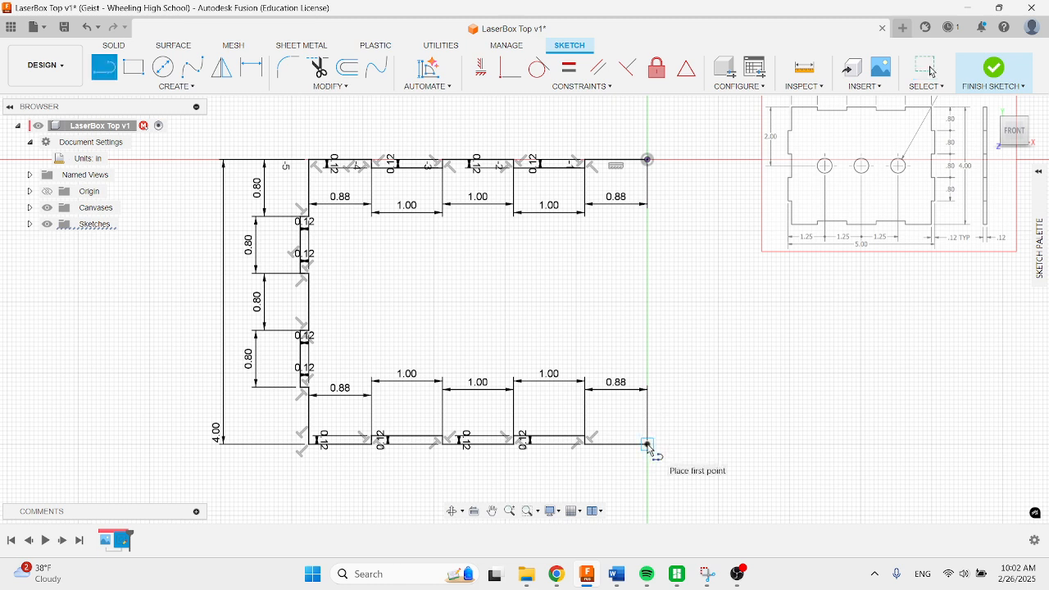
{"action": "left_click", "coordinate": [648, 168]}
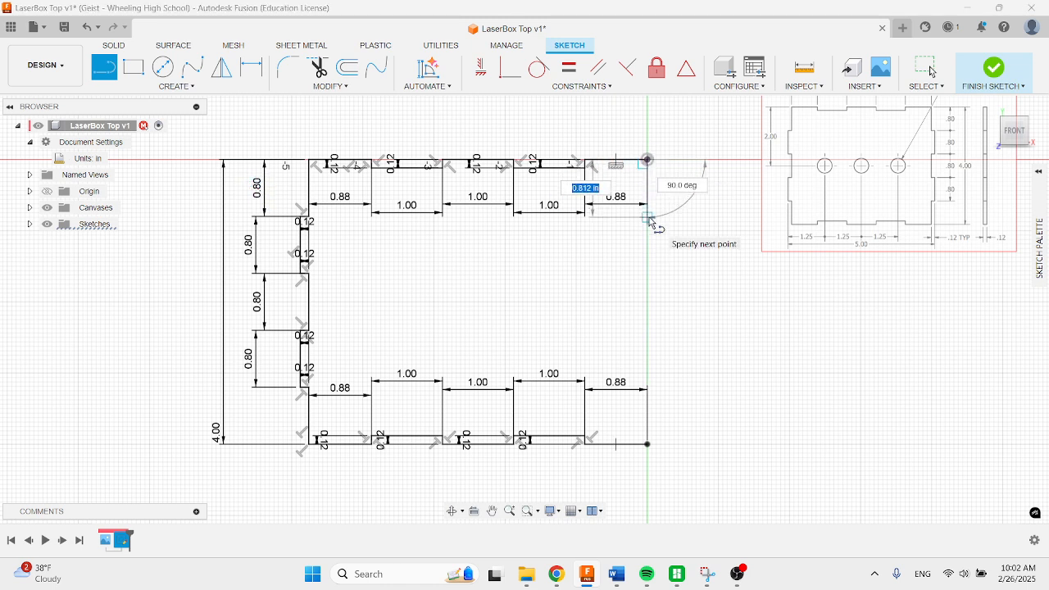
{"action": "left_click", "coordinate": [648, 218]}
{"action": "key", "text": "Escape"}
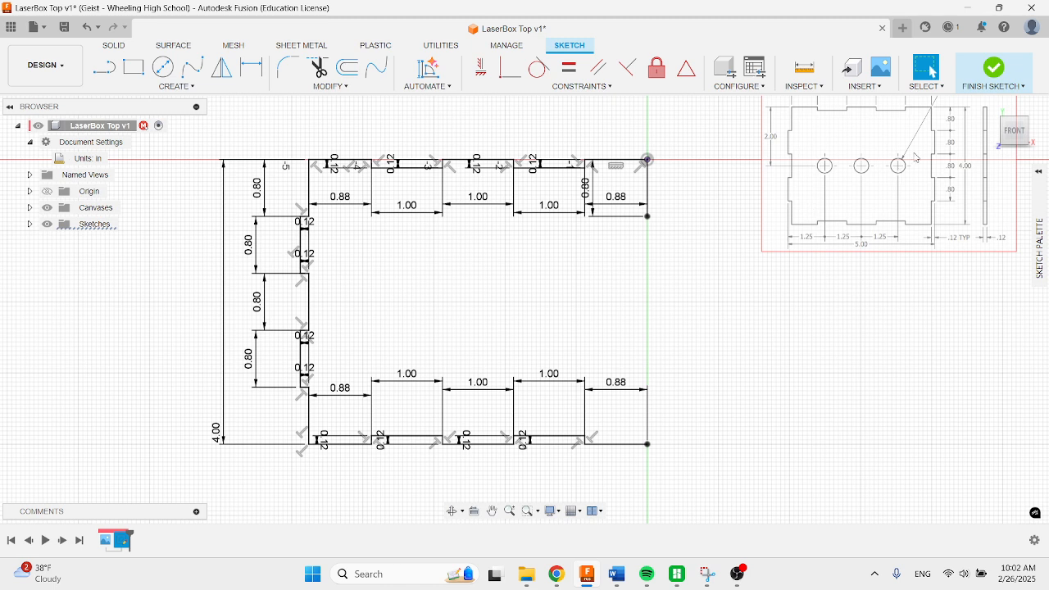
Start the right edge's first tab with a 0.12 in horizontal line outward and a 0.8 in vertical line downward
{"action": "key", "text": "l"}
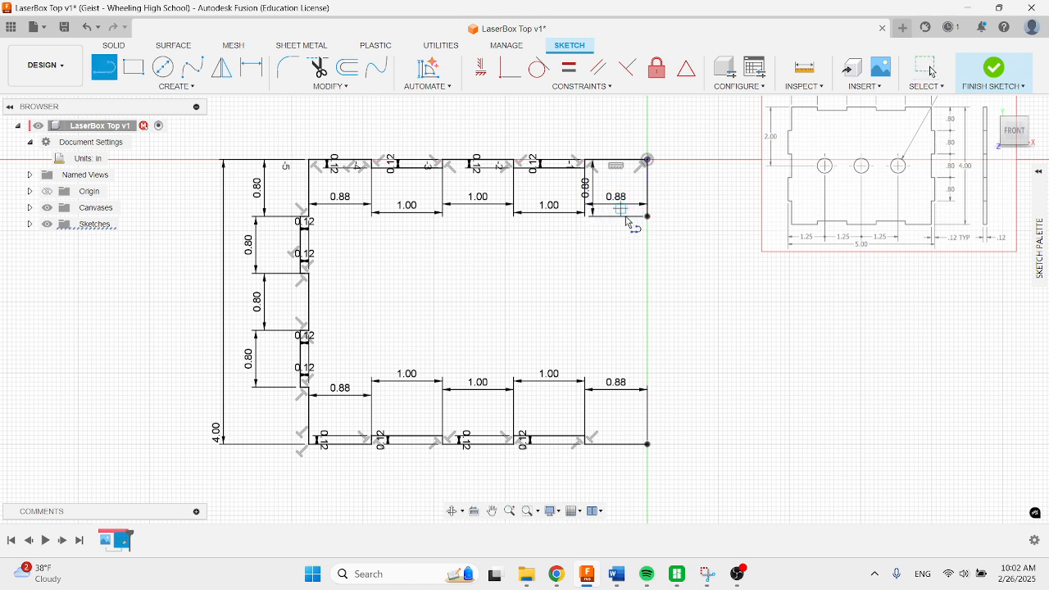
{"action": "left_click", "coordinate": [649, 217]}
{"action": "type", "text": ".12"}
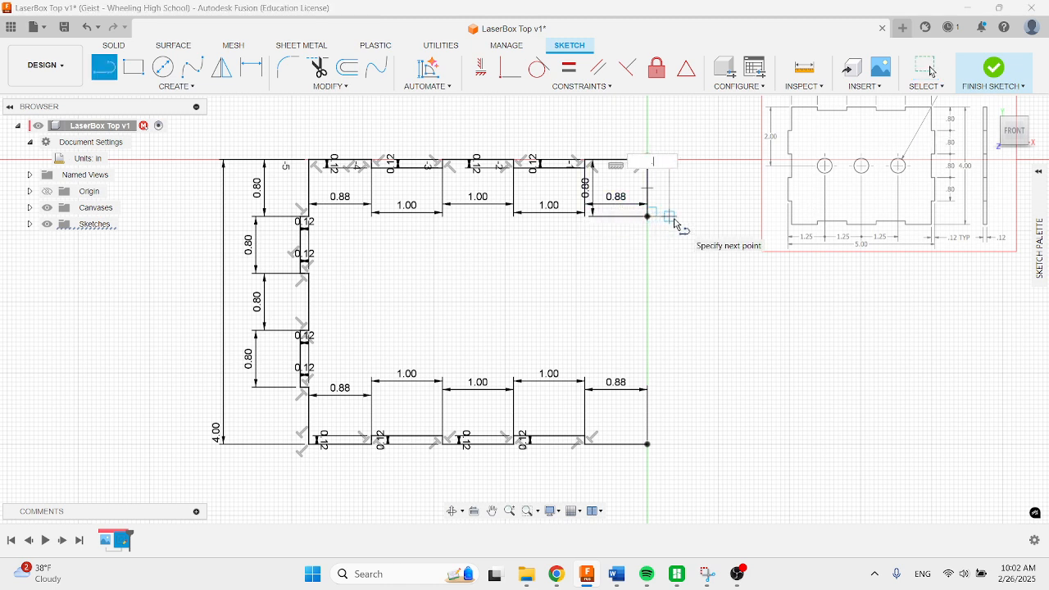
{"action": "key", "text": "Return"}
{"action": "key", "text": "l"}
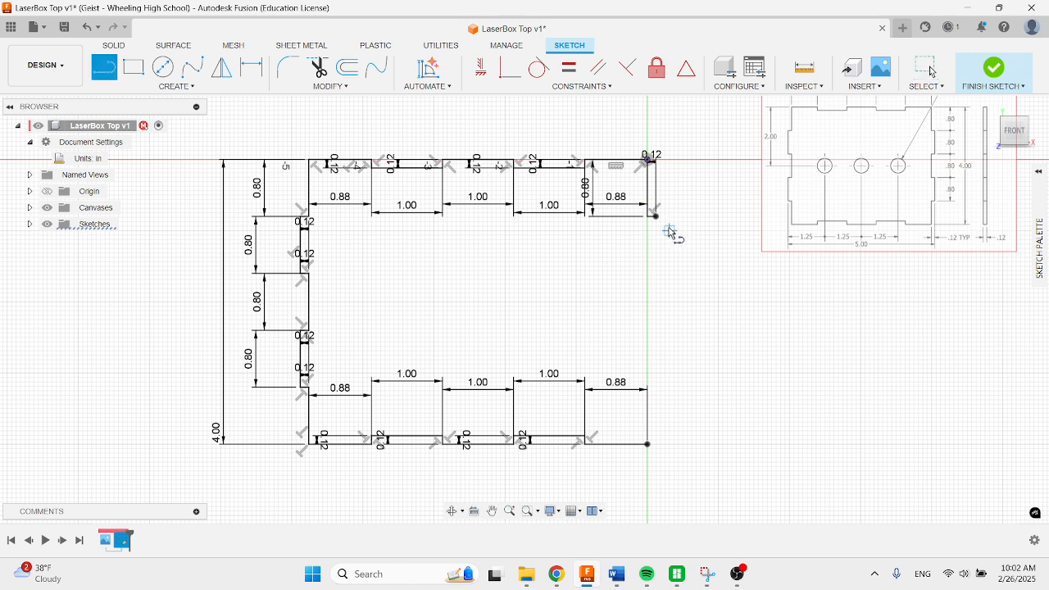
{"action": "left_click", "coordinate": [656, 217]}
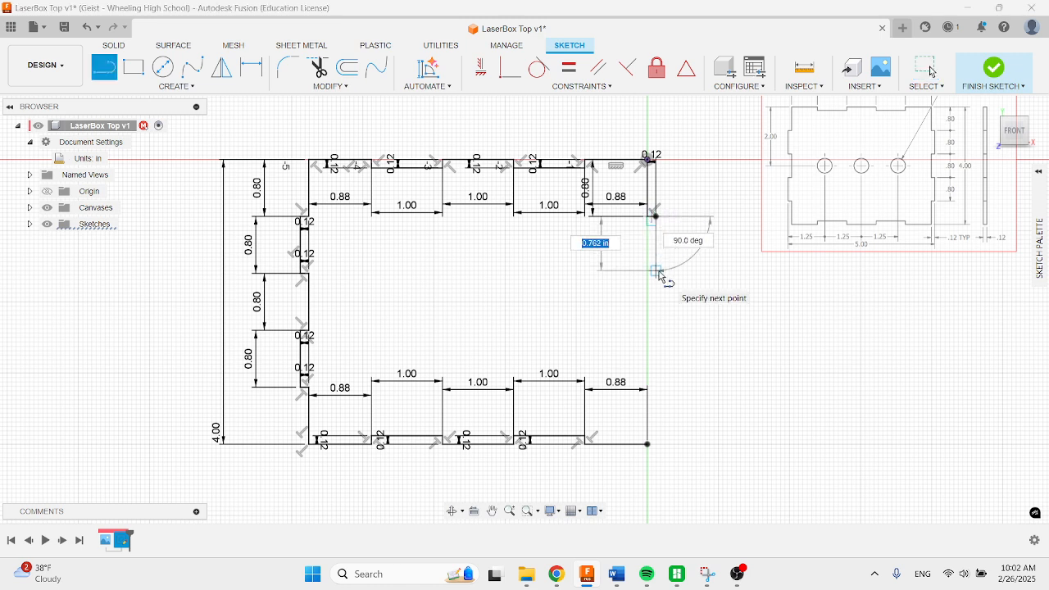
{"action": "type", "text": ".8"}
{"action": "key", "text": "Return"}
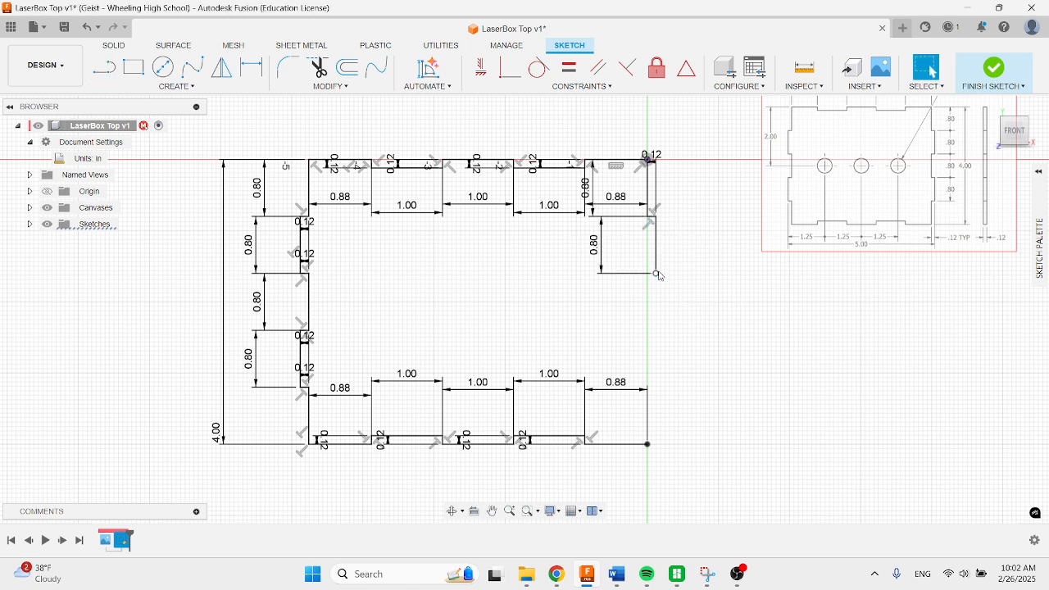
Close the right edge's first tab with a 0.12 in line inward, and continue the edge with a 0.8 in vertical line downward
{"action": "key", "text": "l"}
{"action": "left_click", "coordinate": [656, 274]}
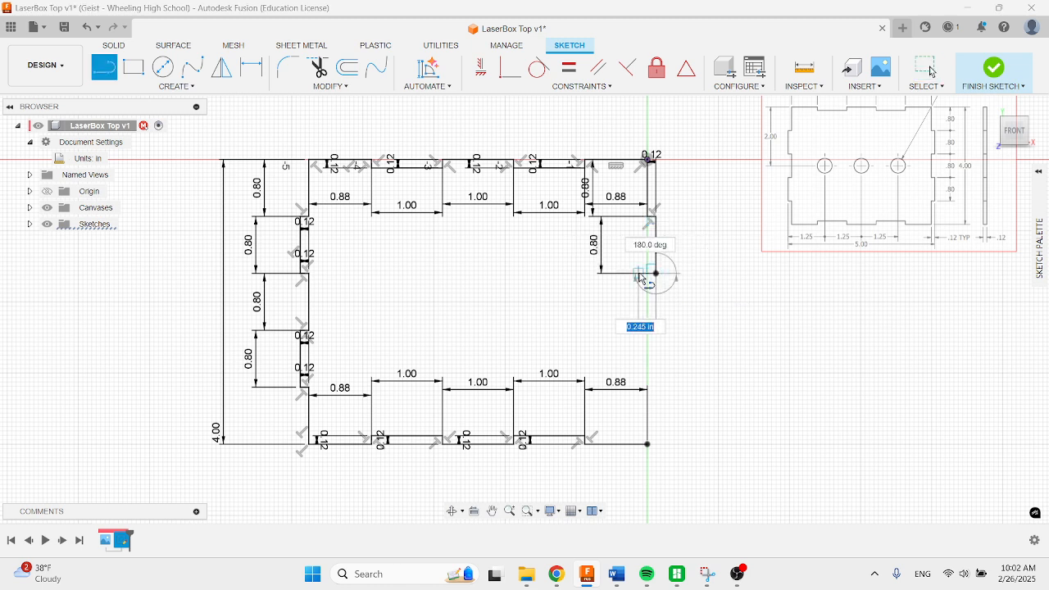
{"action": "type", "text": ".12"}
{"action": "key", "text": "Return"}
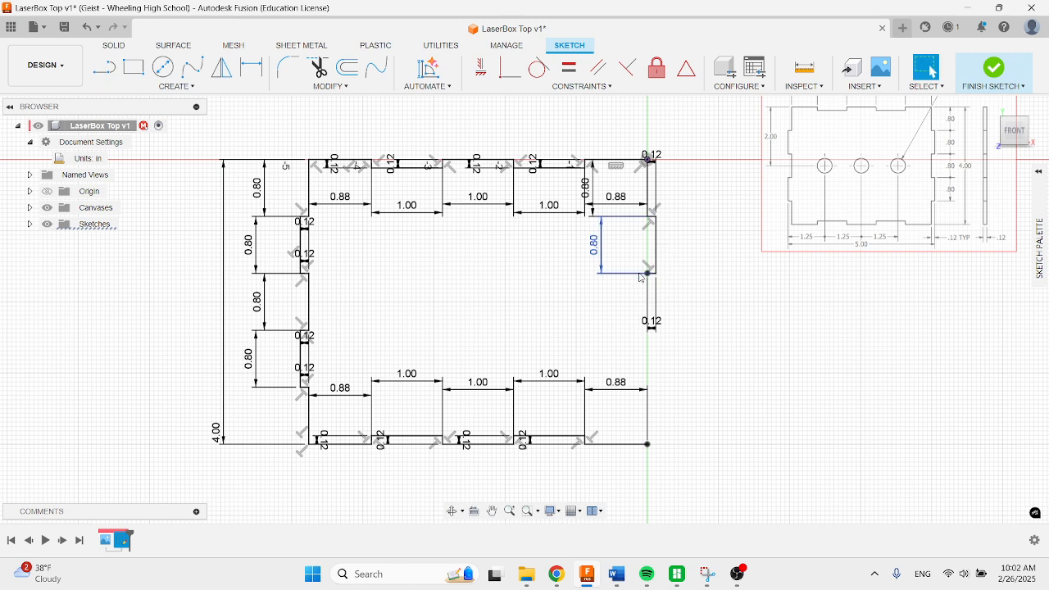
{"action": "key", "text": "l"}
{"action": "left_click", "coordinate": [648, 274]}
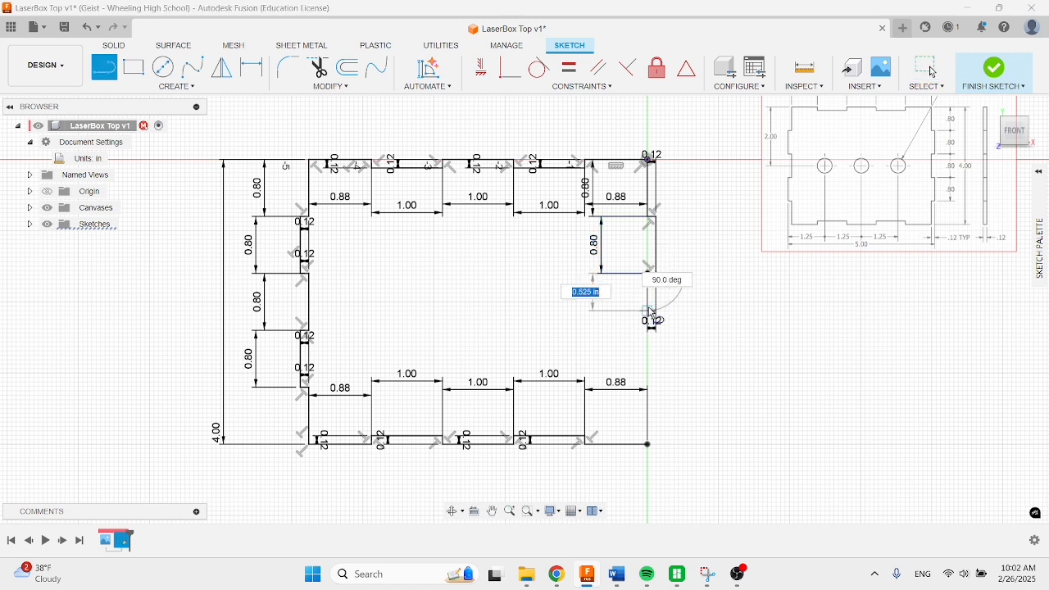
{"action": "type", "text": ".8"}
{"action": "key", "text": "Return"}
Start the right edge's second tab with a 0.12 in horizontal line outward and a 0.8 in vertical line downward
{"action": "key", "text": "l"}
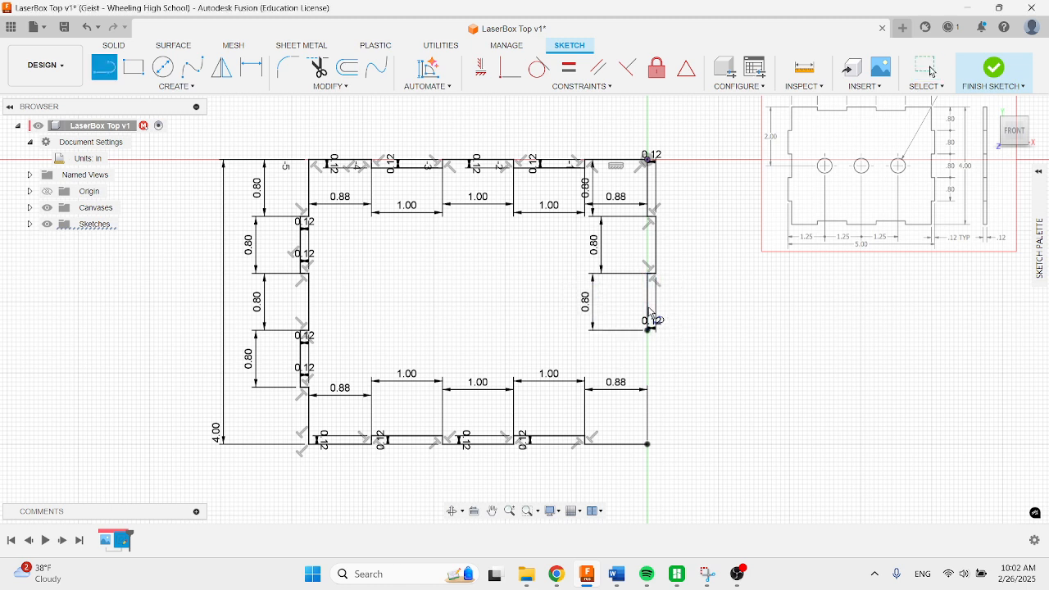
{"action": "left_click", "coordinate": [648, 331]}
{"action": "type", "text": ".12"}
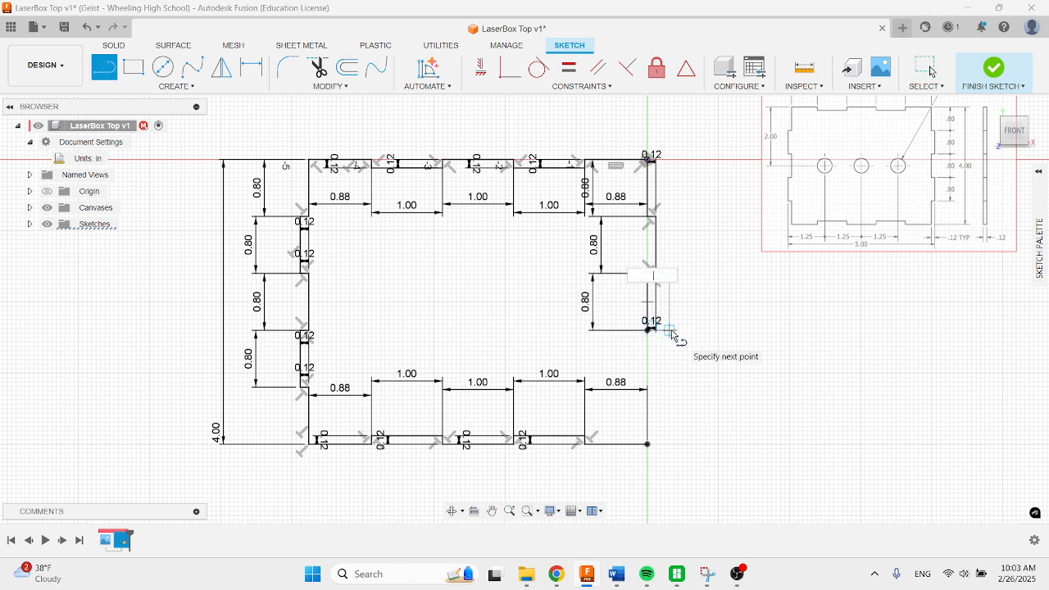
{"action": "key", "text": "Return"}
{"action": "key", "text": "l"}
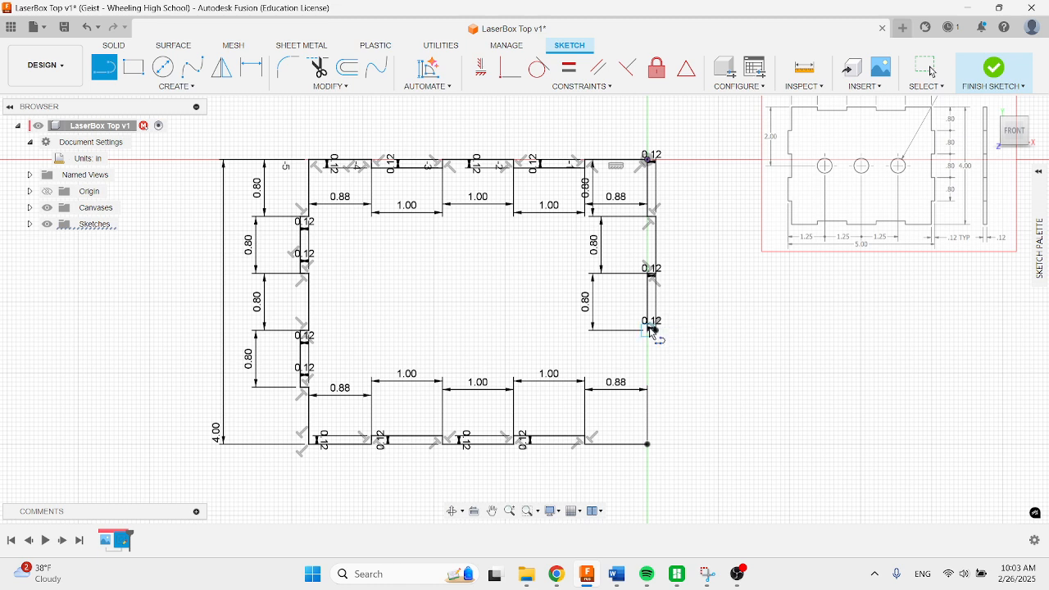
{"action": "left_click", "coordinate": [654, 332]}
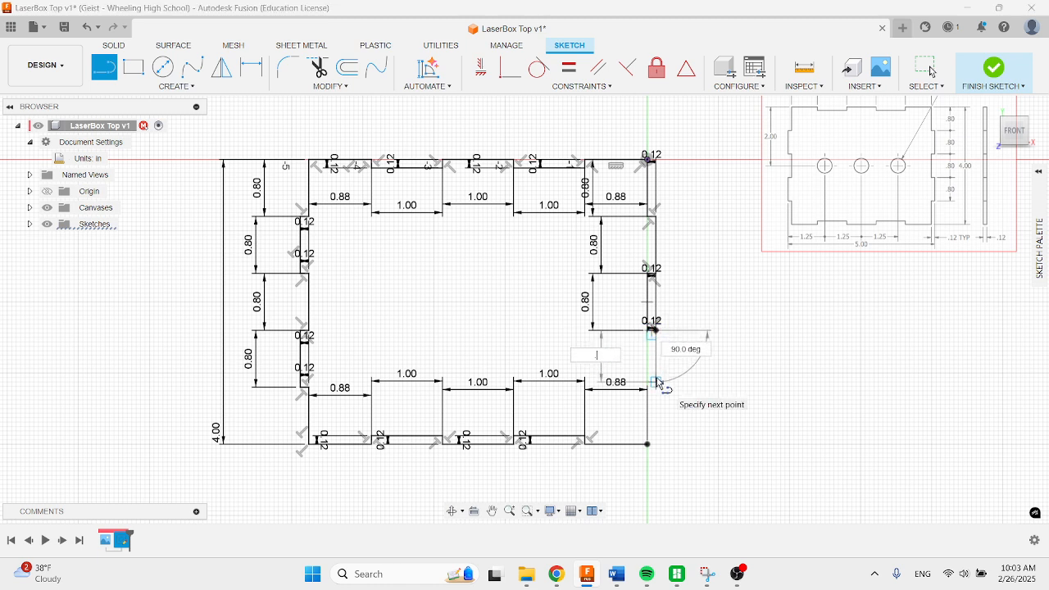
{"action": "key", "text": "Return"}
{"action": "key", "text": "l"}
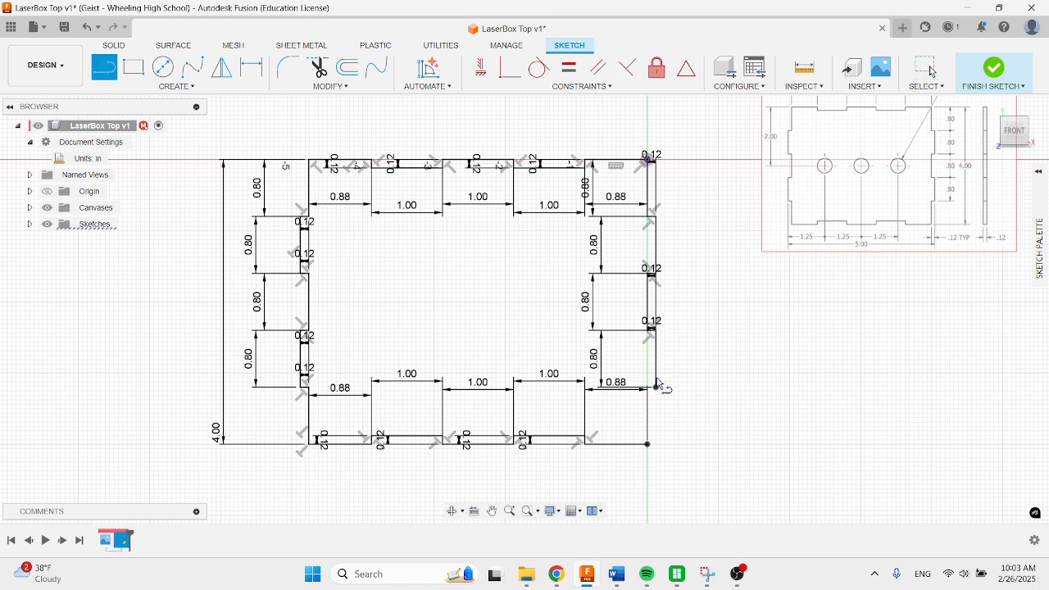
Close the right edge's second tab with a 0.12 in horizontal line inward
{"action": "left_click", "coordinate": [657, 389]}
{"action": "type", "text": ".1"}
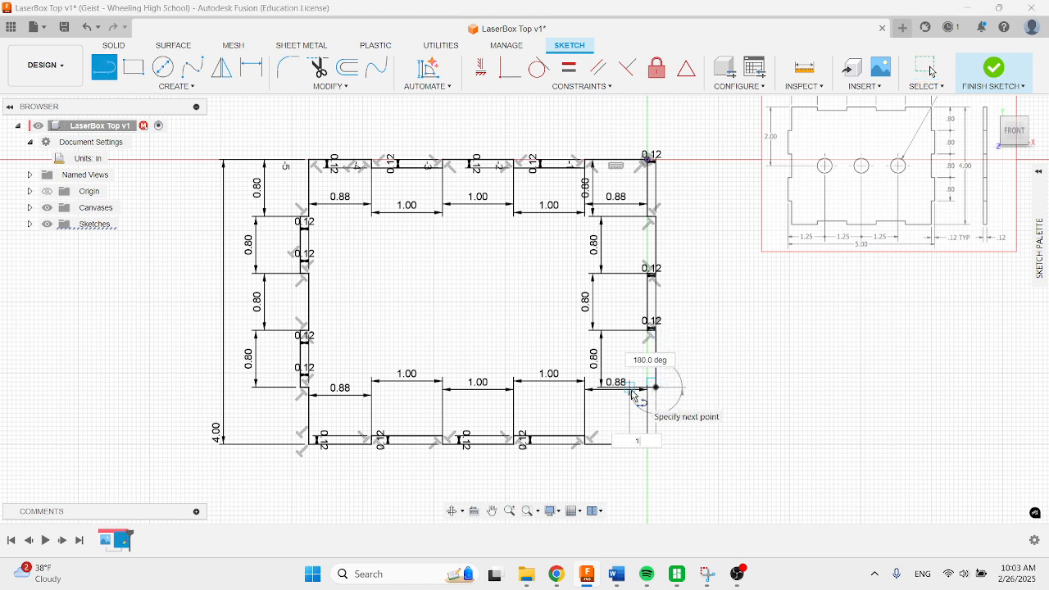
{"action": "type", "text": "2"}
{"action": "key", "text": "Return"}
Close the outline with a vertical line from the second tab's inner end to the bottom-right corner, and finish the sketch
{"action": "scroll", "coordinate": [632, 391], "scroll_direction": "up", "scroll_amount": 3}
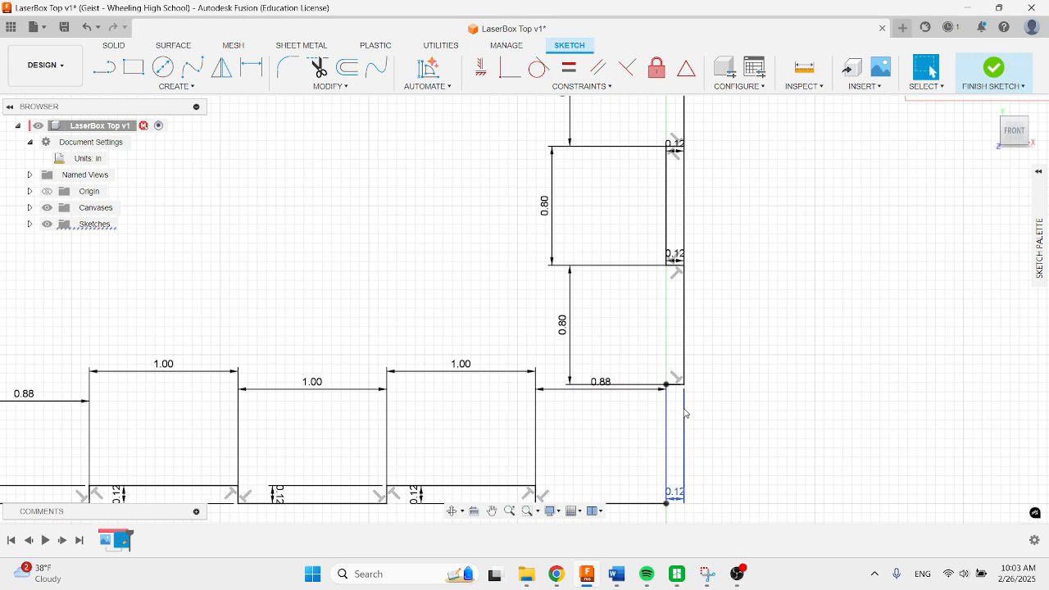
{"action": "key", "text": "l"}
{"action": "left_click", "coordinate": [667, 385]}
{"action": "middle_click_drag", "start_coordinate": [686, 459], "coordinate": [680, 365]}
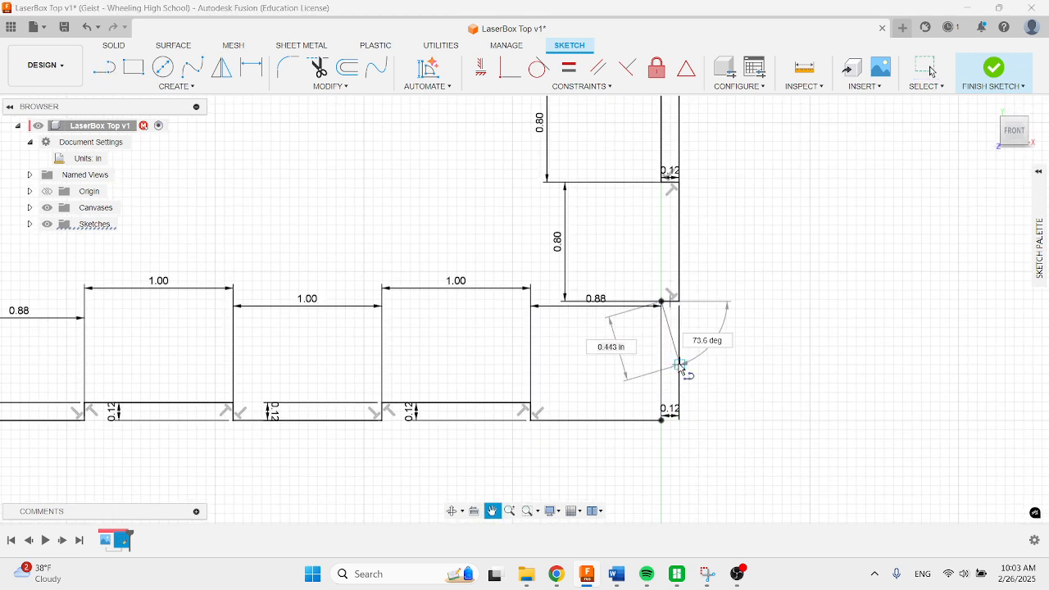
{"action": "left_click", "coordinate": [663, 421]}
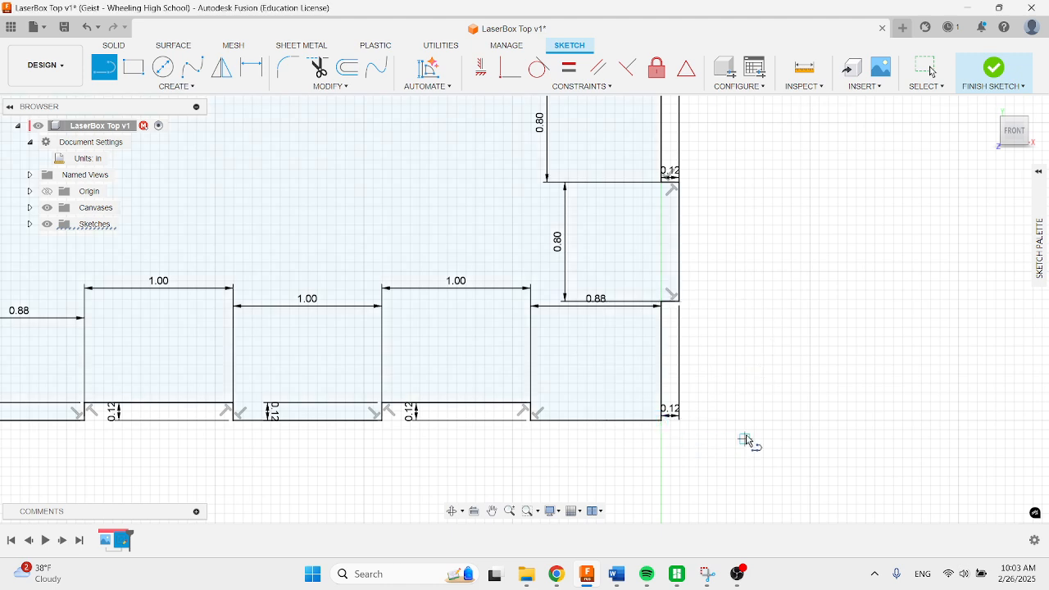
{"action": "scroll", "coordinate": [747, 441], "scroll_direction": "down", "scroll_amount": 3}
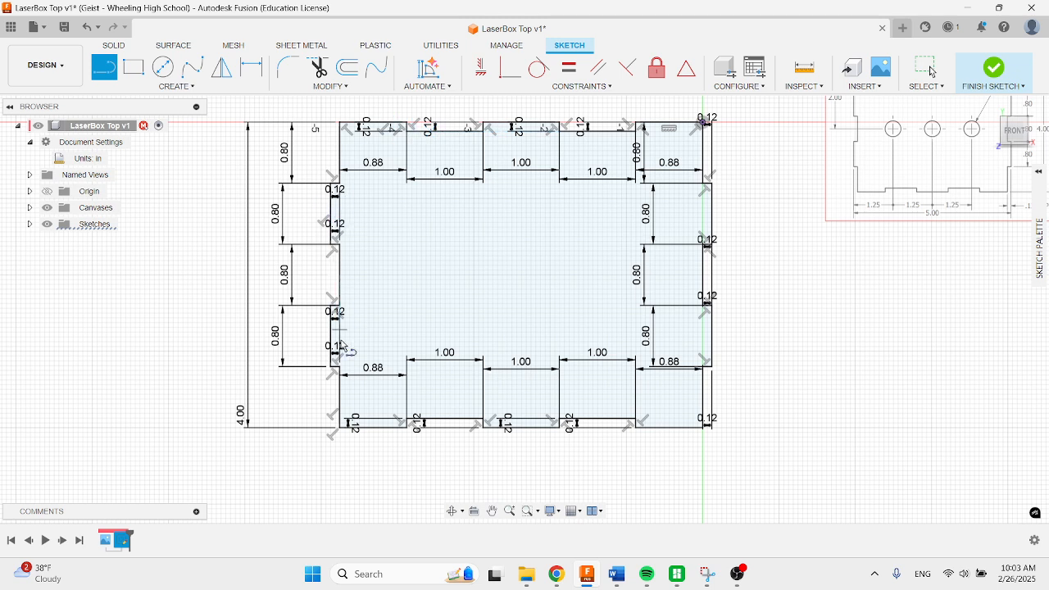
{"action": "left_click", "coordinate": [992, 68]}
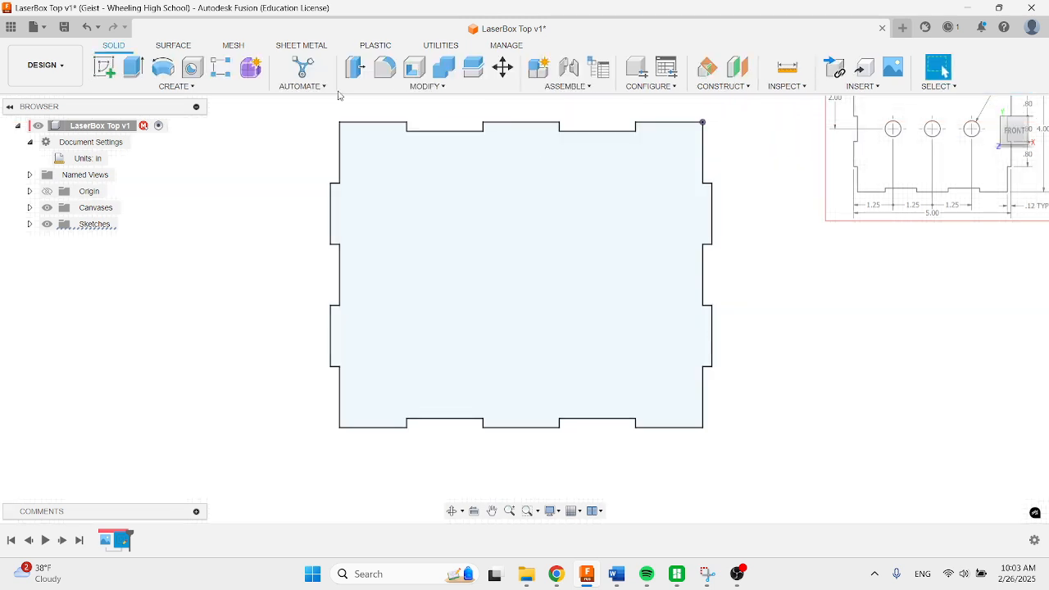
Extrude the closed outline profile 0.12 in as a new body
{"action": "left_click", "coordinate": [131, 72]}
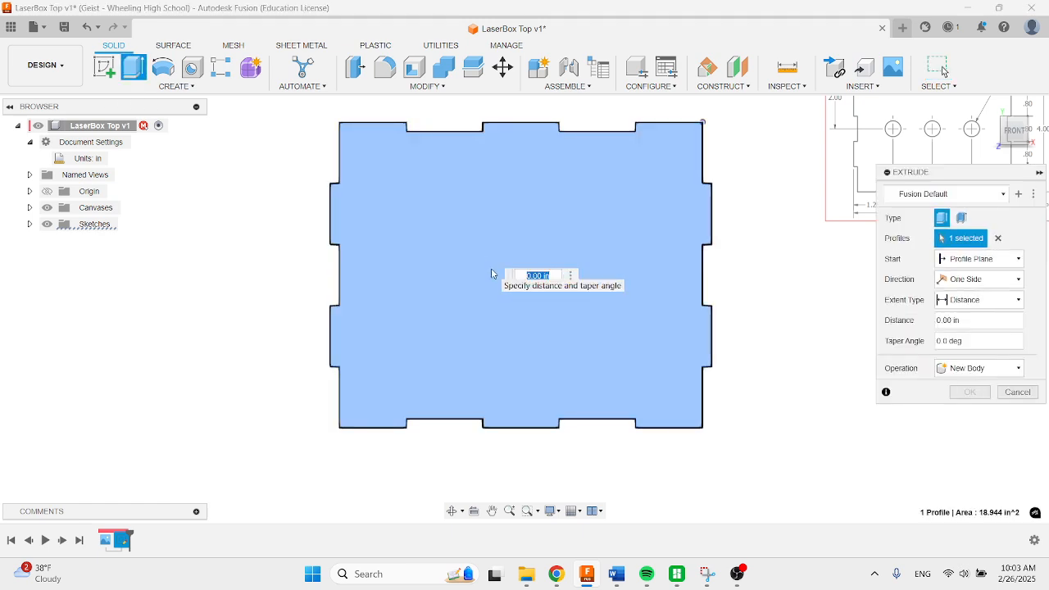
{"action": "mouse_move", "coordinate": [736, 291]}
{"action": "middle_mouse_down"}
{"action": "mouse_move", "coordinate": [544, 366]}
{"action": "mouse_move", "coordinate": [484, 374]}
{"action": "middle_mouse_up"}
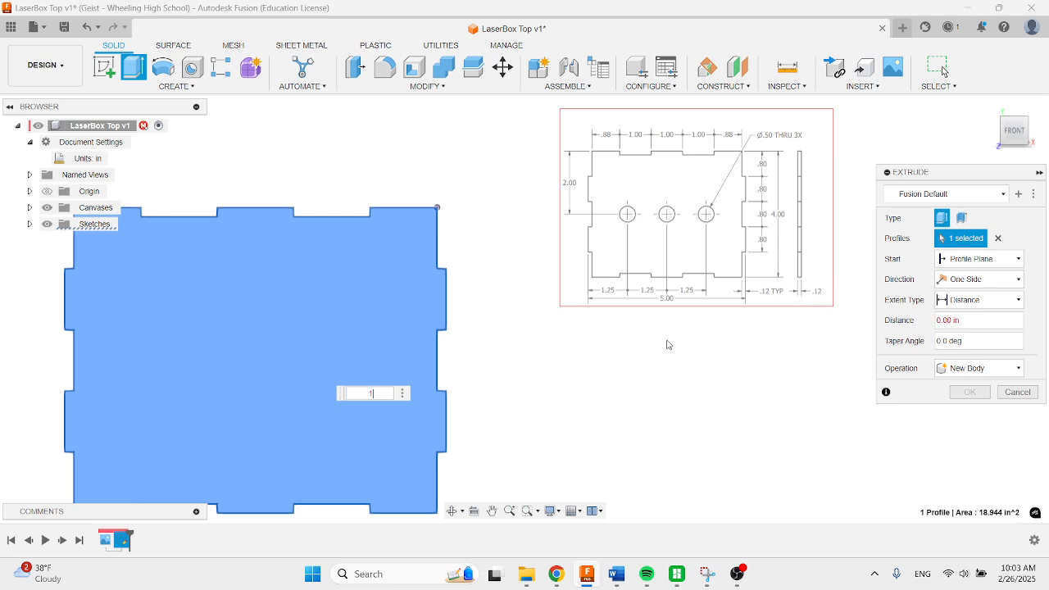
{"action": "type", "text": "2"}
{"action": "key", "text": "Return"}
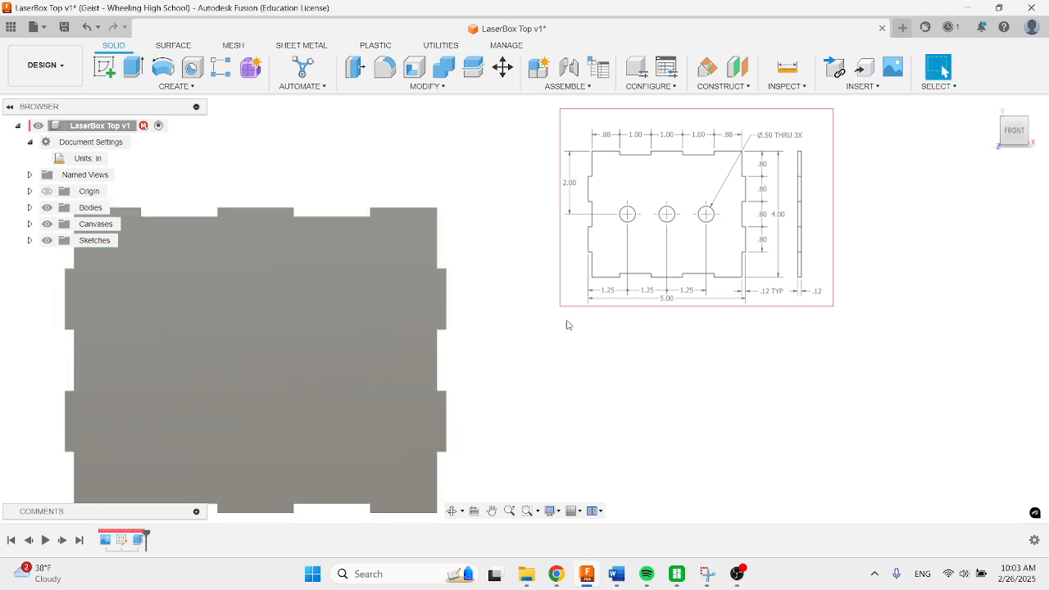
Start a sketch on the plate's front face and draw a 0.5 in diameter circle near the left edge at about mid-height
{"action": "mouse_move", "coordinate": [567, 321]}
{"action": "middle_mouse_down"}
{"action": "mouse_move", "coordinate": [623, 311]}
{"action": "mouse_move", "coordinate": [617, 335]}
{"action": "middle_mouse_up"}
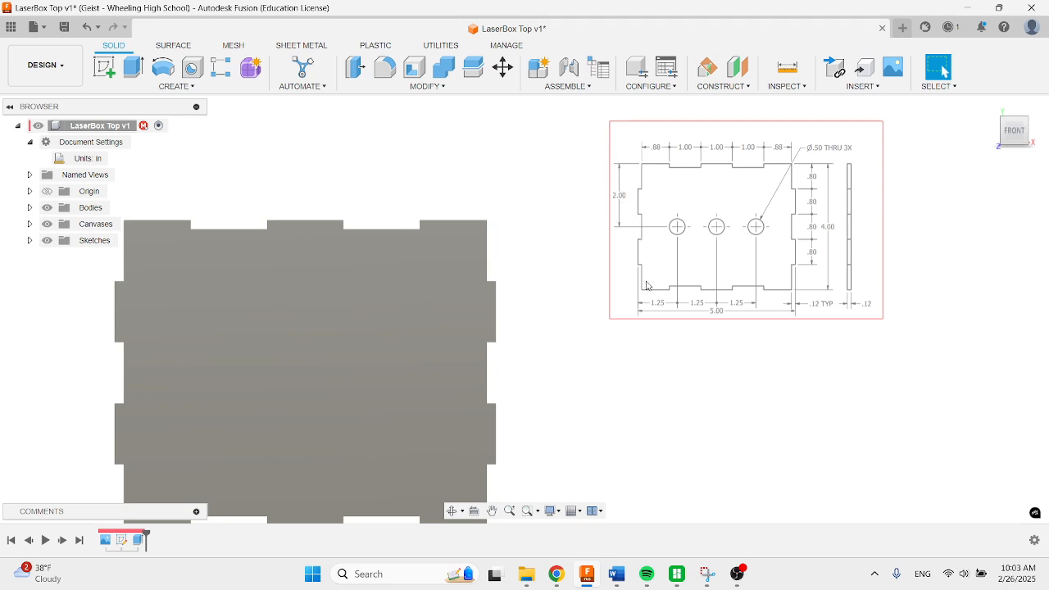
{"action": "middle_click_drag", "start_coordinate": [294, 150], "coordinate": [350, 132]}
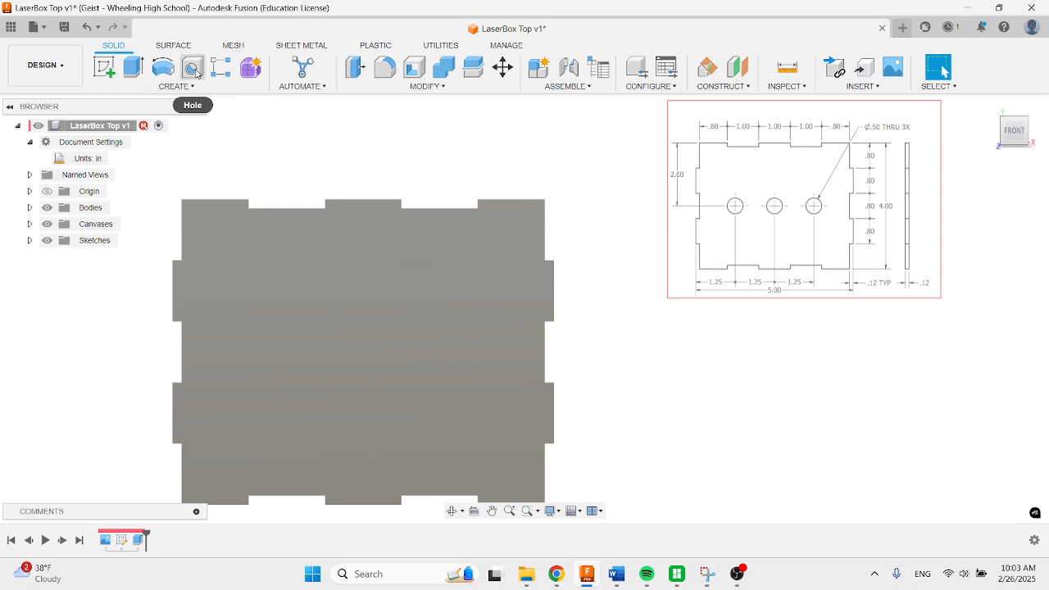
{"action": "left_click", "coordinate": [104, 67]}
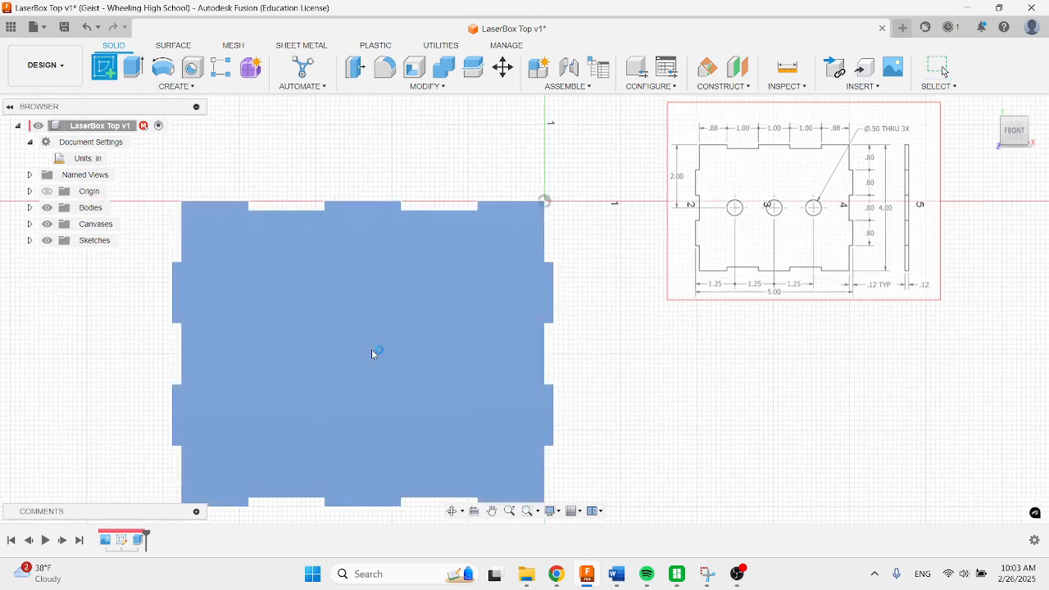
{"action": "left_click", "coordinate": [371, 349]}
{"action": "left_click", "coordinate": [435, 318]}
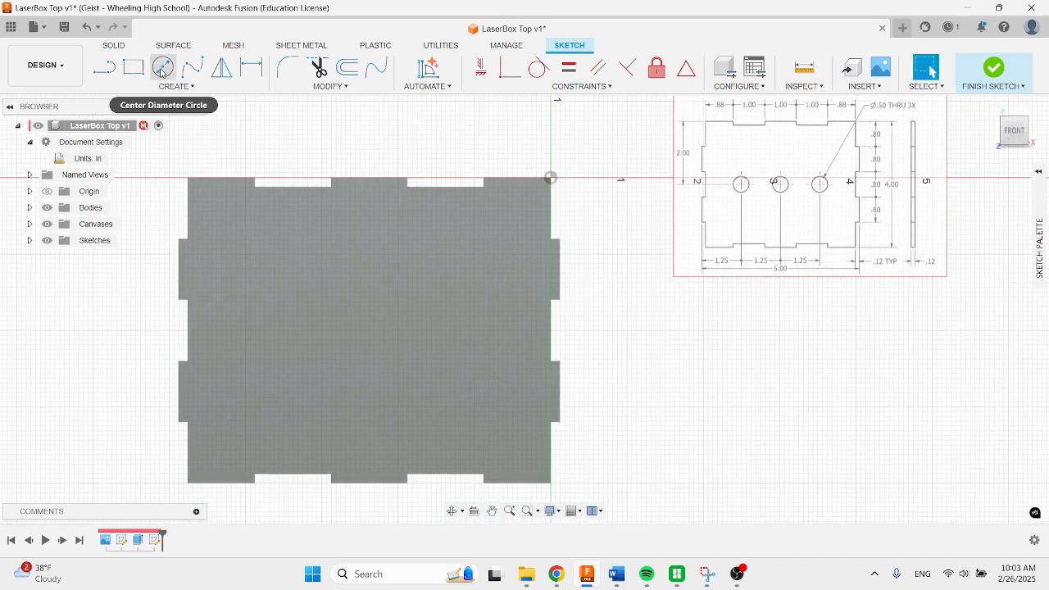
{"action": "left_click", "coordinate": [163, 67]}
{"action": "left_click", "coordinate": [250, 339]}
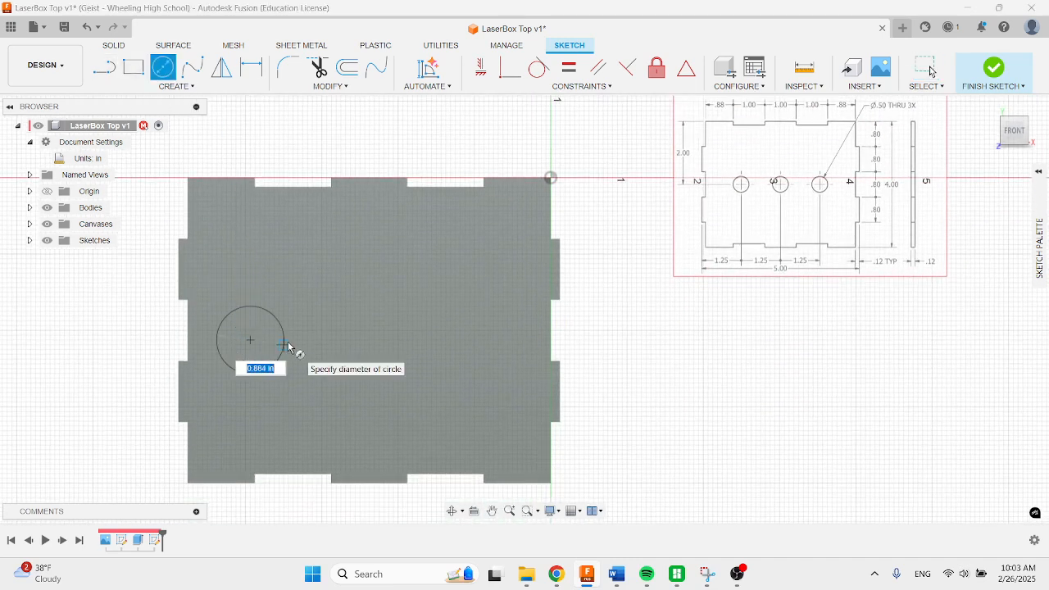
{"action": "key", "text": "BackSpace"}
{"action": "type", "text": ".5"}
{"action": "key", "text": "Return"}
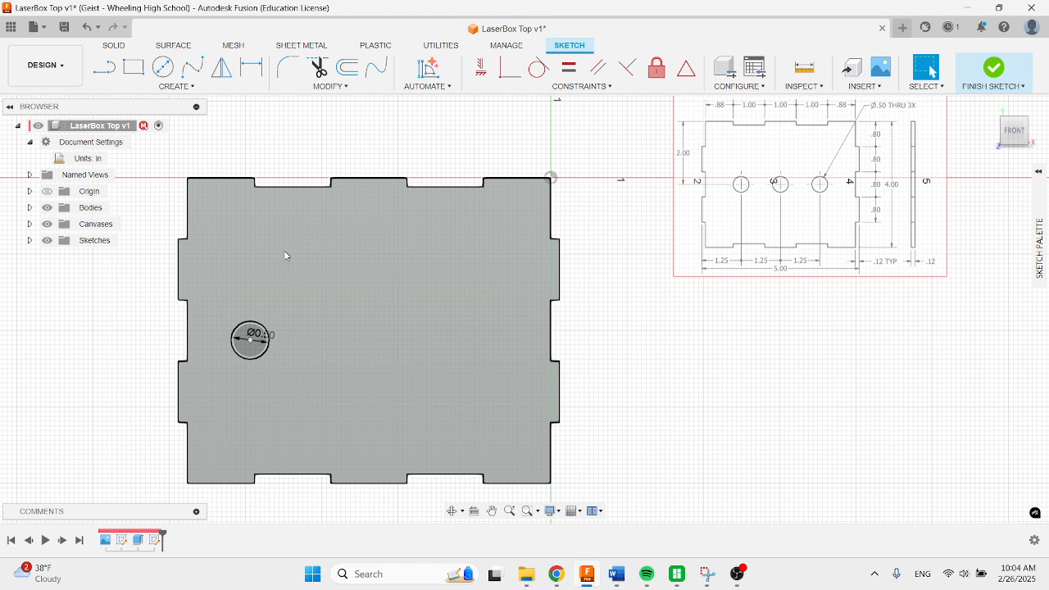
Draw two more 0.5 in diameter circles in a rough row to the right of the first
{"action": "left_click", "coordinate": [326, 344]}
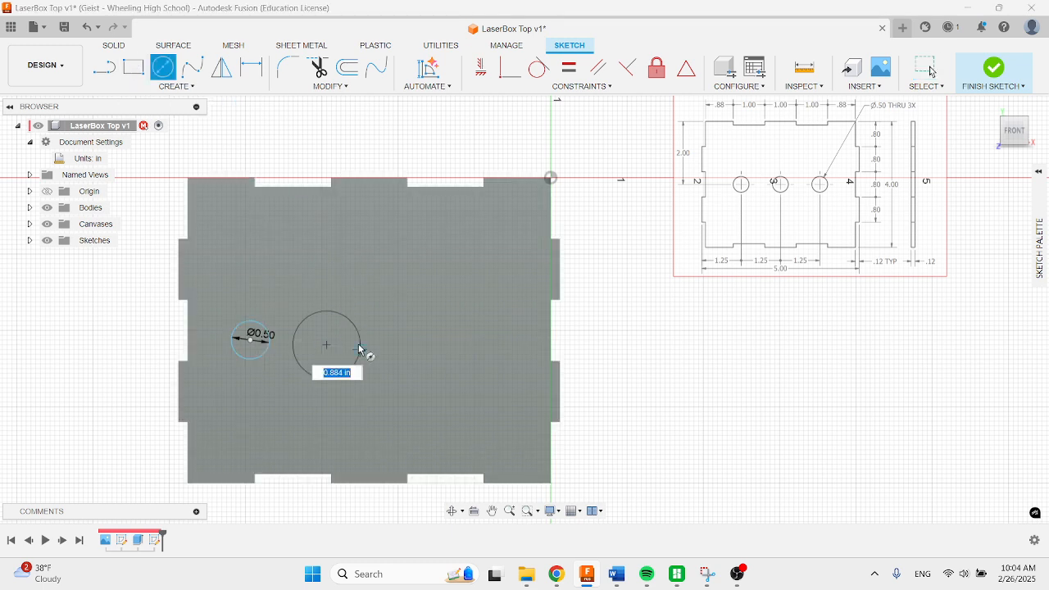
{"action": "key", "text": "BackSpace"}
{"action": "type", "text": ".5"}
{"action": "key", "text": "Return"}
{"action": "key", "text": "Escape"}
{"action": "key", "text": "c"}
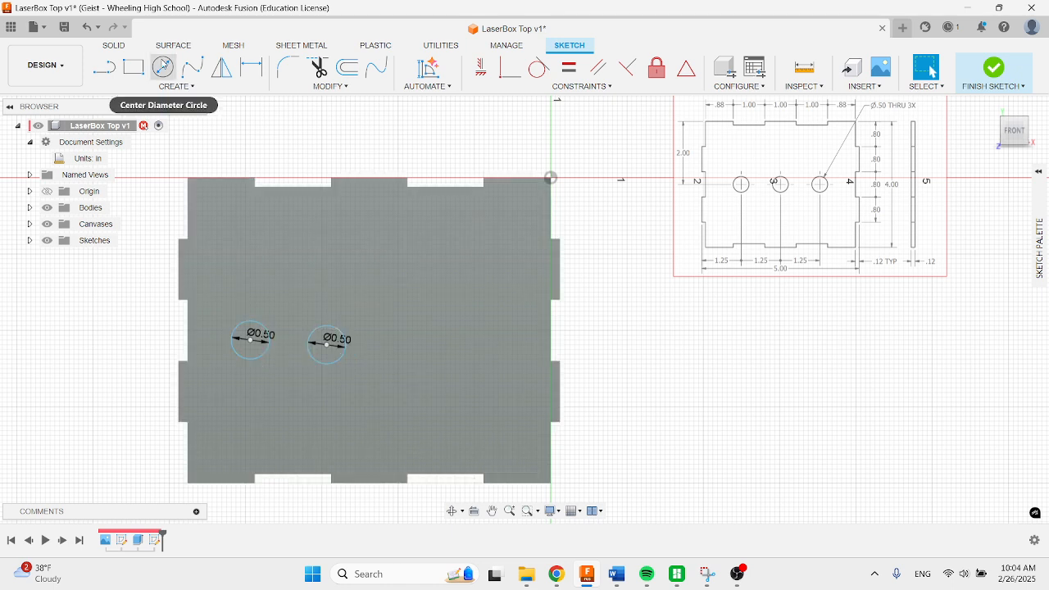
{"action": "left_click", "coordinate": [408, 340]}
{"action": "key", "text": "BackSpace"}
{"action": "type", "text": ".5"}
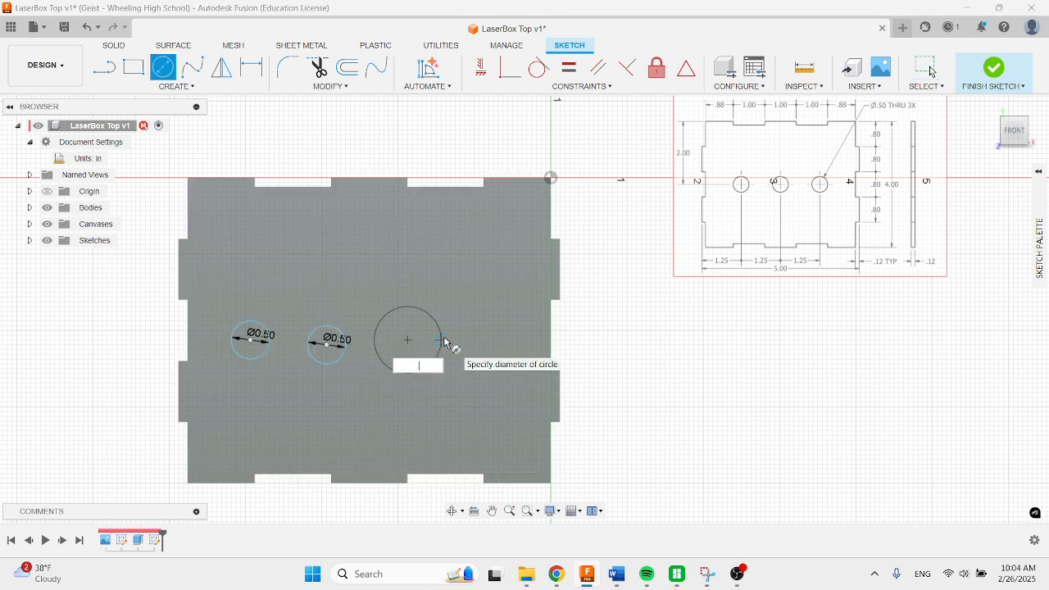
{"action": "key", "text": "Return"}
{"action": "key", "text": "Escape"}
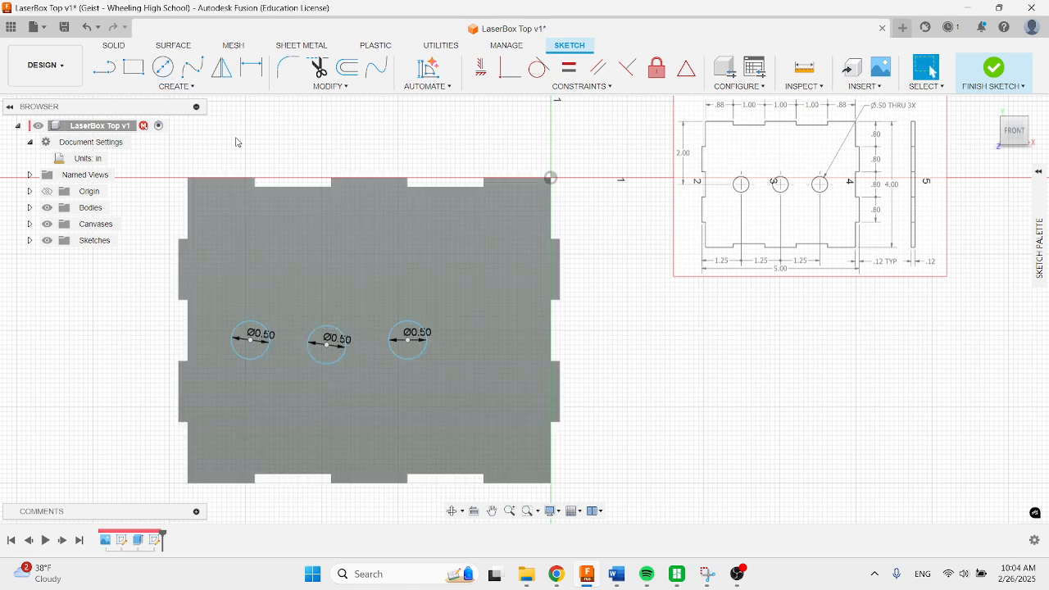
Dimension the left circle's center 2 in below the plate's top edge
{"action": "left_click", "coordinate": [252, 69]}
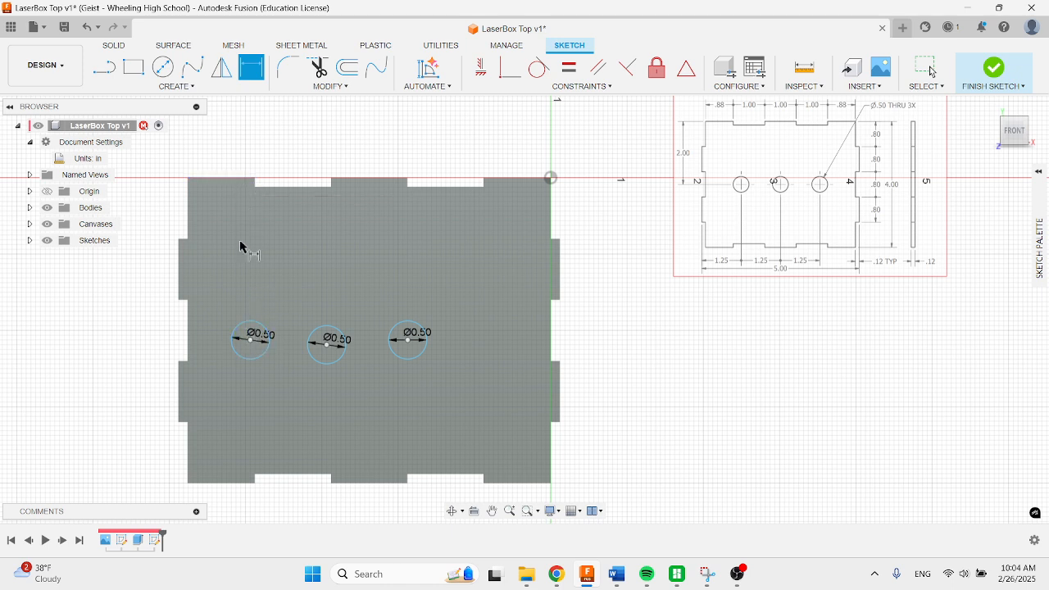
{"action": "left_click", "coordinate": [236, 179]}
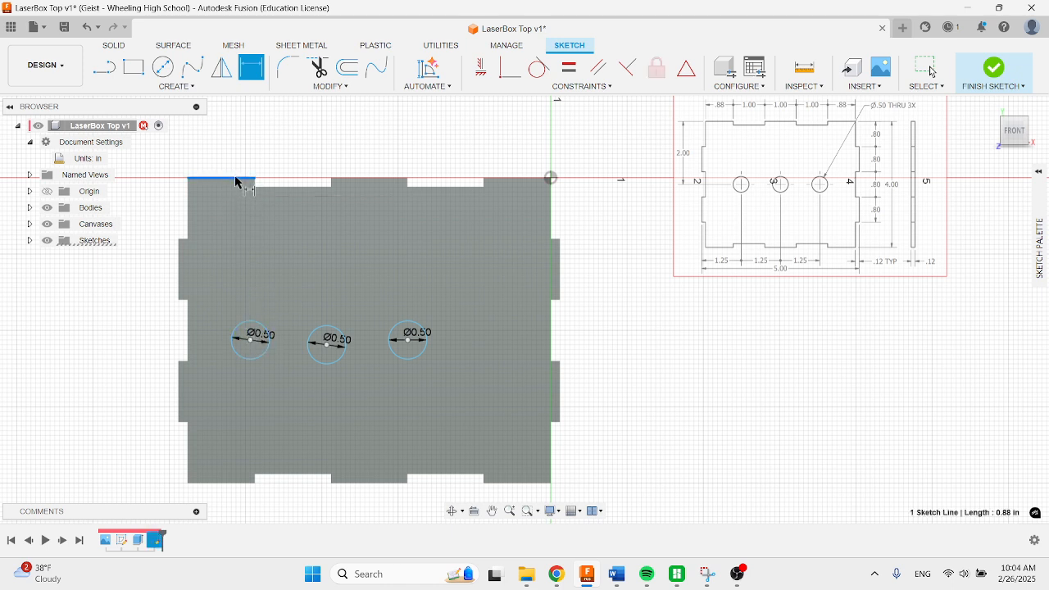
{"action": "left_click", "coordinate": [251, 340]}
{"action": "left_click", "coordinate": [263, 262]}
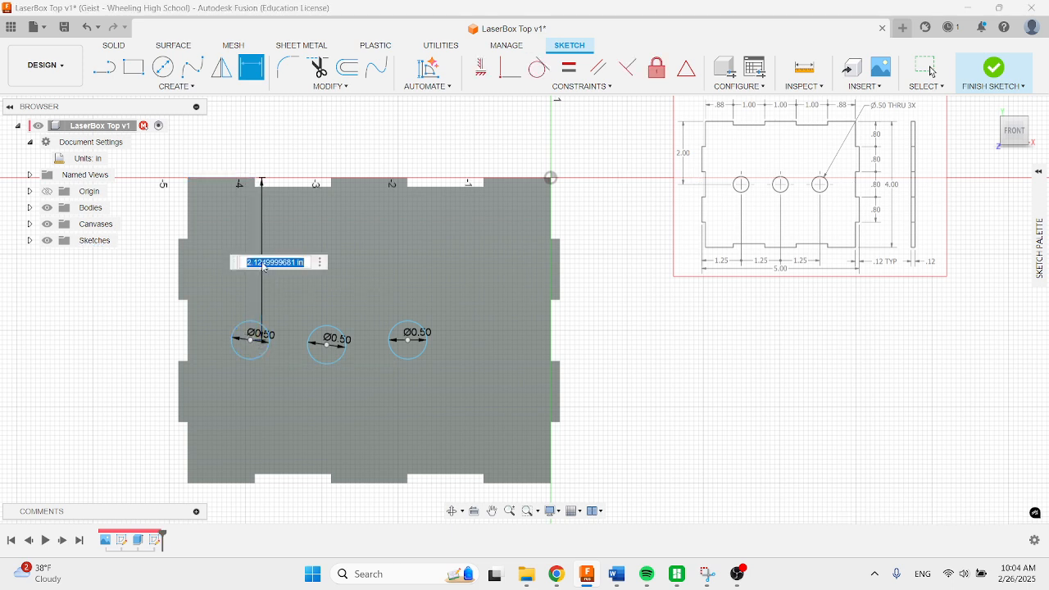
{"action": "type", "text": "2"}
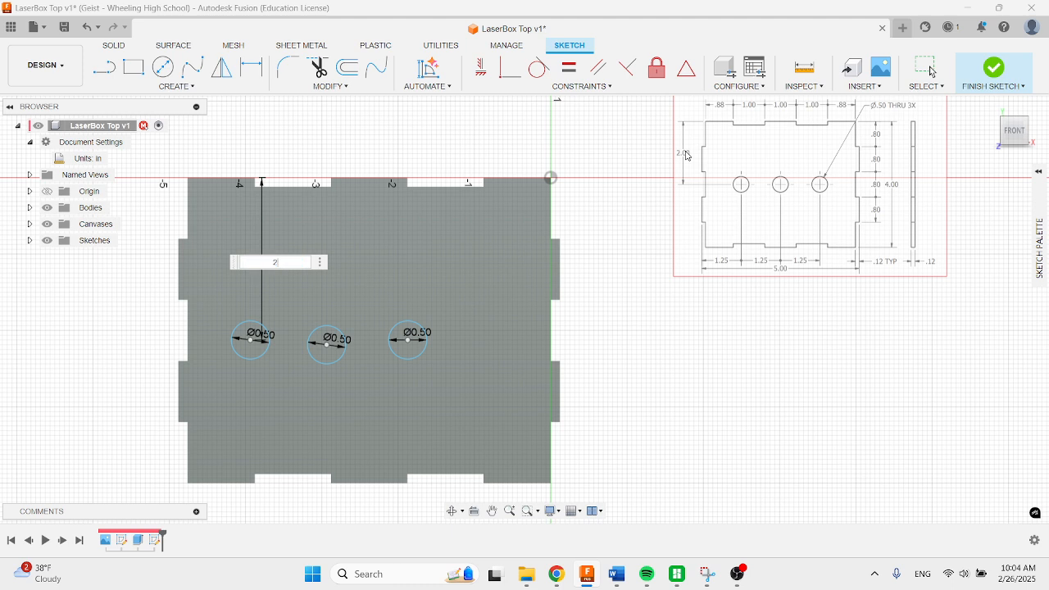
{"action": "key", "text": "Return"}
Dimension the middle circle's center 2 in below the plate's top edge
{"action": "left_click", "coordinate": [364, 181]}
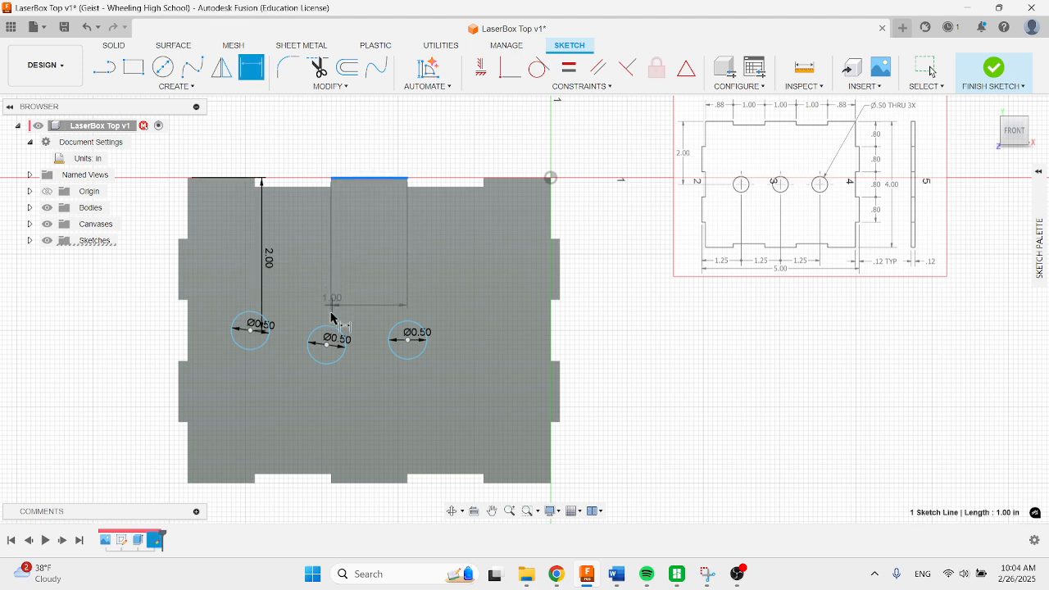
{"action": "left_click", "coordinate": [327, 344]}
{"action": "left_click", "coordinate": [340, 255]}
{"action": "type", "text": "2"}
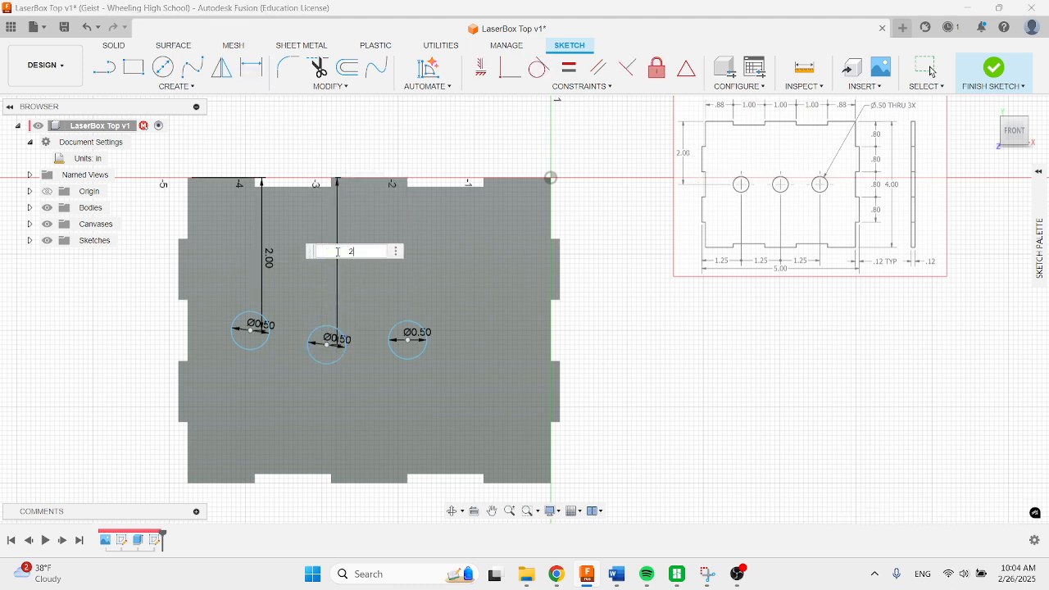
{"action": "key", "text": "Return"}
Dimension the right circle's center 2 in below the plate's top edge
{"action": "left_click", "coordinate": [409, 342]}
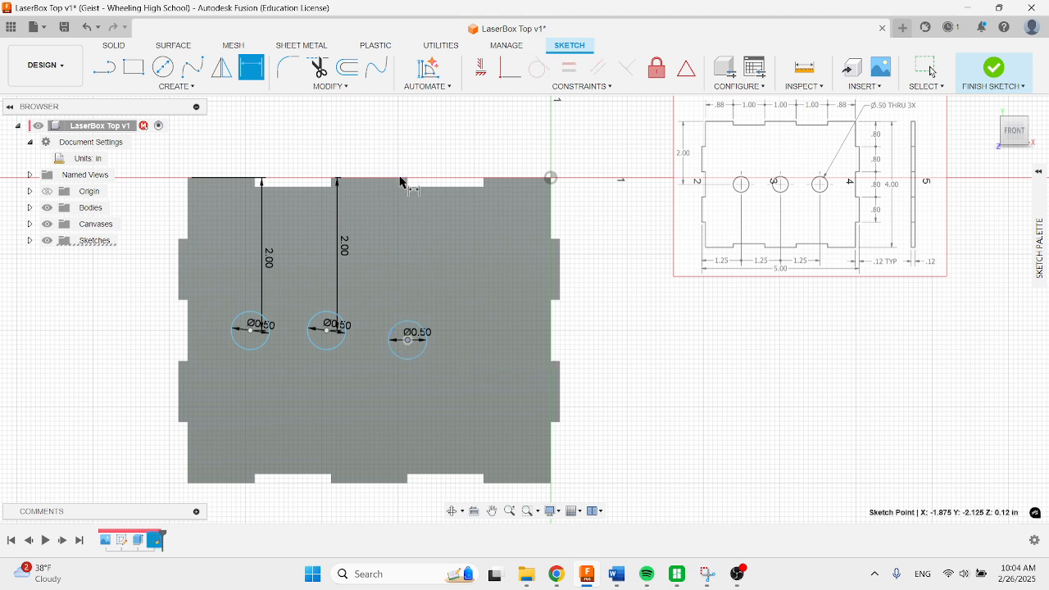
{"action": "left_click", "coordinate": [398, 180]}
{"action": "left_click", "coordinate": [421, 261]}
{"action": "type", "text": "2.1249999681"}
{"action": "key", "text": "Return"}
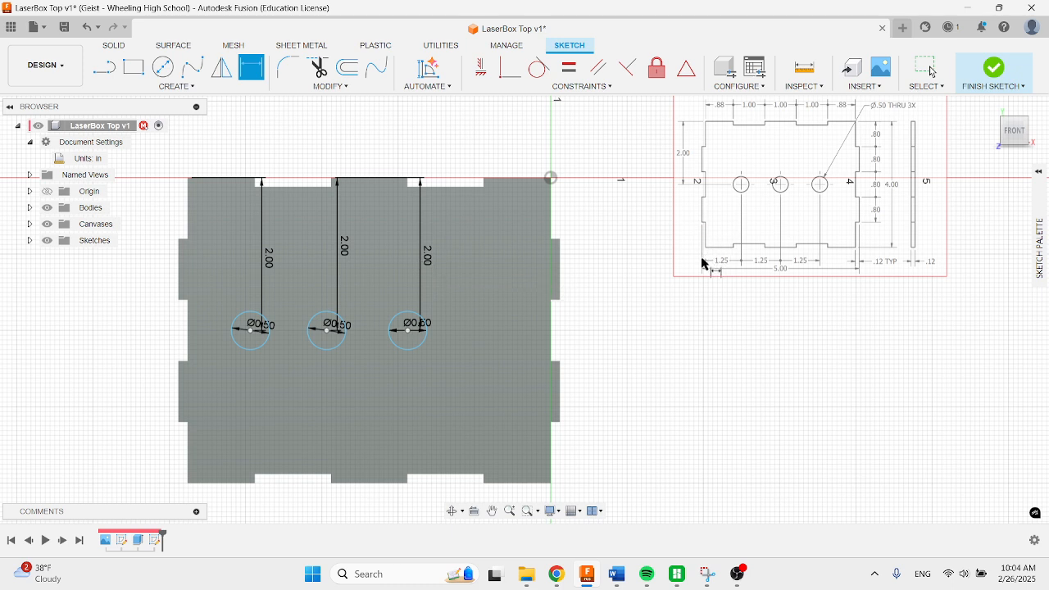
Set the horizontal distance from the upper left tab's outer corner to the left circle's center to 1.25 in
{"action": "left_click", "coordinate": [180, 300]}
{"action": "left_click", "coordinate": [250, 330]}
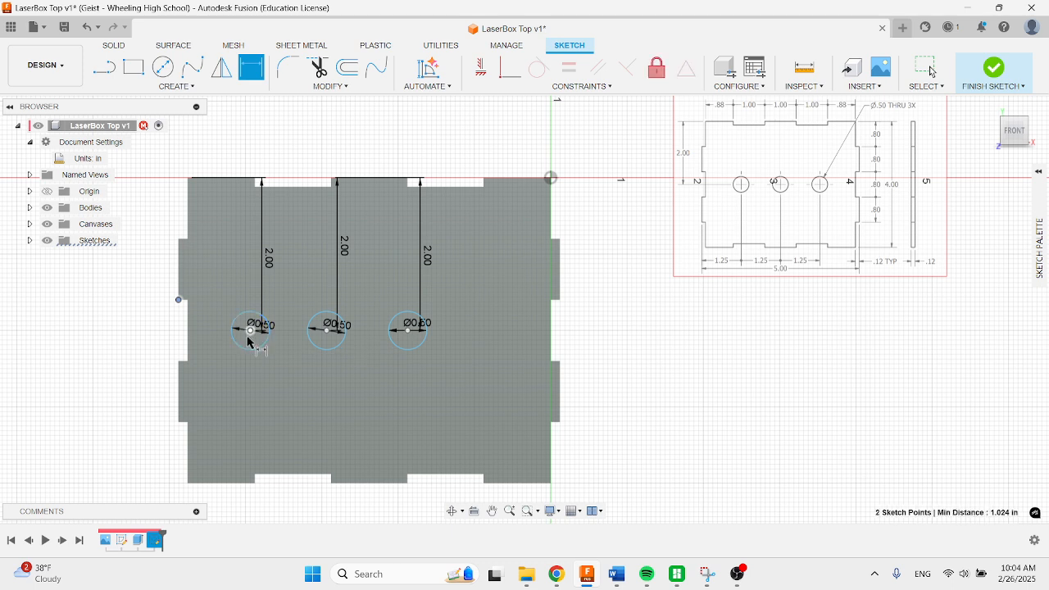
{"action": "left_click", "coordinate": [250, 397]}
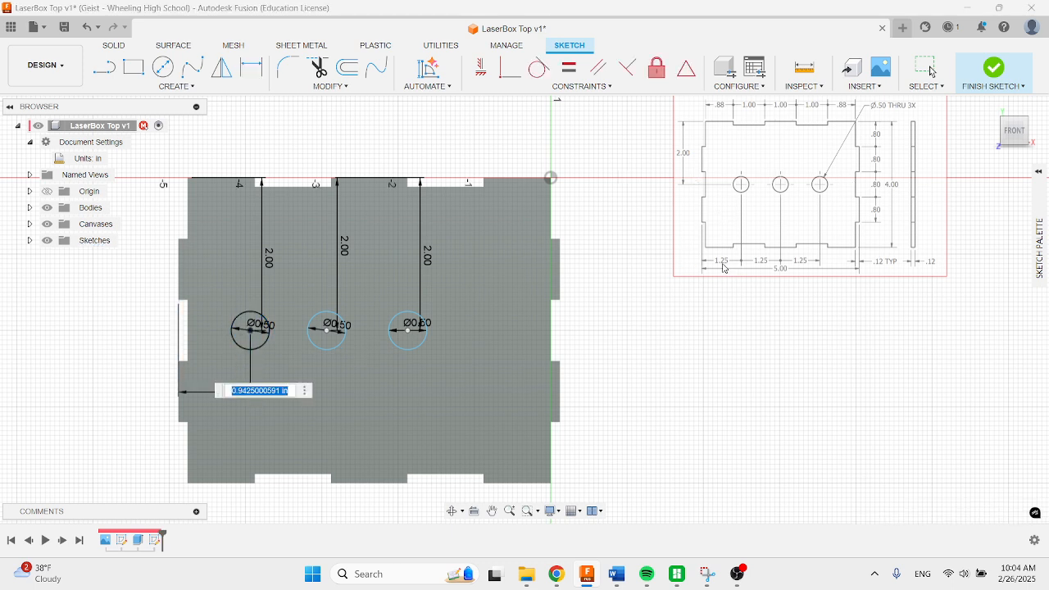
{"action": "type", "text": "1.25"}
{"action": "key", "text": "Return"}
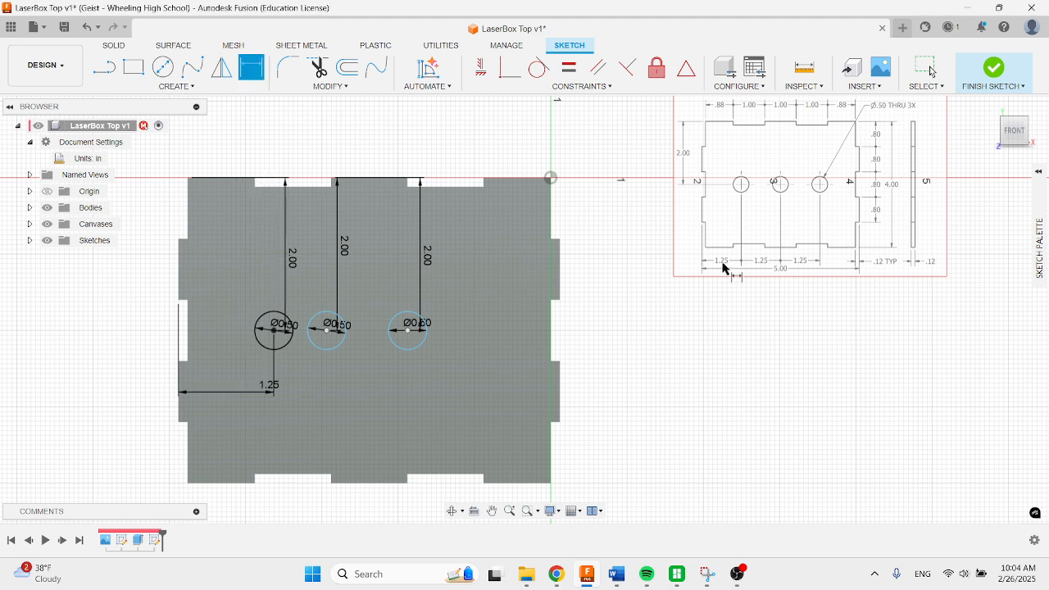
Set the horizontal spacing between the left and middle circle centers to 1.25 in
{"action": "left_click", "coordinate": [275, 330]}
{"action": "left_click", "coordinate": [327, 331]}
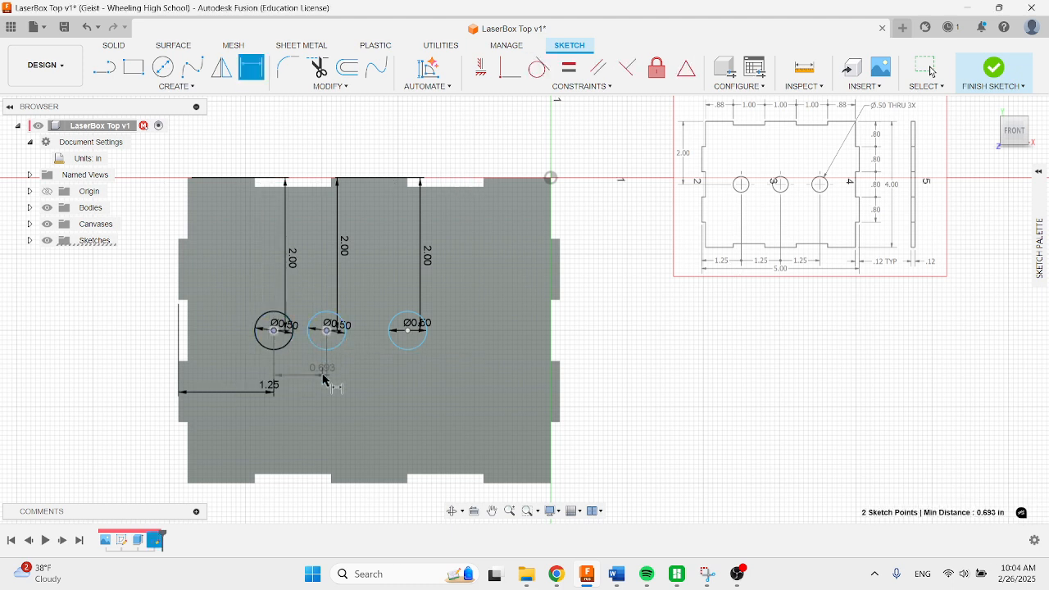
{"action": "left_click", "coordinate": [327, 374]}
{"action": "type", "text": "1.25"}
{"action": "key", "text": "Return"}
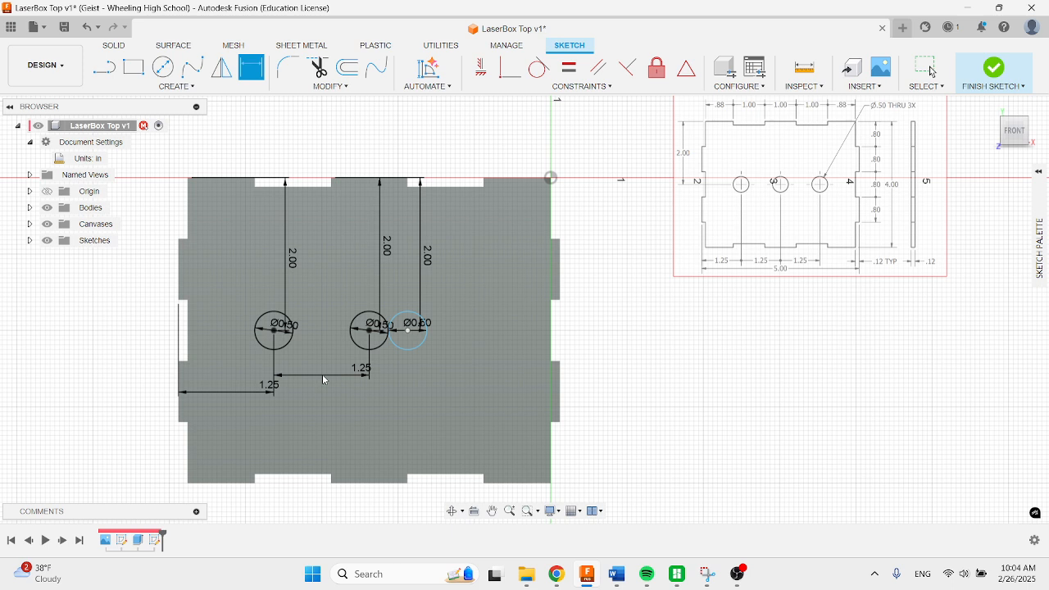
Set the horizontal spacing between the middle and right circle centers to 1.25 in, and finish the sketch
{"action": "left_click", "coordinate": [368, 331]}
{"action": "left_click", "coordinate": [408, 330]}
{"action": "left_click", "coordinate": [408, 382]}
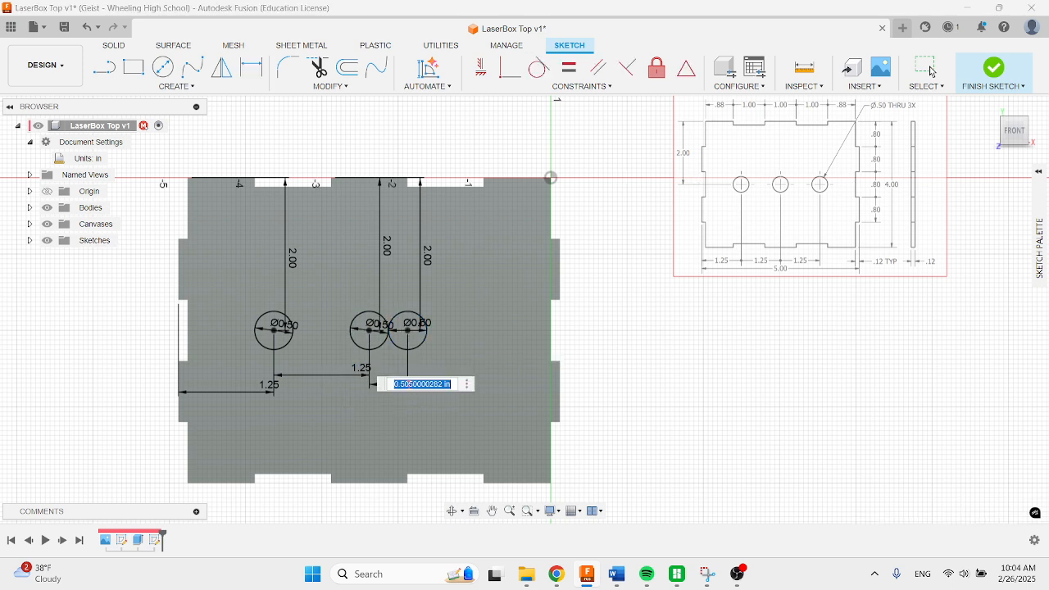
{"action": "type", "text": "1"}
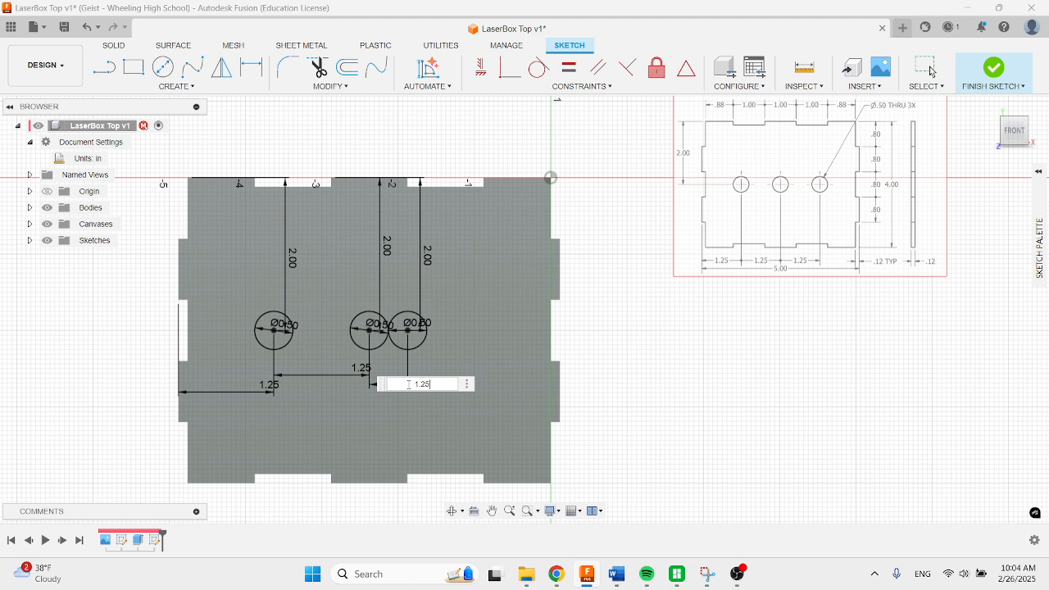
{"action": "type", "text": ".25"}
{"action": "key", "text": "Return"}
{"action": "left_click", "coordinate": [992, 72]}
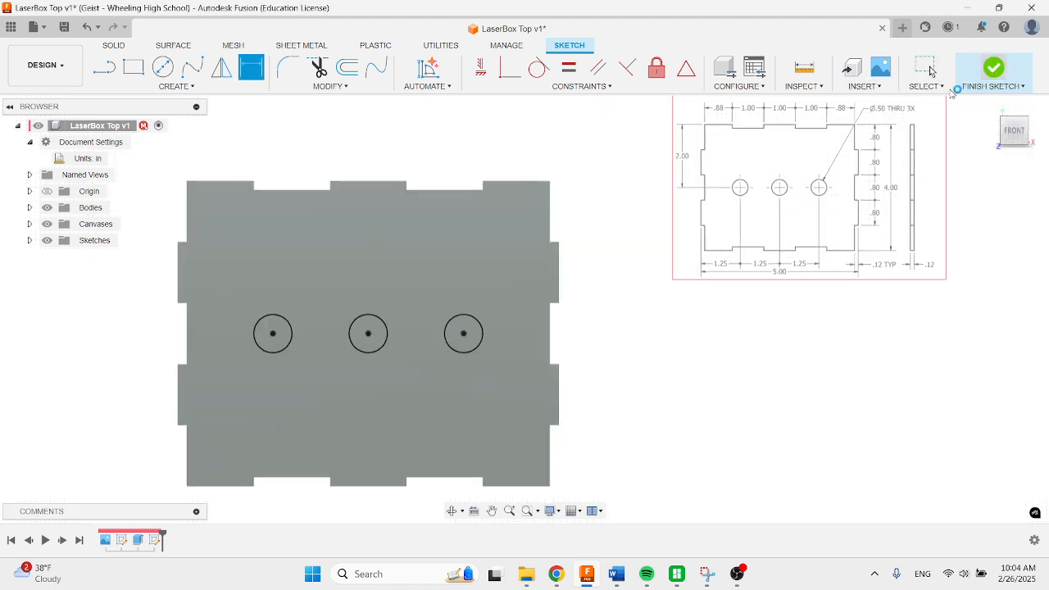
Extrude the three circle profiles about -1.10 in as a cut through the plate to make the holes
{"action": "left_click", "coordinate": [135, 71]}
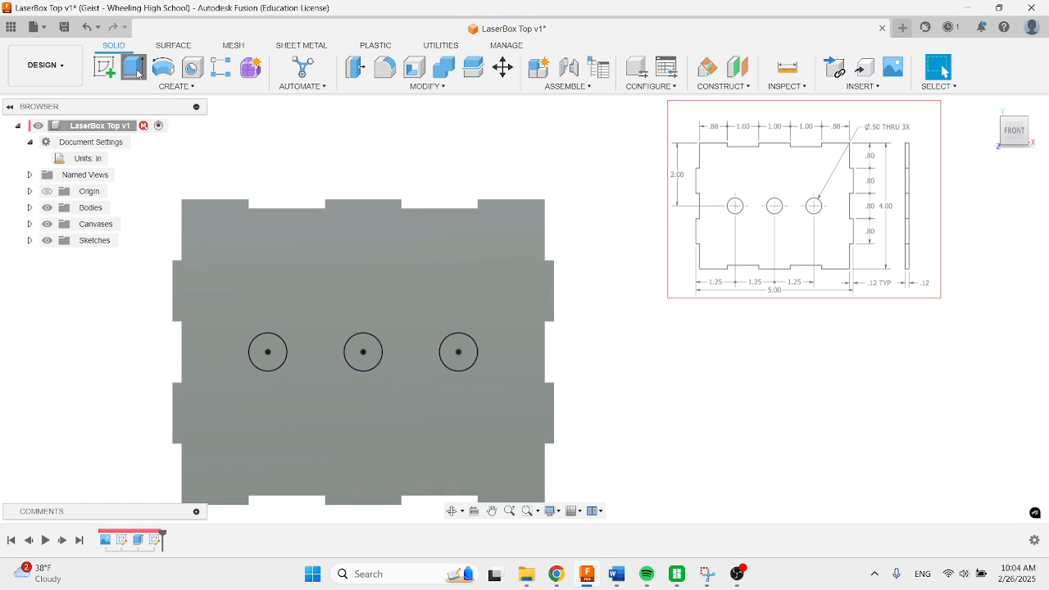
{"action": "left_click", "coordinate": [267, 358]}
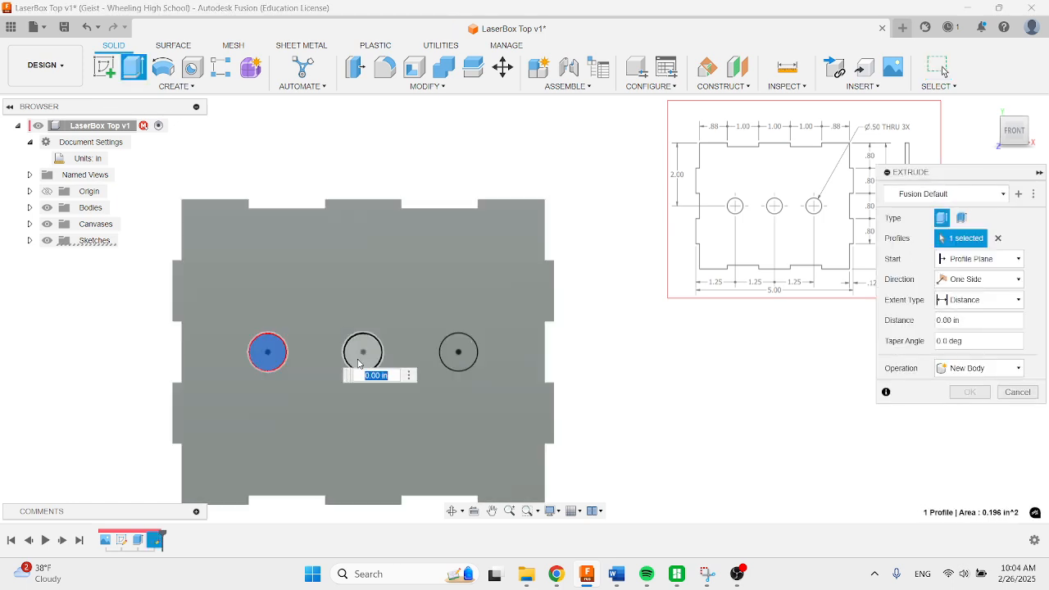
{"action": "left_click", "coordinate": [363, 352]}
{"action": "left_click", "coordinate": [456, 353]}
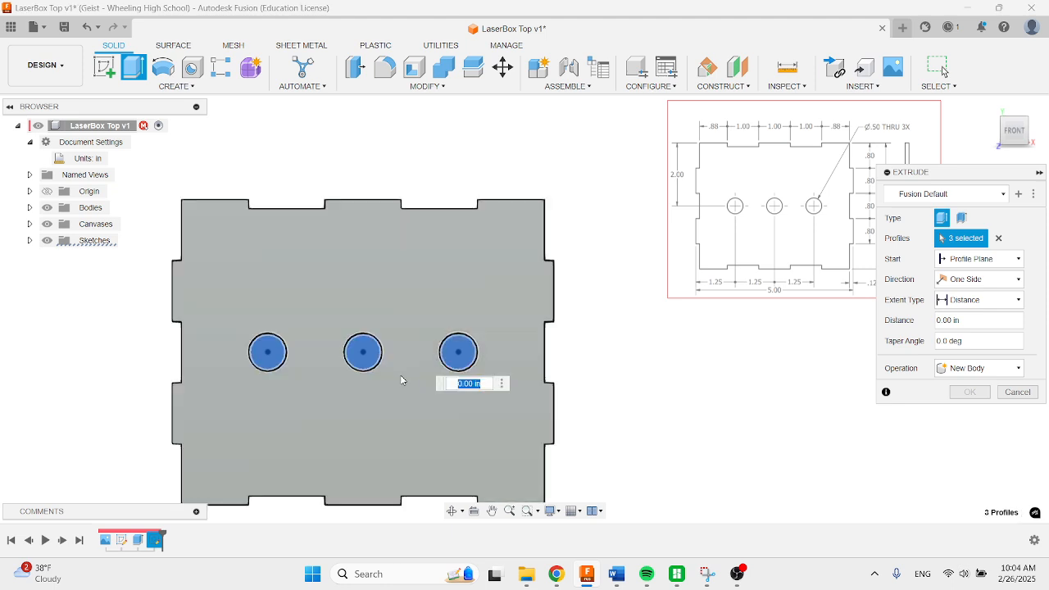
{"action": "middle_click_drag", "start_coordinate": [387, 381], "coordinate": [445, 402], "text": "shift"}
{"action": "middle_click_drag", "start_coordinate": [530, 339], "coordinate": [537, 273]}
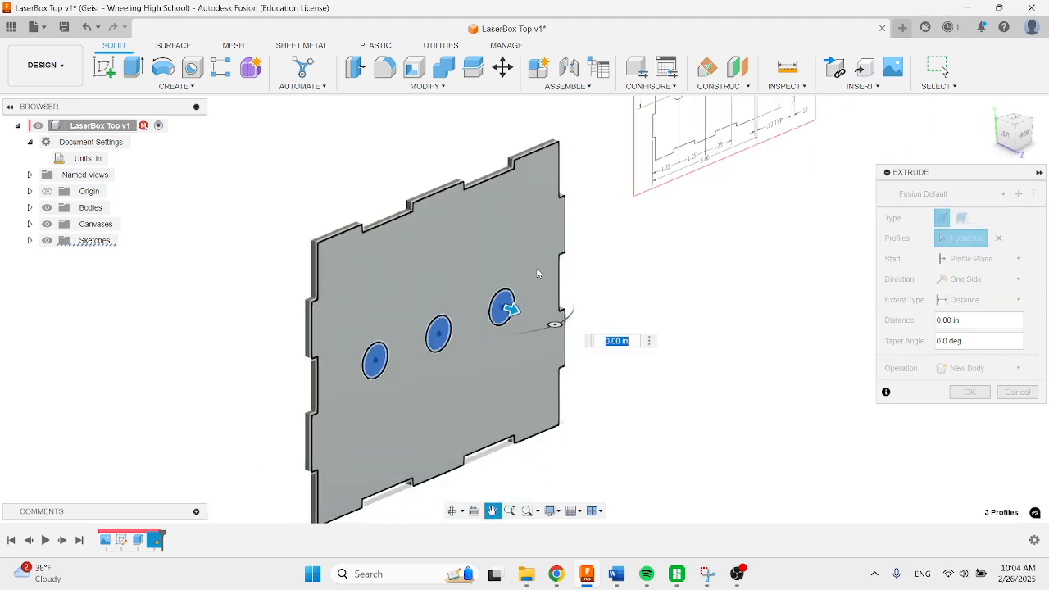
{"action": "left_click_drag", "start_coordinate": [510, 310], "coordinate": [429, 283]}
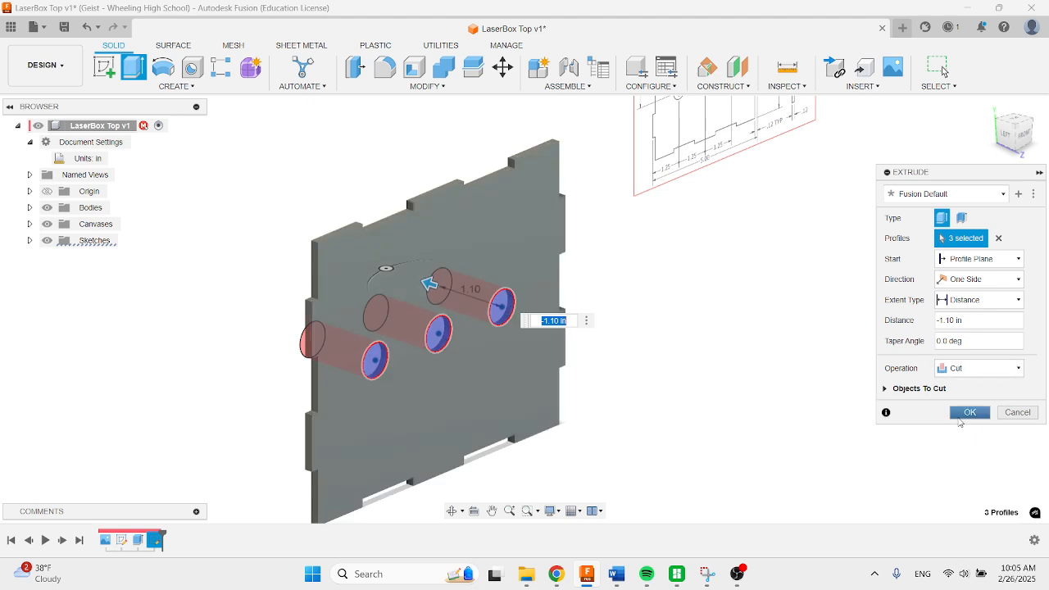
{"action": "left_click", "coordinate": [969, 413]}
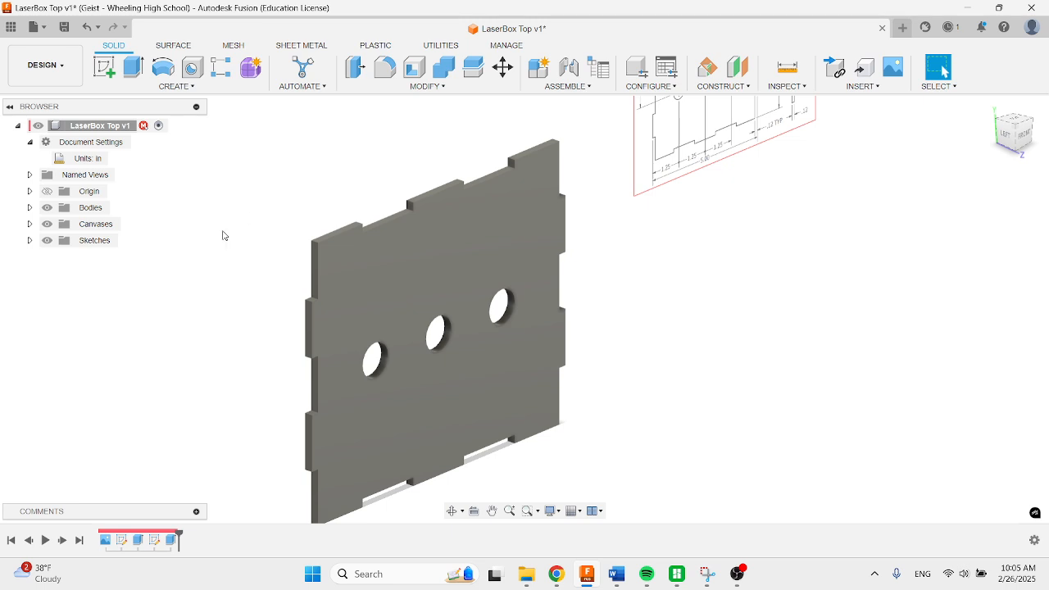
Save the box top with the version description "User Saved", and create a new empty design
{"action": "left_click", "coordinate": [64, 26]}
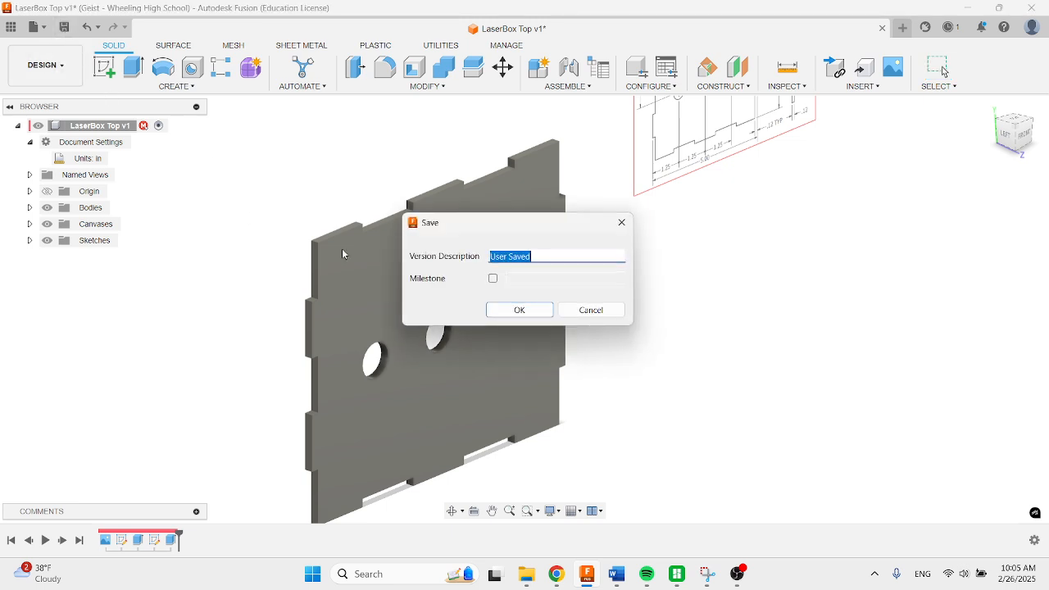
{"action": "left_click", "coordinate": [528, 310]}
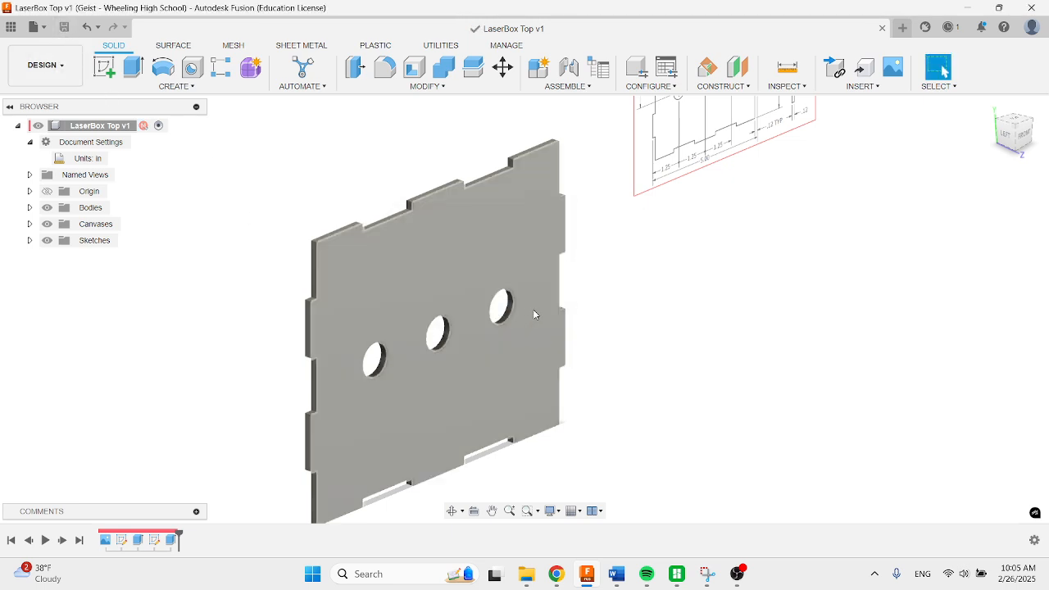
{"action": "left_click", "coordinate": [902, 28]}
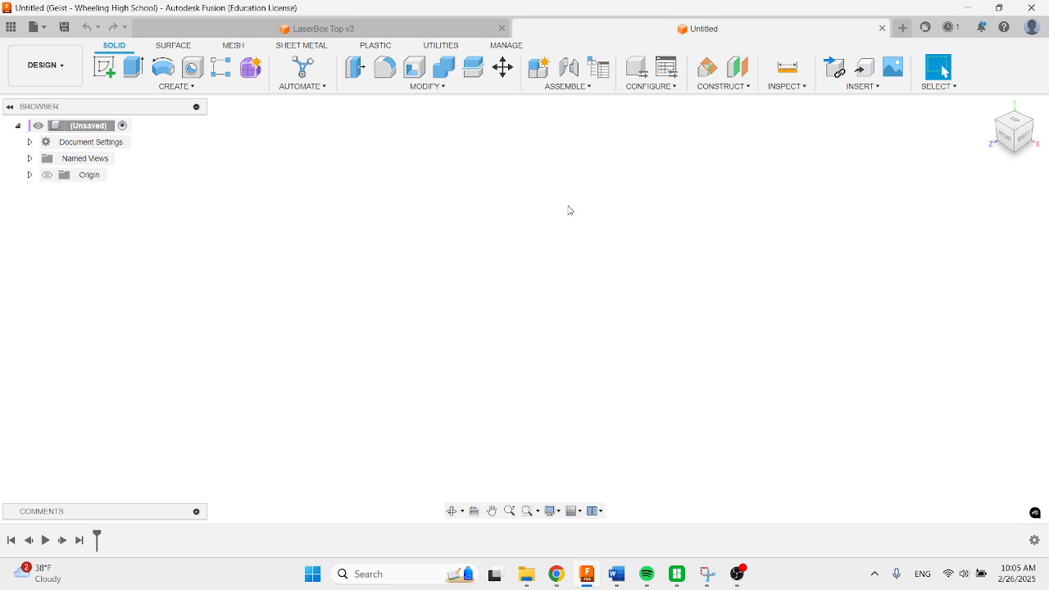
Return to the LaserBox Top design and examine the outline, hole and thickness dimensions on the reference drawing
{"action": "left_click", "coordinate": [328, 32]}
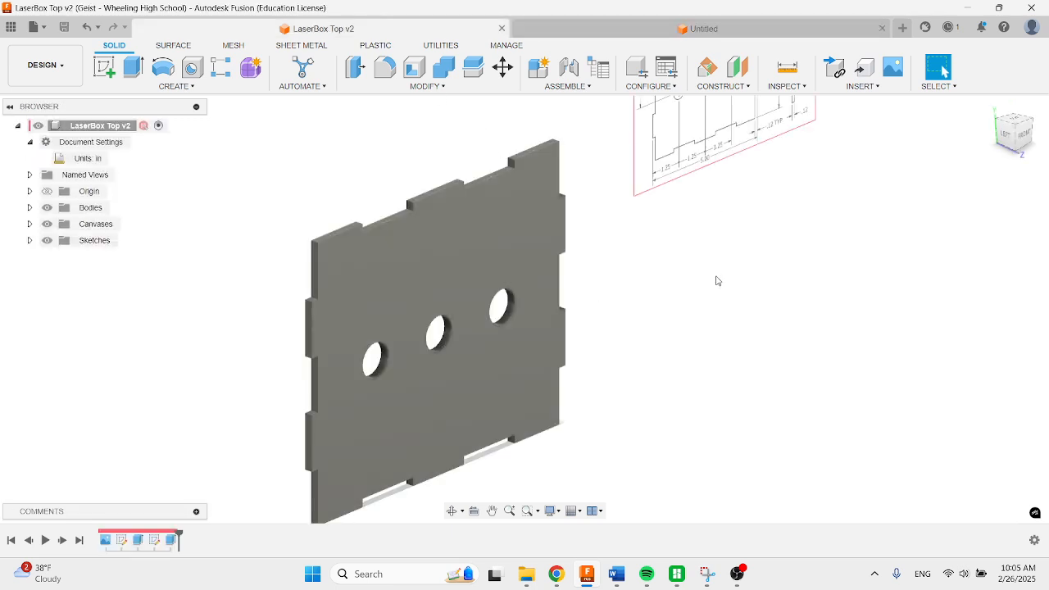
{"action": "scroll", "coordinate": [718, 280], "scroll_direction": "down", "scroll_amount": 1}
{"action": "middle_click_drag", "start_coordinate": [705, 284], "coordinate": [651, 396]}
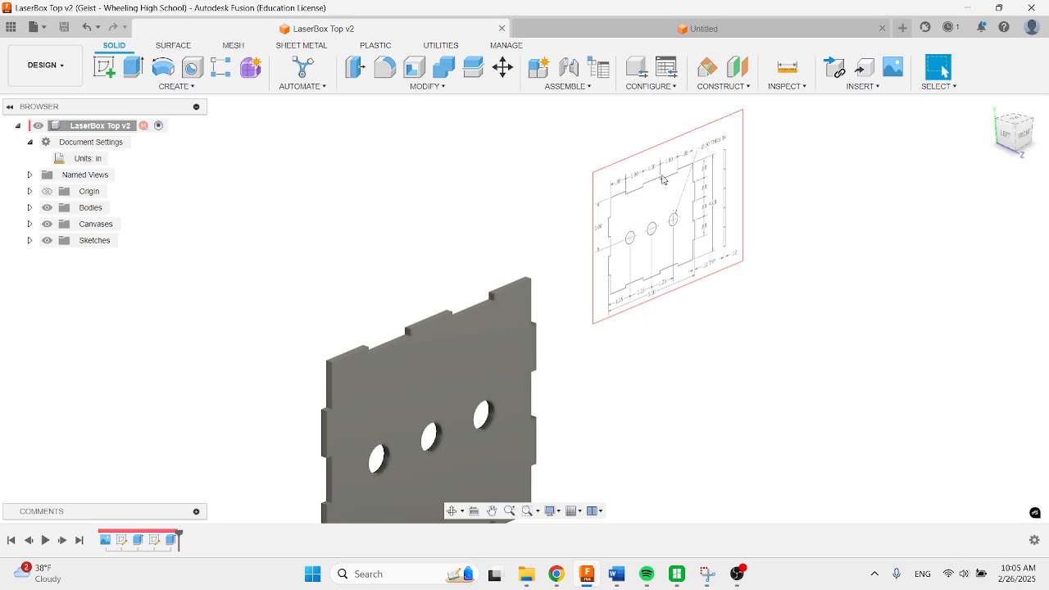
{"action": "scroll", "coordinate": [677, 211], "scroll_direction": "up", "scroll_amount": 5}
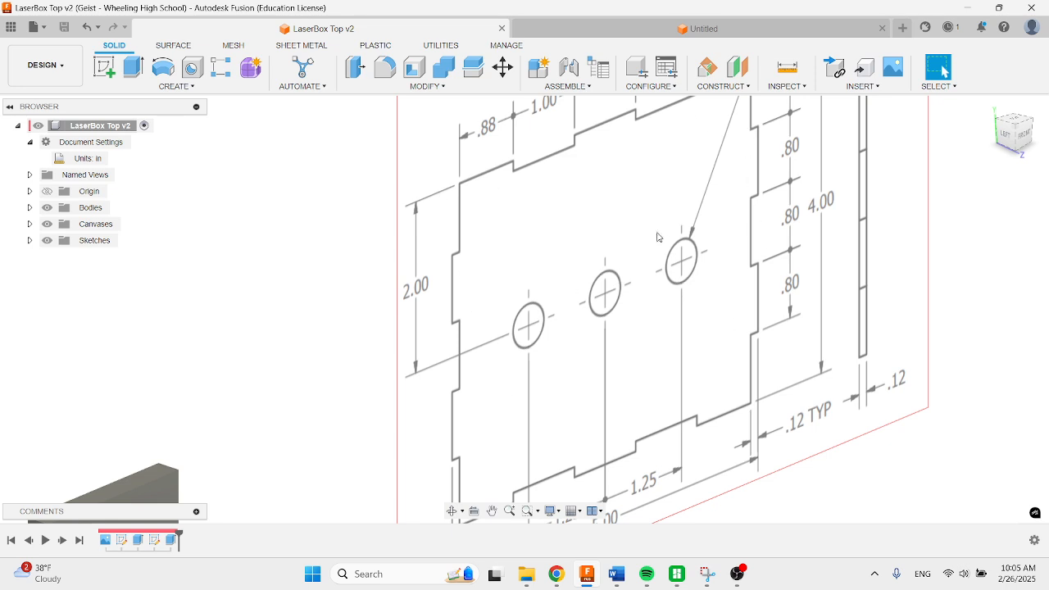
{"action": "scroll", "coordinate": [607, 374], "scroll_direction": "down", "scroll_amount": 5}
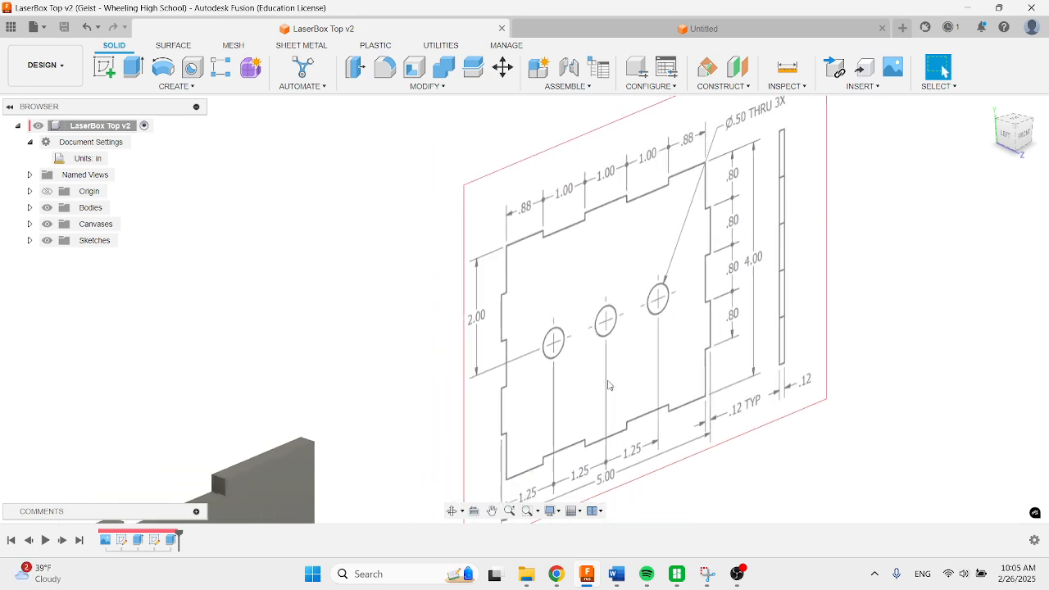